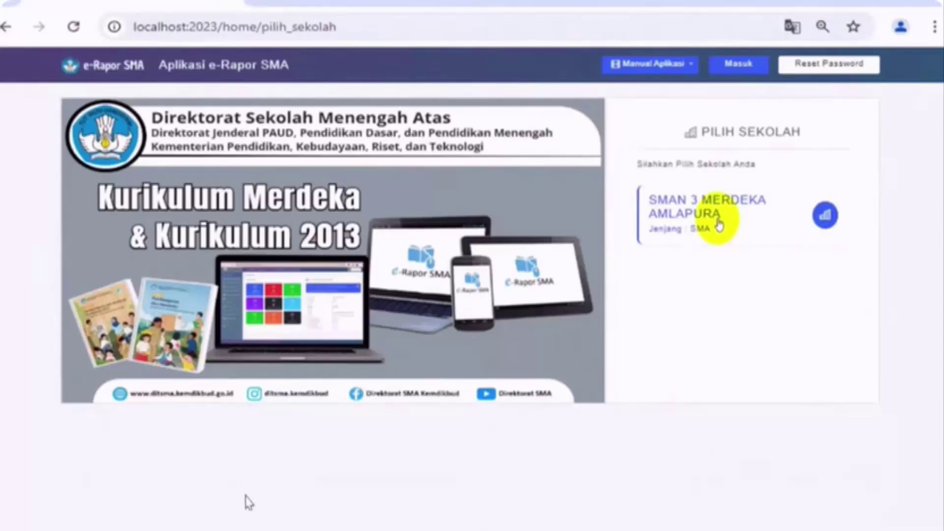
Step: Choose the school SMAN 3 MERDEKA AMLAPURA, dismiss the user survey form, and open the Web Service Dapodik page
{"action": "left_click", "coordinate": [718, 225]}
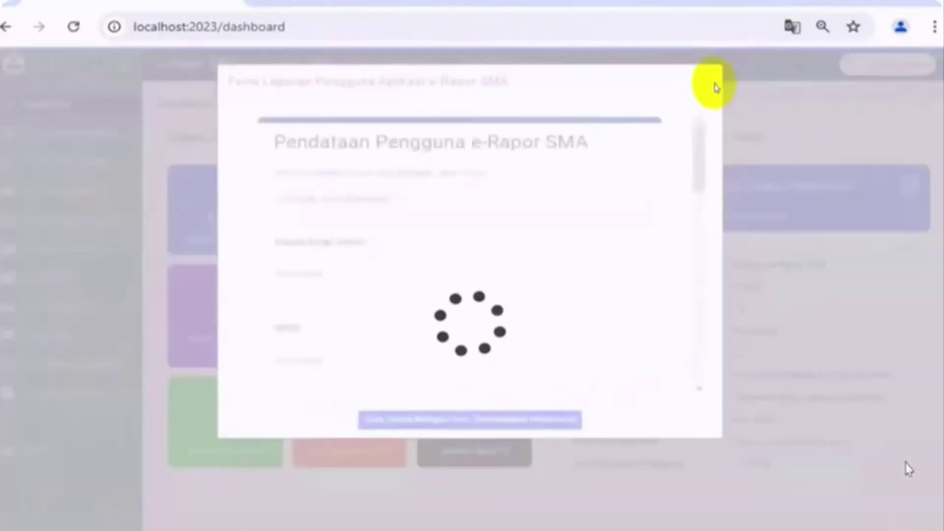
{"action": "left_click", "coordinate": [713, 84]}
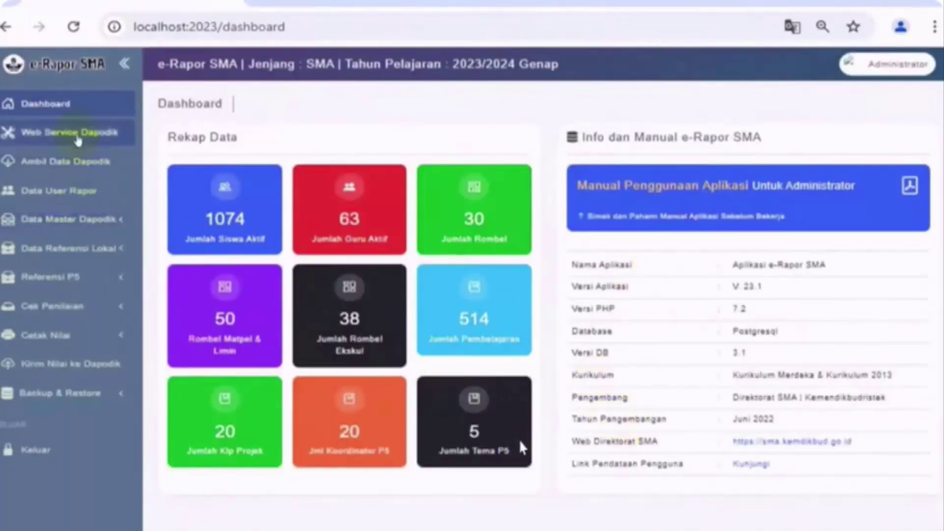
{"action": "left_click", "coordinate": [68, 131]}
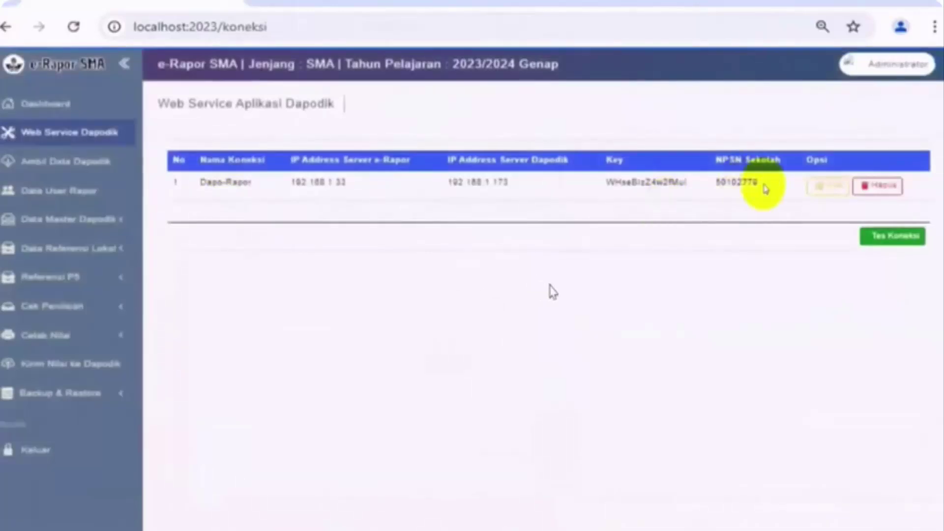
Step: Switch to Dapodik and copy the token of the eRapor-SMA-232 entry from its Web Service Dapodik settings
{"action": "left_click", "coordinate": [294, 2]}
{"action": "scroll", "coordinate": [133, 315], "scroll_direction": "down", "scroll_amount": 4}
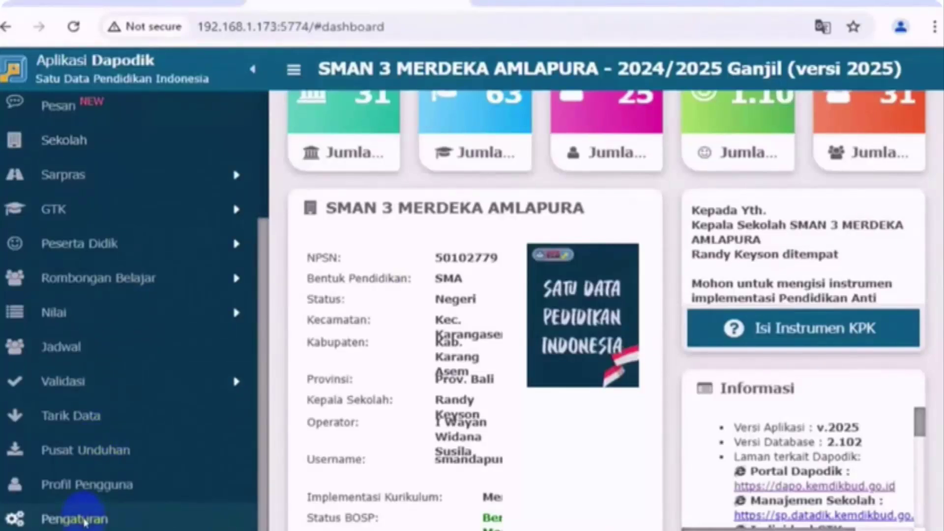
{"action": "left_click", "coordinate": [85, 521]}
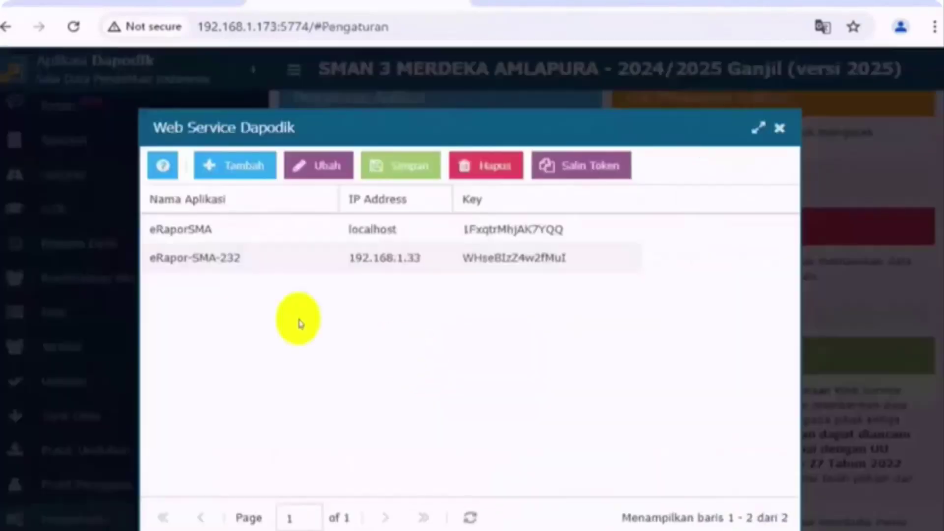
{"action": "left_click", "coordinate": [192, 258]}
{"action": "left_click", "coordinate": [515, 257]}
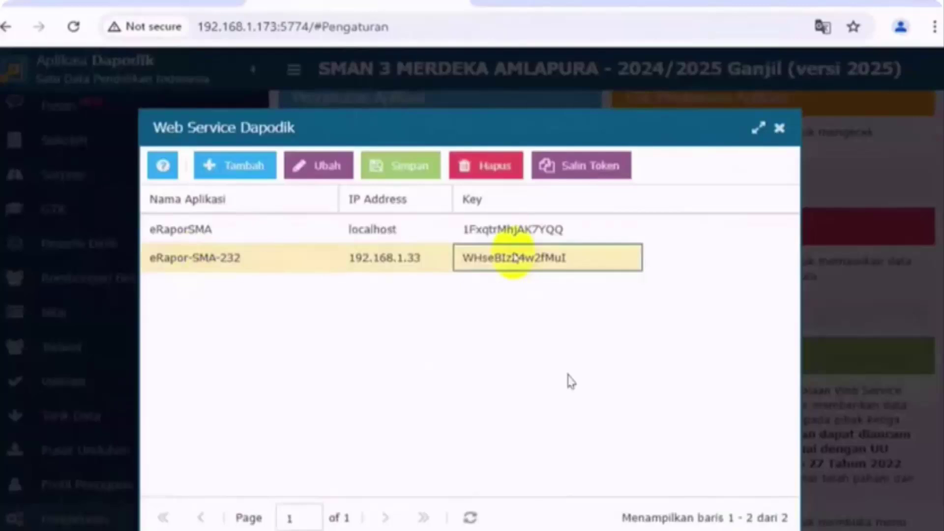
{"action": "left_click", "coordinate": [585, 167]}
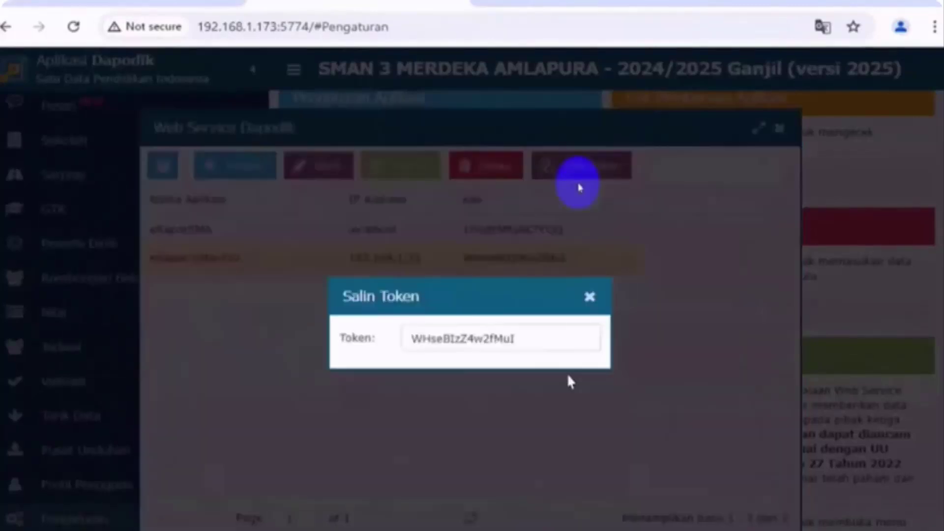
{"action": "key", "text": "ctrl+a"}
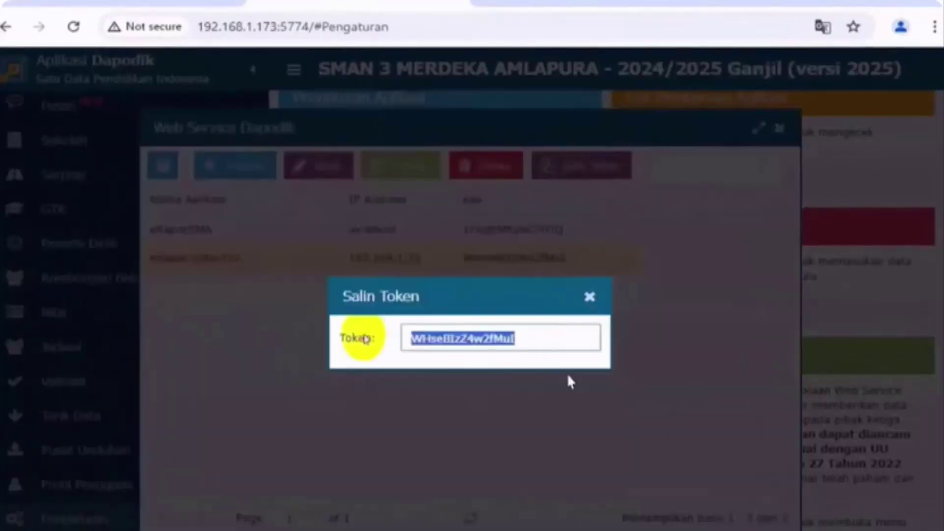
{"action": "left_click", "coordinate": [589, 296]}
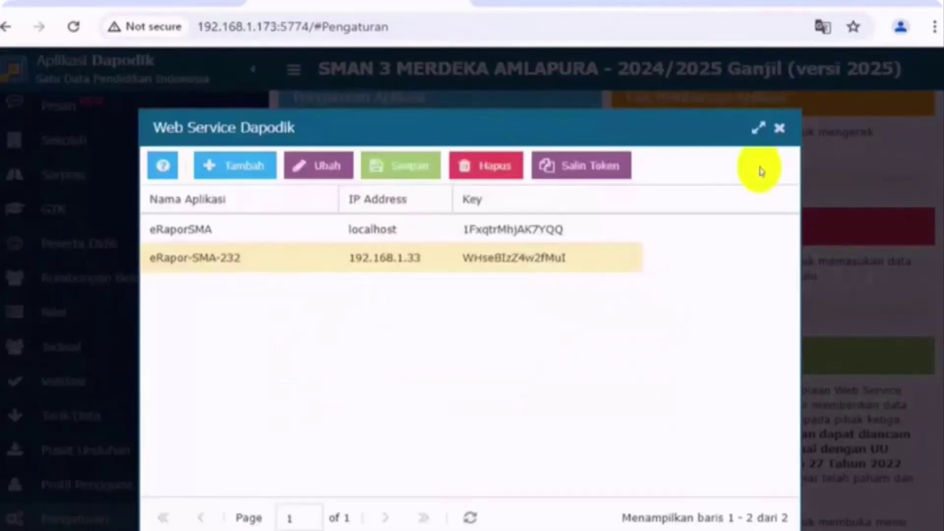
{"action": "left_click", "coordinate": [780, 129]}
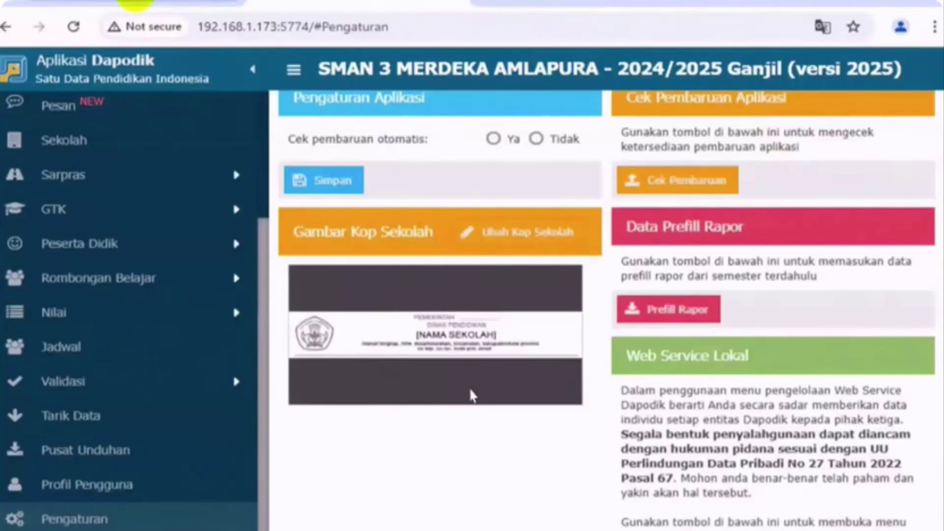
Step: Back in e-Rapor SMA, save the Dapo-Rapor connection with the copied web service key and test its connection to Dapodik
{"action": "left_click", "coordinate": [135, 1]}
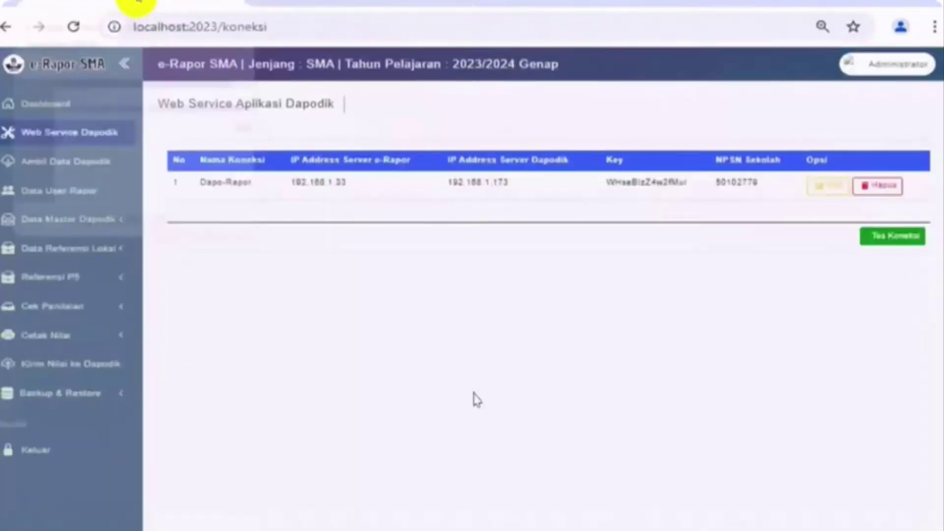
{"action": "left_click", "coordinate": [826, 189]}
{"action": "left_click_drag", "start_coordinate": [552, 231], "coordinate": [417, 218]}
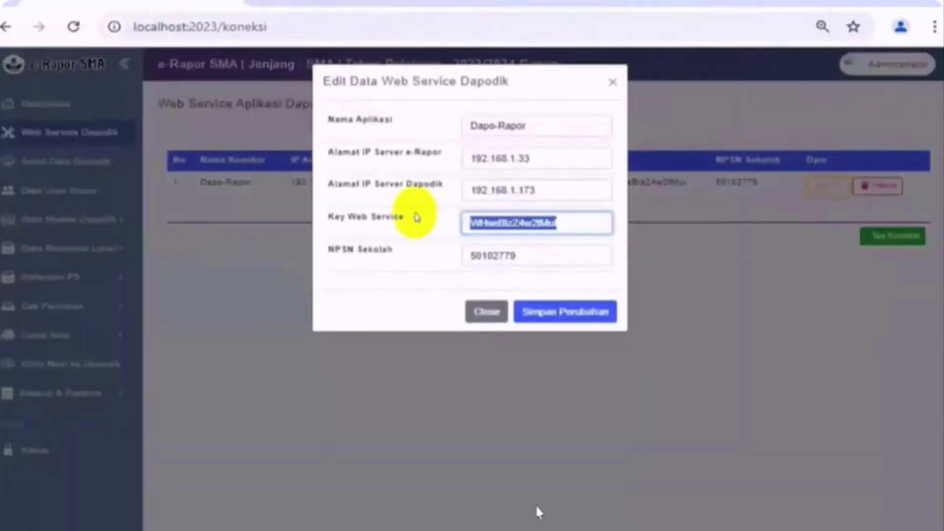
{"action": "left_click", "coordinate": [417, 217]}
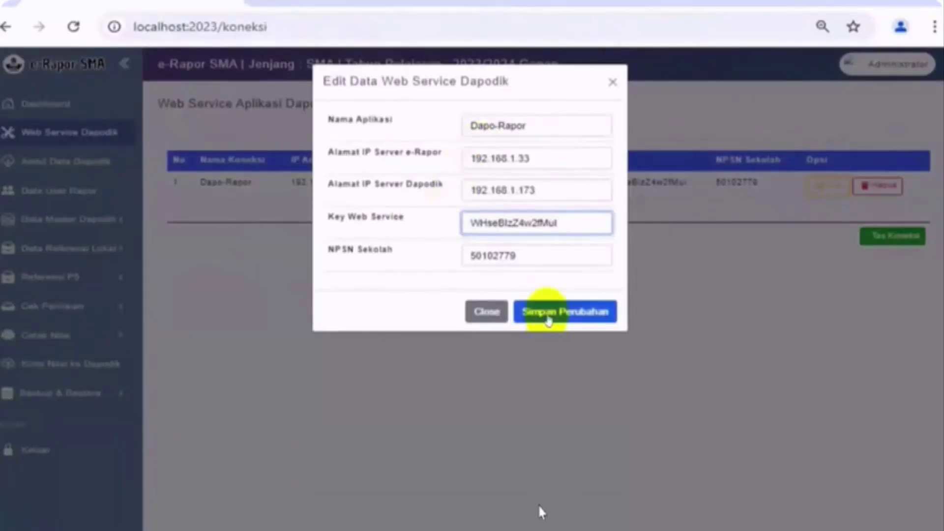
{"action": "left_click", "coordinate": [547, 314]}
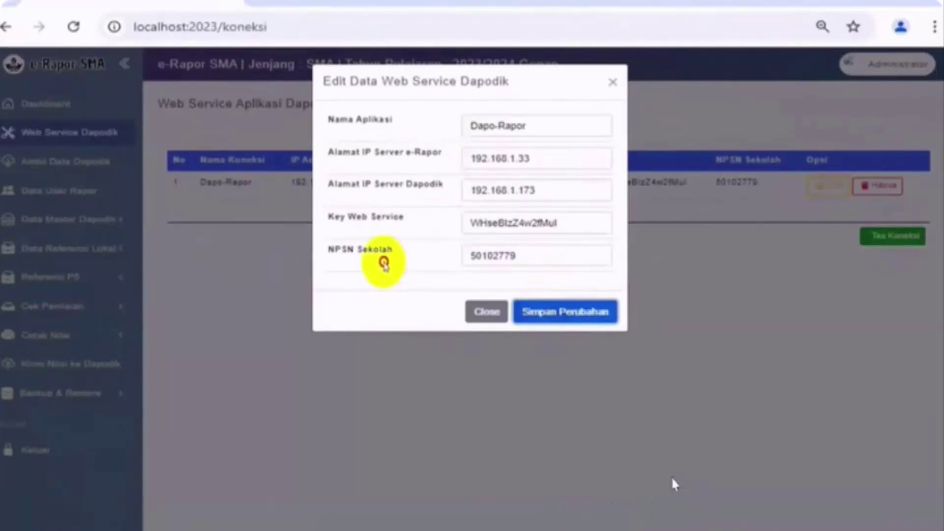
{"action": "left_click", "coordinate": [385, 262]}
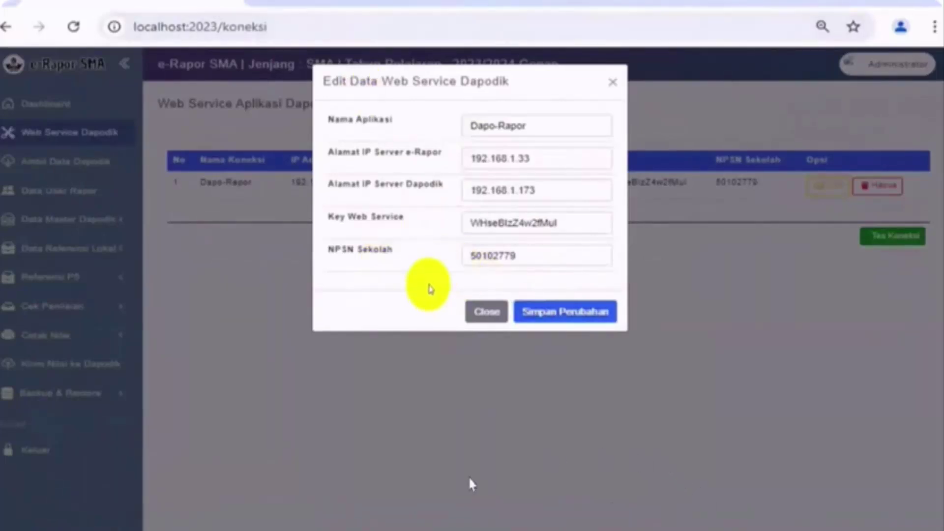
{"action": "left_click", "coordinate": [570, 313]}
{"action": "left_click", "coordinate": [457, 387]}
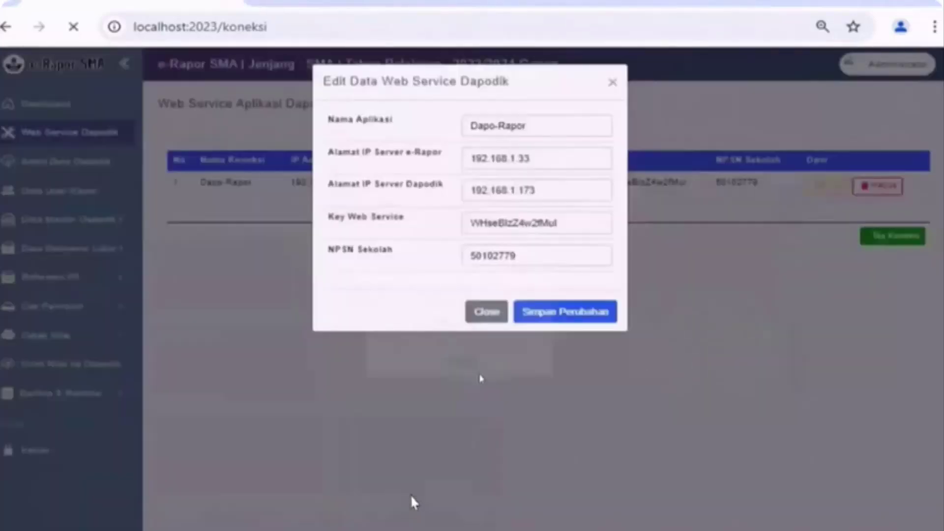
{"action": "left_click", "coordinate": [882, 240]}
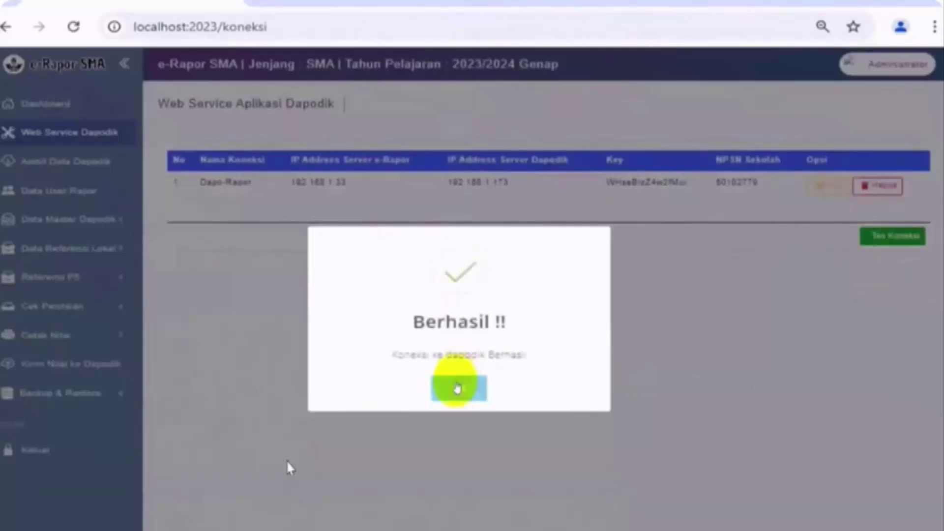
{"action": "left_click", "coordinate": [457, 388]}
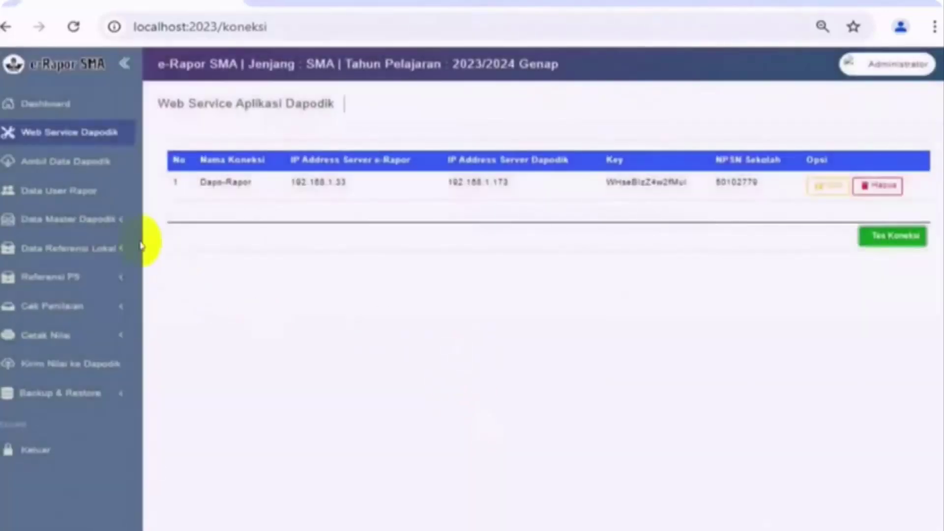
Step: Update the semester data from Dapodik on the Ambil Data Dapodik page
{"action": "left_click", "coordinate": [77, 167]}
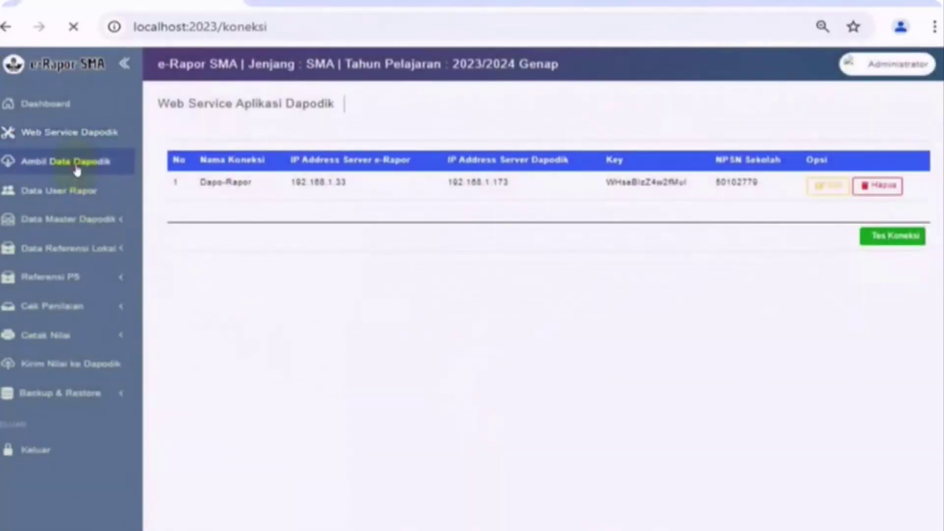
{"action": "left_click", "coordinate": [78, 167]}
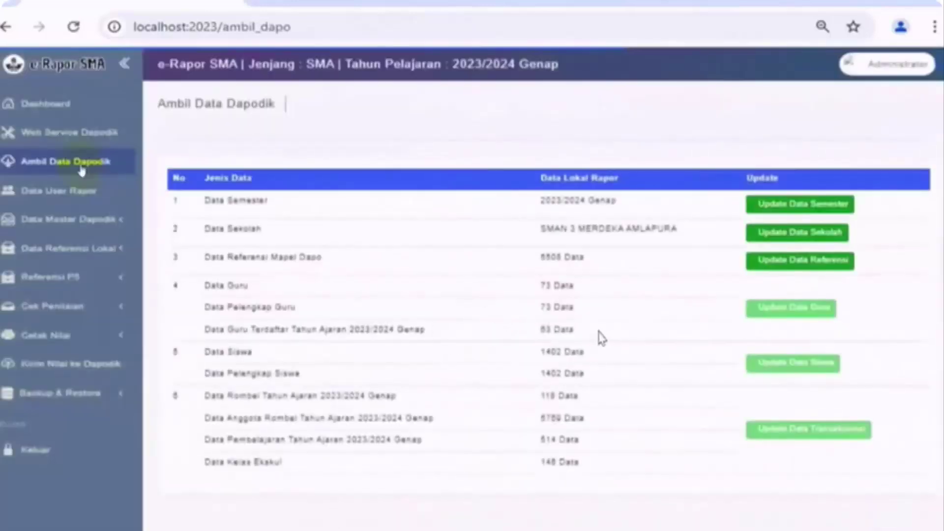
{"action": "left_click", "coordinate": [789, 212]}
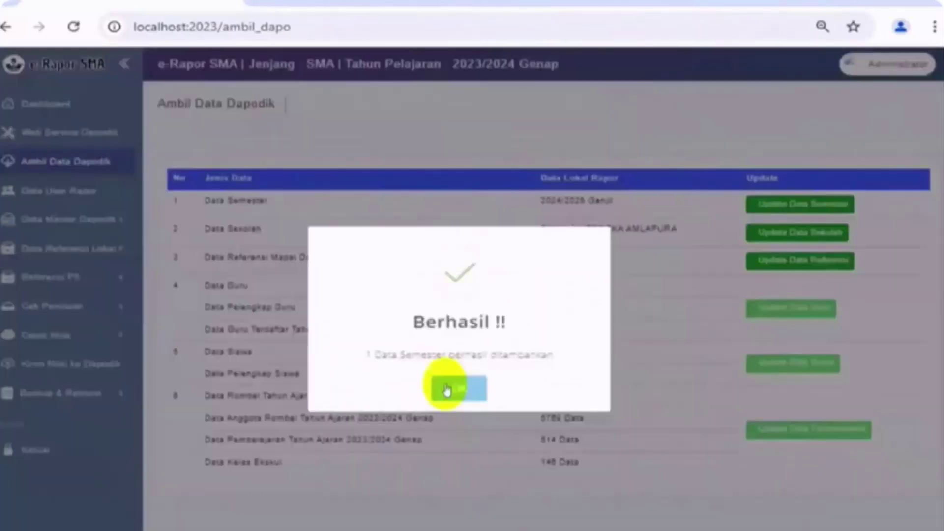
{"action": "left_click", "coordinate": [447, 385]}
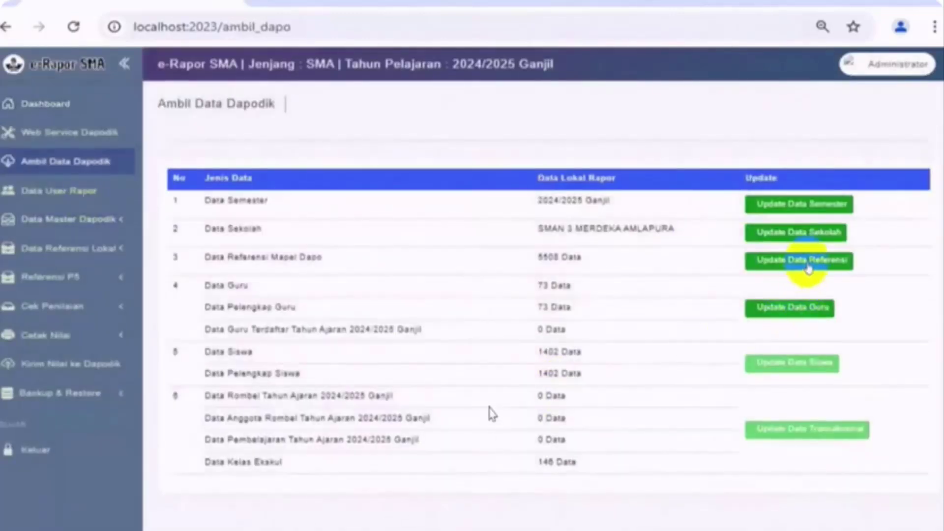
Step: Update the subject reference data and the teacher data from Dapodik, acknowledging each result
{"action": "left_click", "coordinate": [808, 268]}
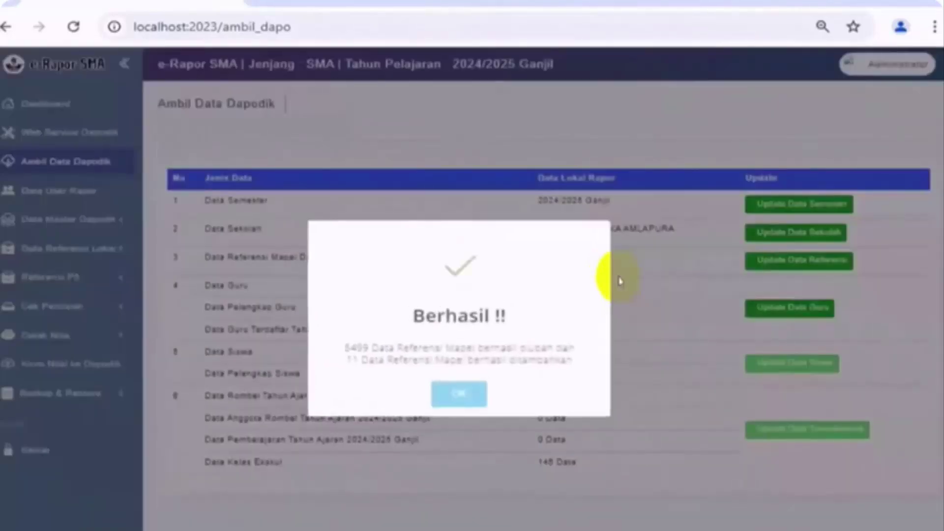
{"action": "left_click", "coordinate": [784, 305]}
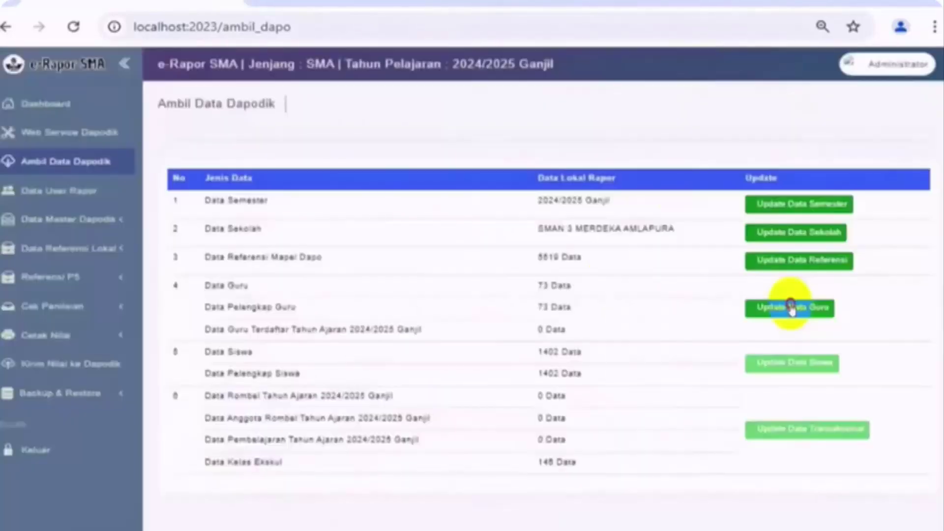
{"action": "left_click", "coordinate": [784, 306]}
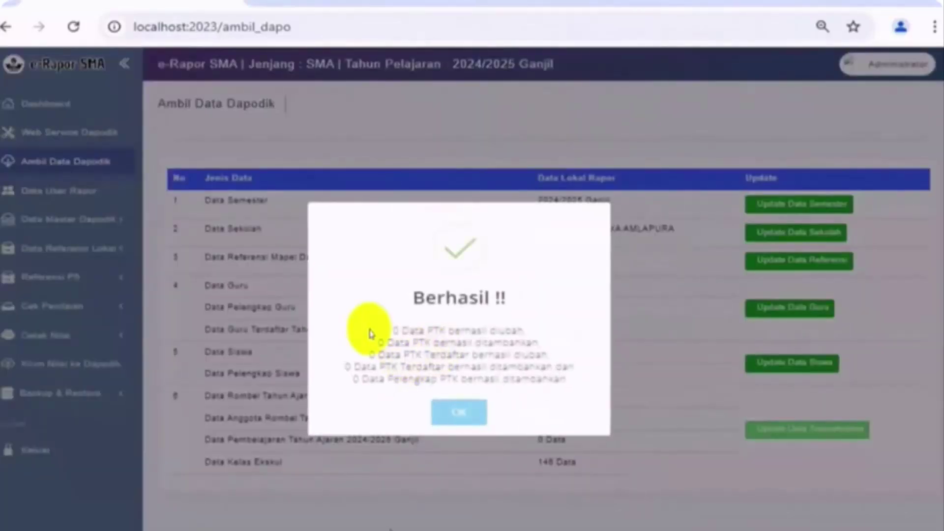
{"action": "left_click_drag", "start_coordinate": [542, 288], "coordinate": [449, 415]}
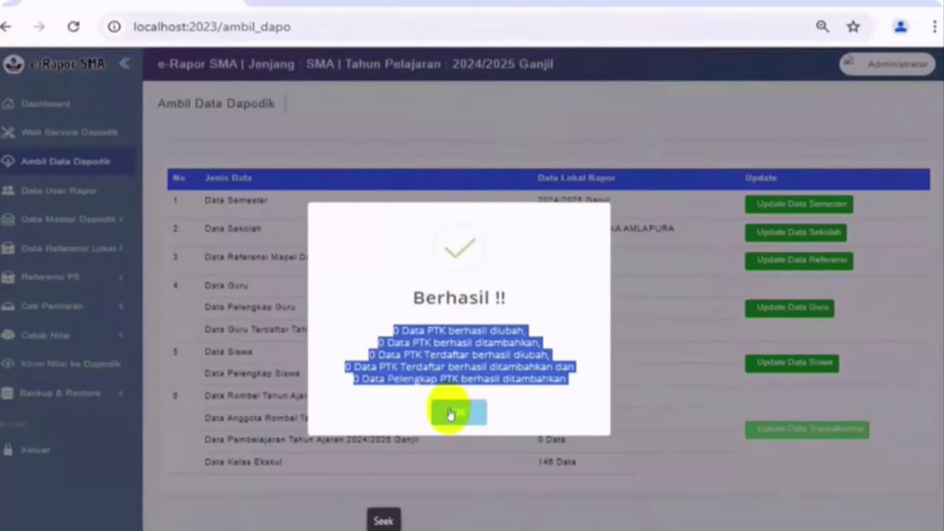
{"action": "left_click", "coordinate": [451, 415]}
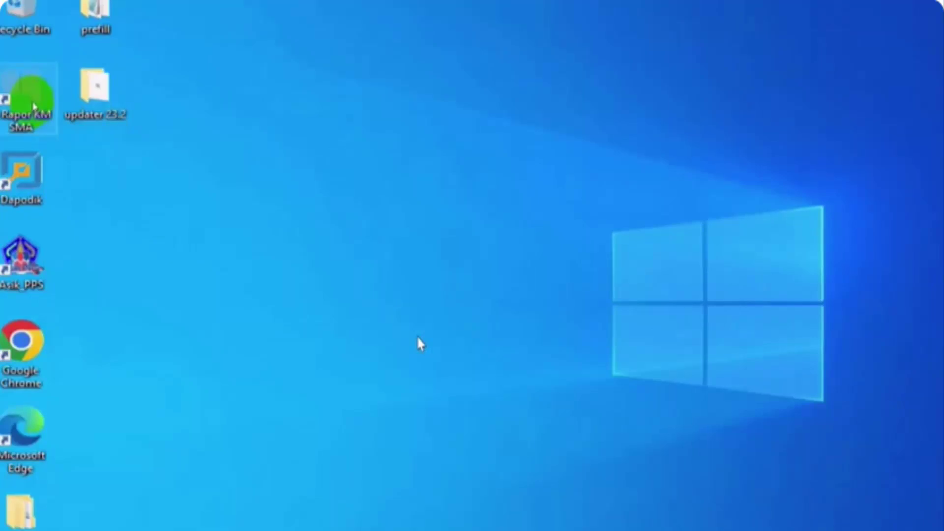
Step: Run Updater e-Rapor SMA 23.2 RELEASE from the desktop folder "updater 23.2" as administrator and allow it to make changes
{"action": "double_click", "coordinate": [92, 95]}
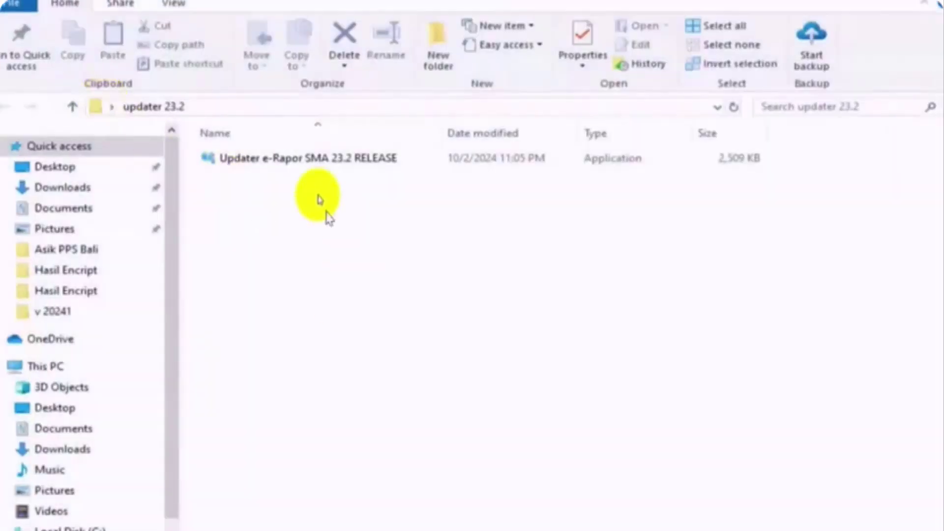
{"action": "left_click", "coordinate": [256, 163]}
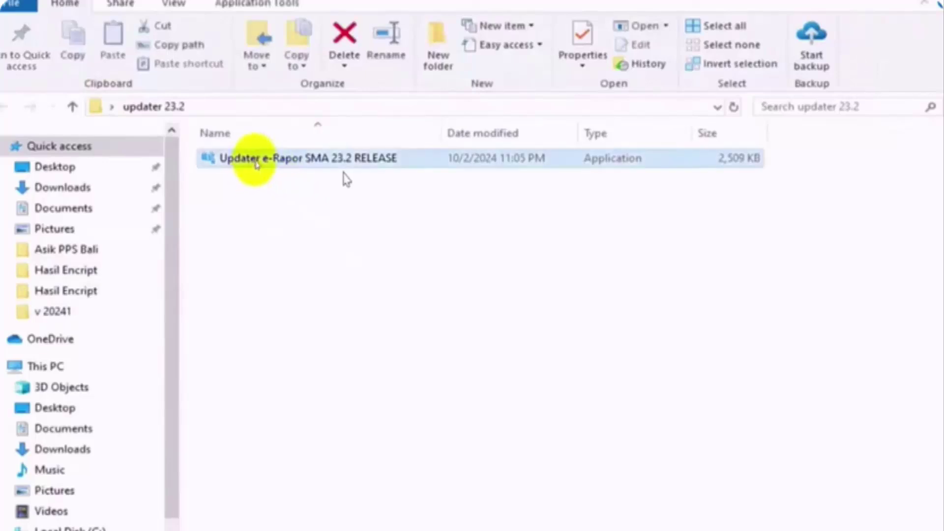
{"action": "right_click", "coordinate": [256, 163]}
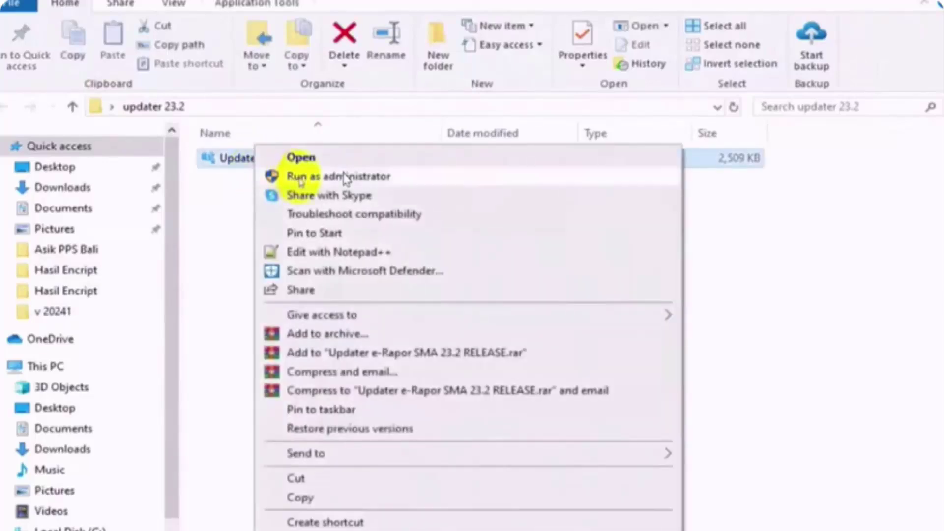
{"action": "left_click", "coordinate": [346, 177]}
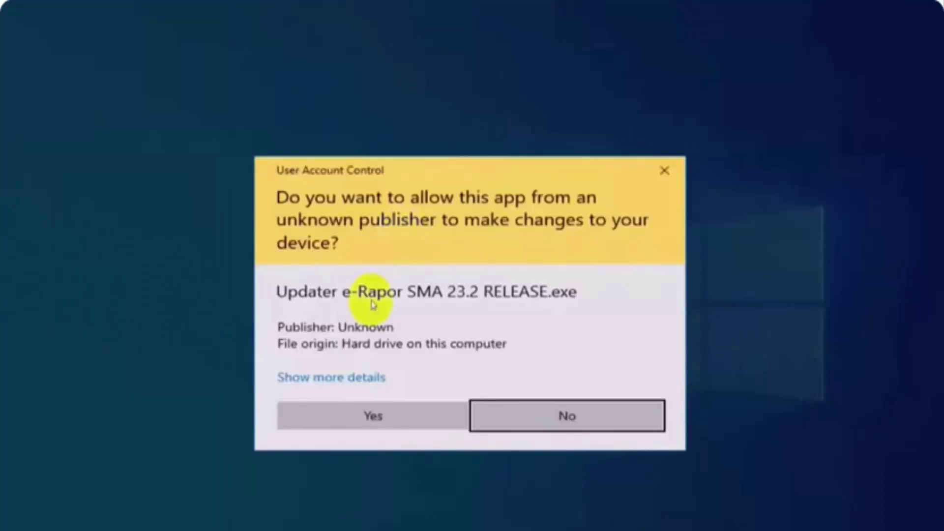
{"action": "left_click", "coordinate": [372, 417]}
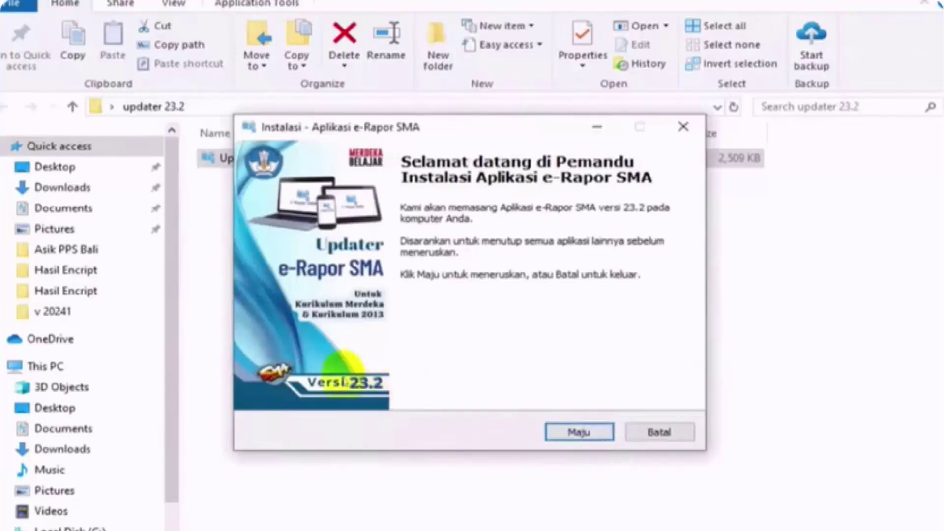
Step: Accept the license agreement and install the e-Rapor SMA 23.2 update, completing the setup wizard
{"action": "left_click", "coordinate": [570, 430]}
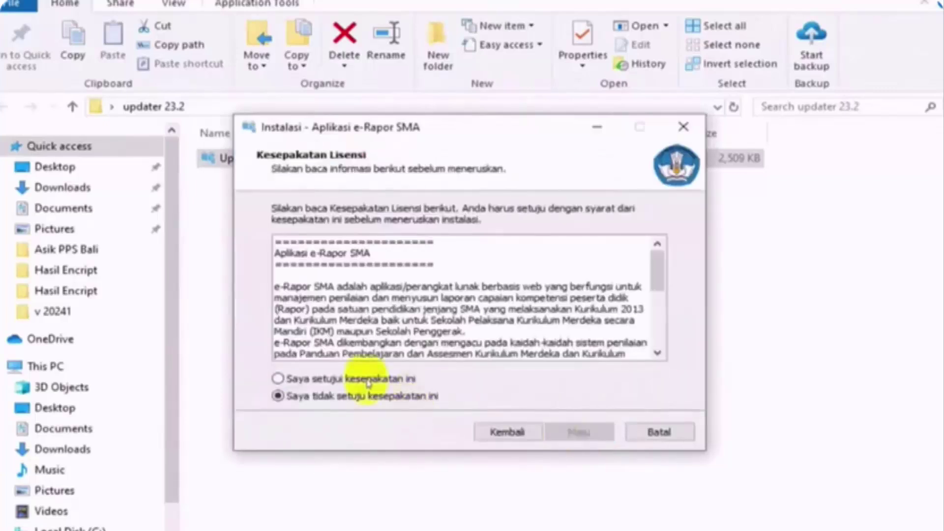
{"action": "left_click", "coordinate": [365, 378]}
{"action": "left_click", "coordinate": [579, 432]}
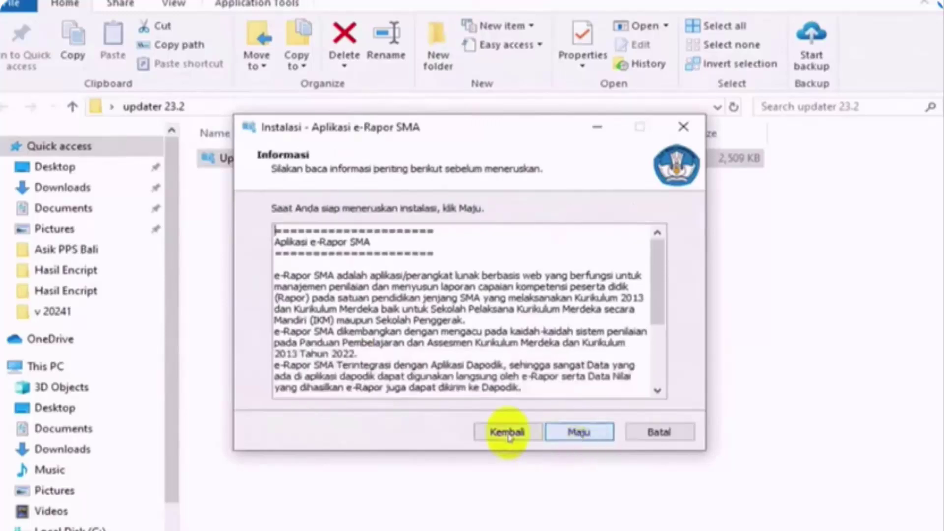
{"action": "left_click", "coordinate": [570, 435]}
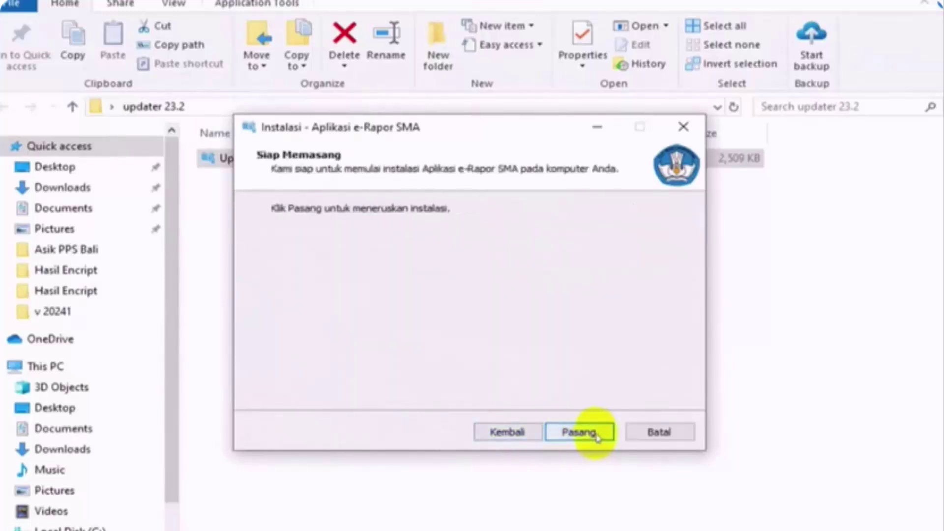
{"action": "left_click", "coordinate": [594, 434]}
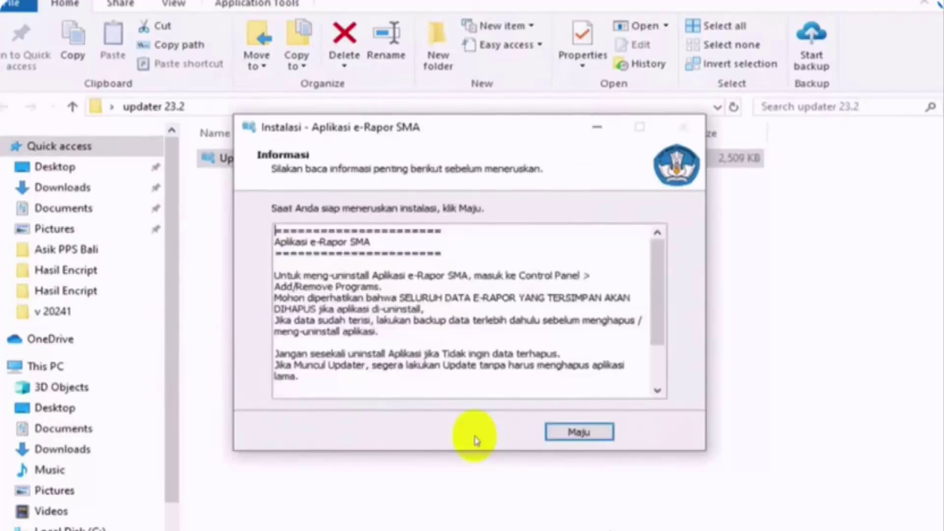
{"action": "left_click", "coordinate": [578, 431]}
{"action": "left_click", "coordinate": [575, 432]}
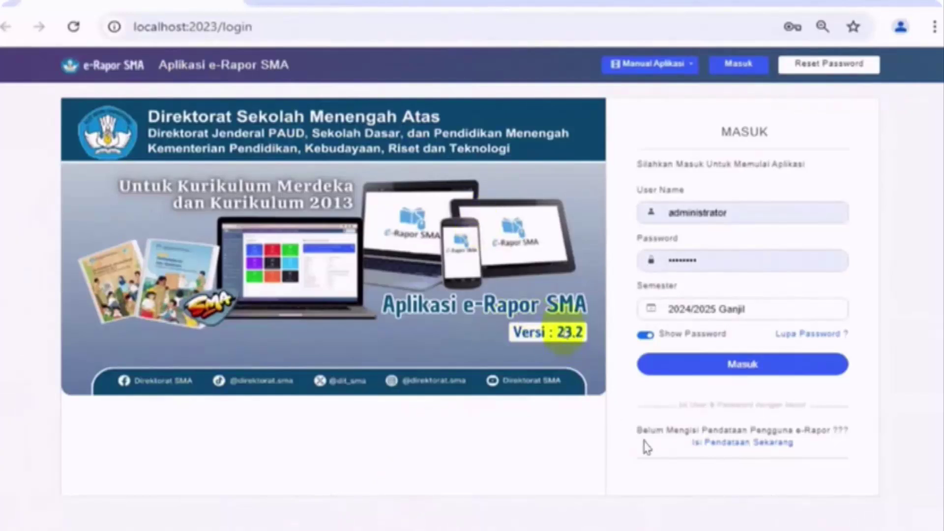
Step: Log in as administrator for semester 2024/2025 Ganjil at SMAN 3 MERDEKA AMLAPURA and dismiss the user report form
{"action": "left_click", "coordinate": [723, 310]}
{"action": "left_click", "coordinate": [717, 332]}
{"action": "left_click", "coordinate": [732, 364]}
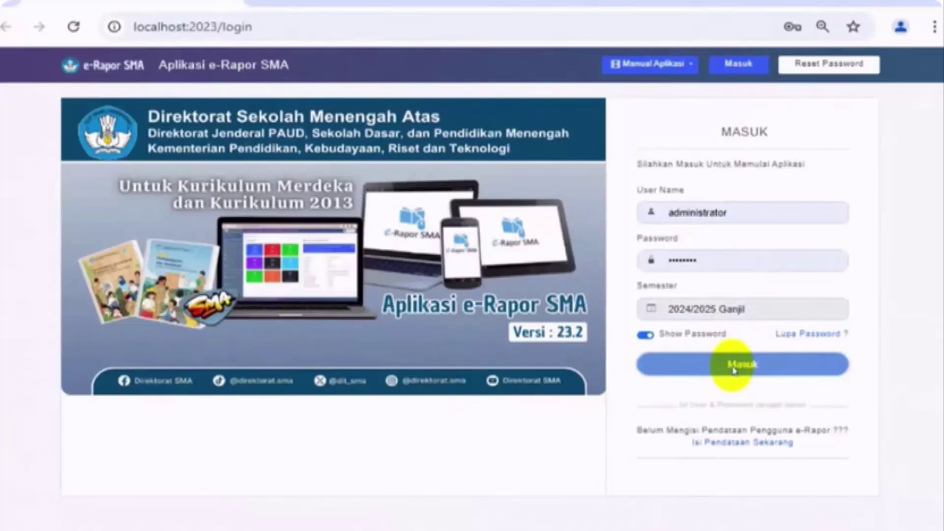
{"action": "left_click", "coordinate": [738, 365]}
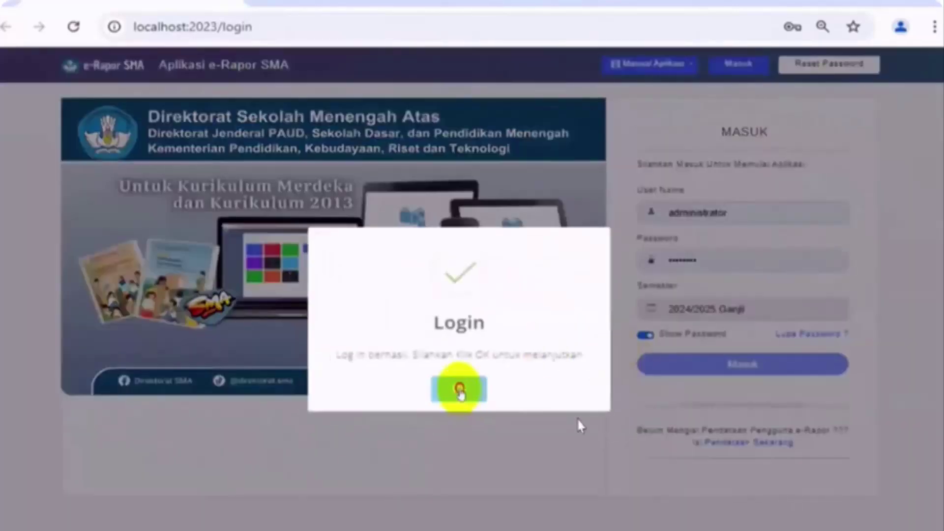
{"action": "left_click", "coordinate": [460, 391]}
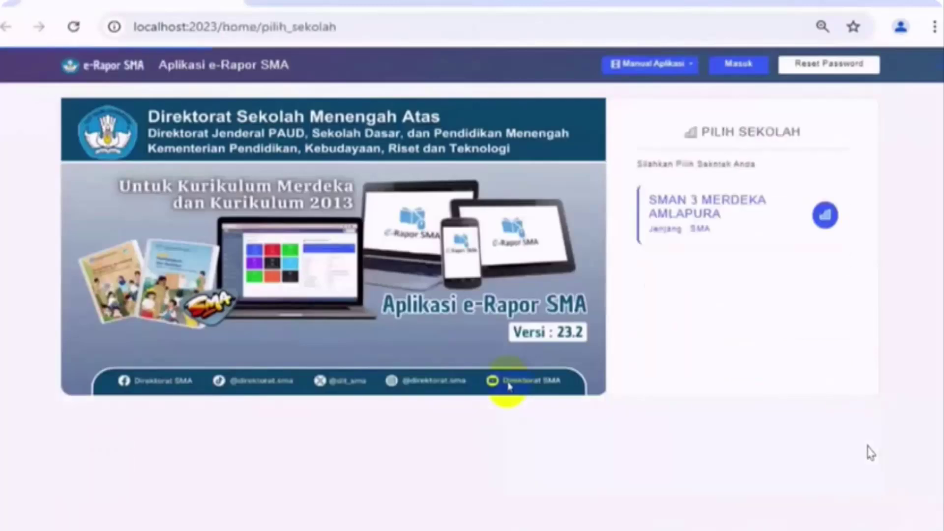
{"action": "left_click", "coordinate": [708, 230]}
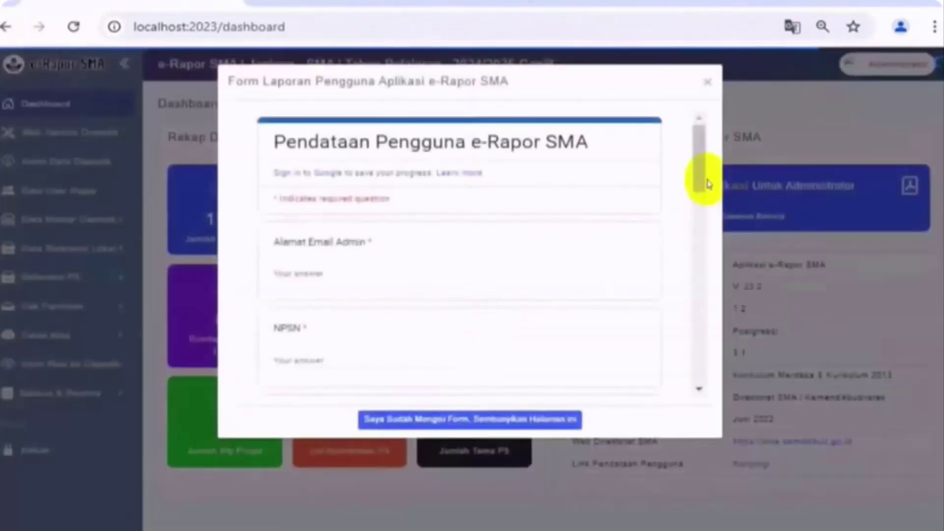
{"action": "left_click", "coordinate": [708, 82]}
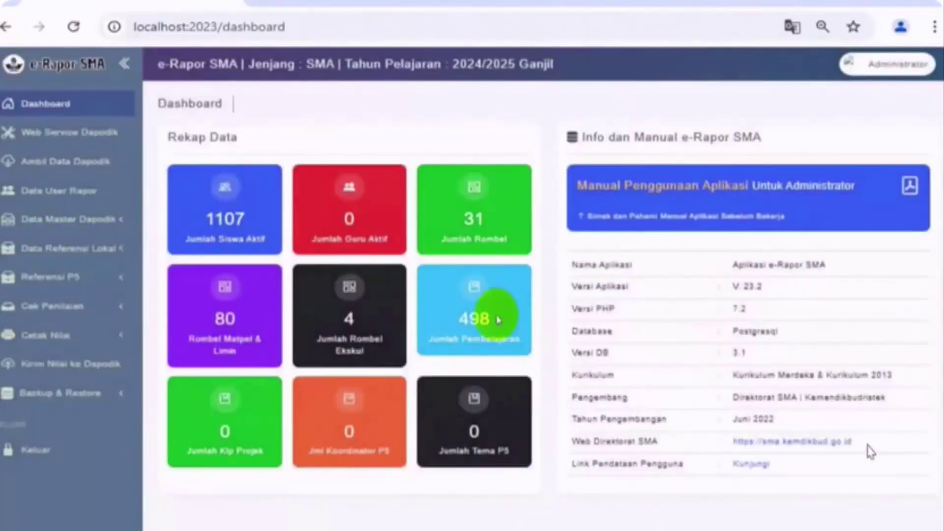
Step: Update the school data from Dapodik on the Ambil Data Dapodik page and acknowledge the result
{"action": "left_click", "coordinate": [83, 164]}
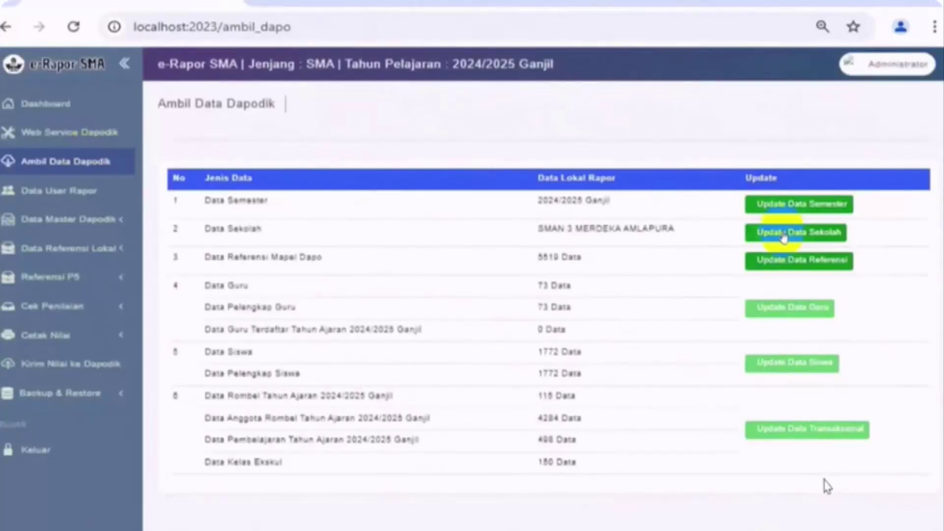
{"action": "left_click", "coordinate": [784, 235]}
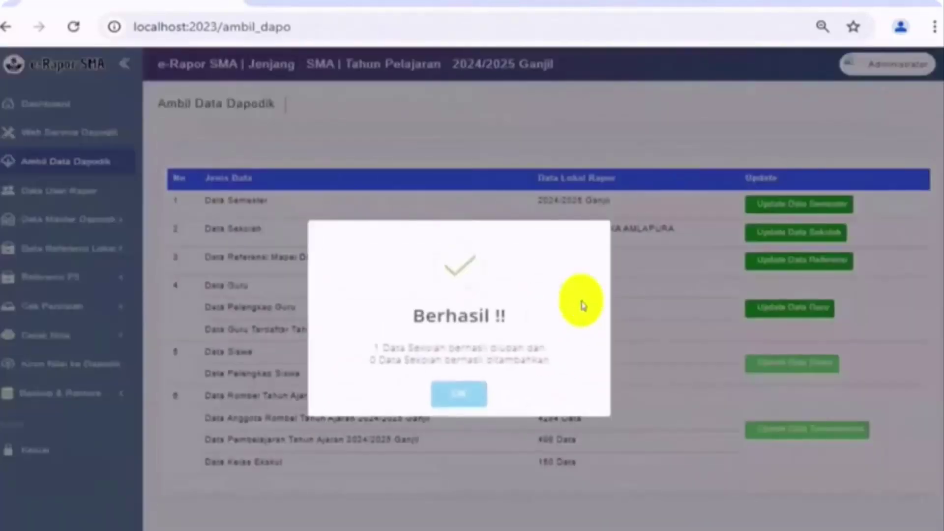
{"action": "left_click", "coordinate": [473, 393]}
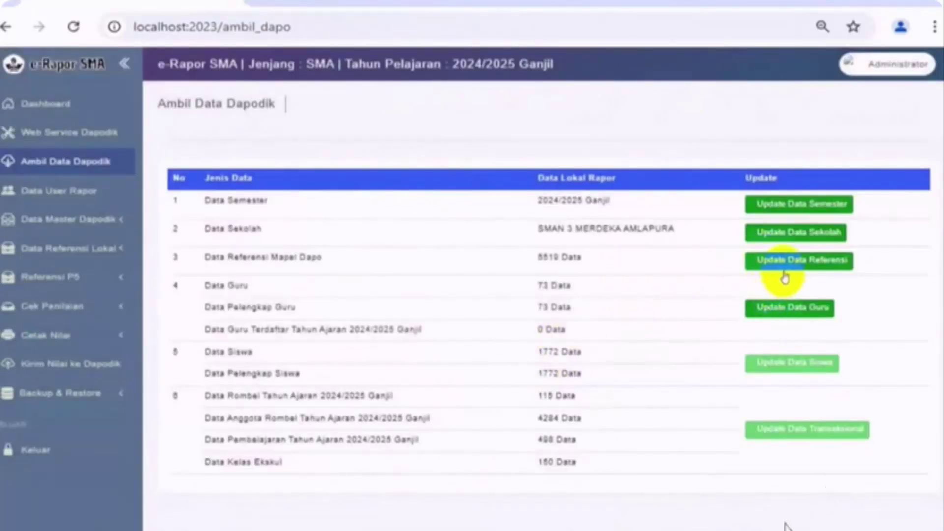
Step: Update the teacher data from Dapodik, check the result summary and acknowledge it
{"action": "left_click", "coordinate": [786, 307]}
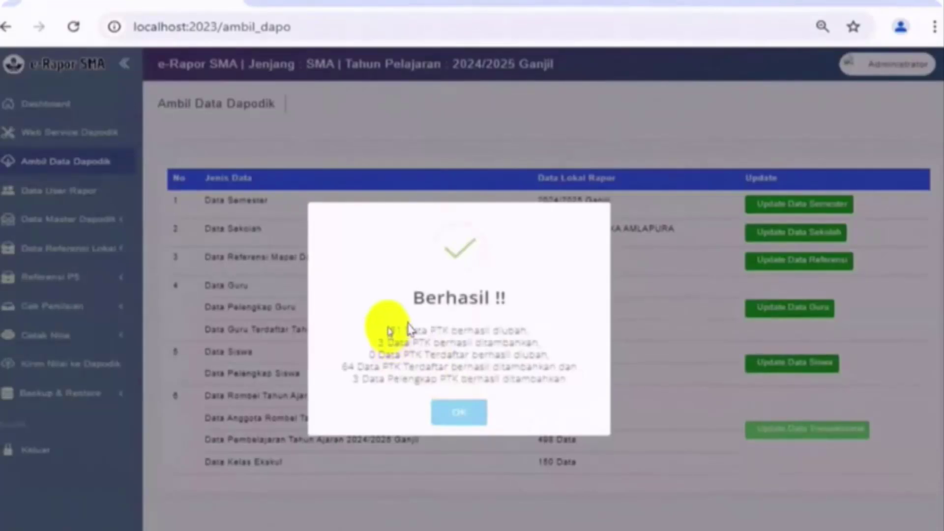
{"action": "left_click_drag", "start_coordinate": [390, 331], "coordinate": [581, 383]}
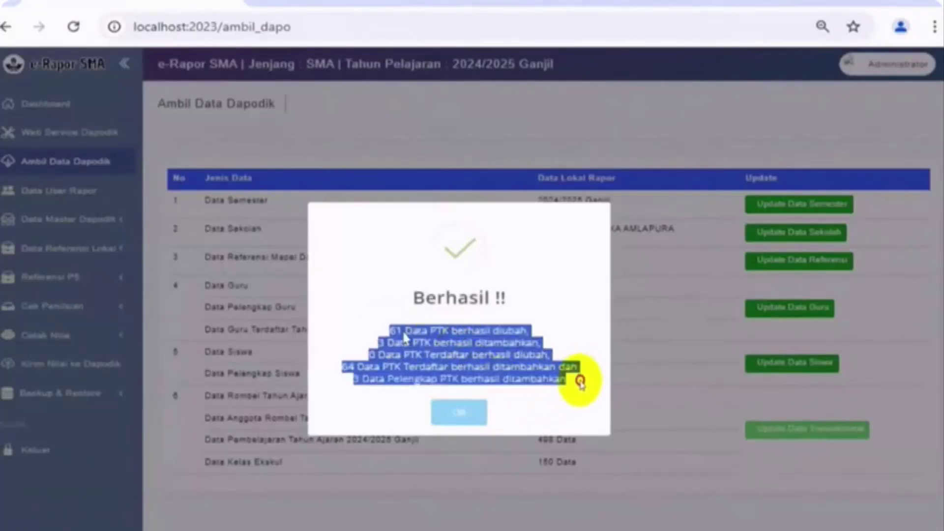
{"action": "left_click", "coordinate": [549, 301]}
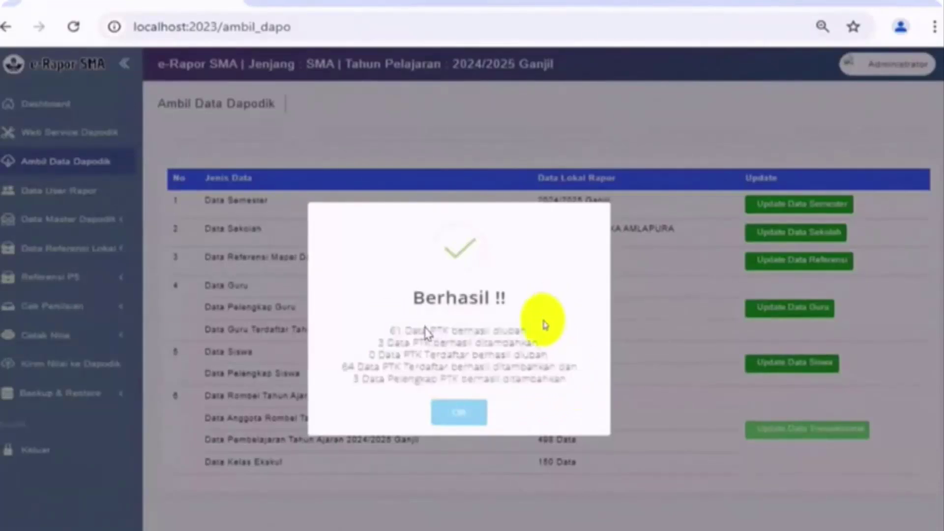
{"action": "left_click", "coordinate": [457, 417]}
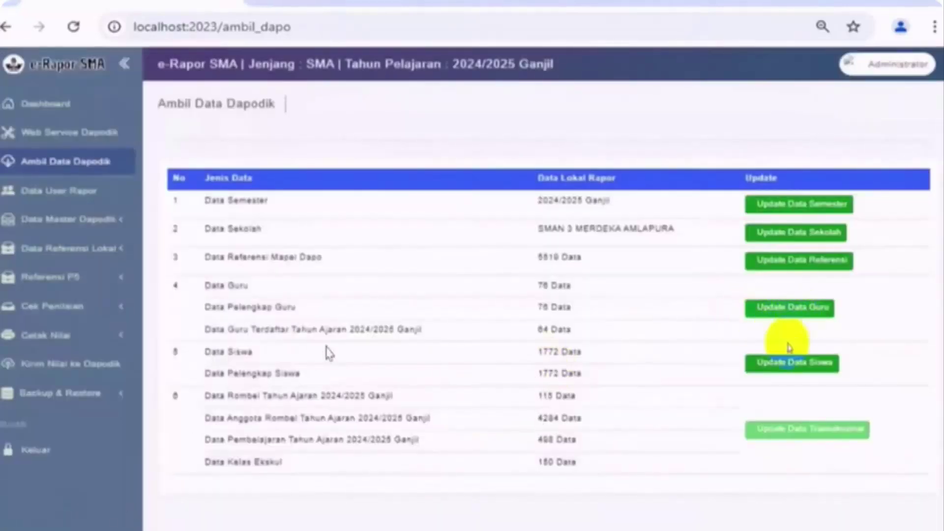
Step: Update the student data from Dapodik, acknowledge the result, and start the transactional data update
{"action": "left_click", "coordinate": [780, 362]}
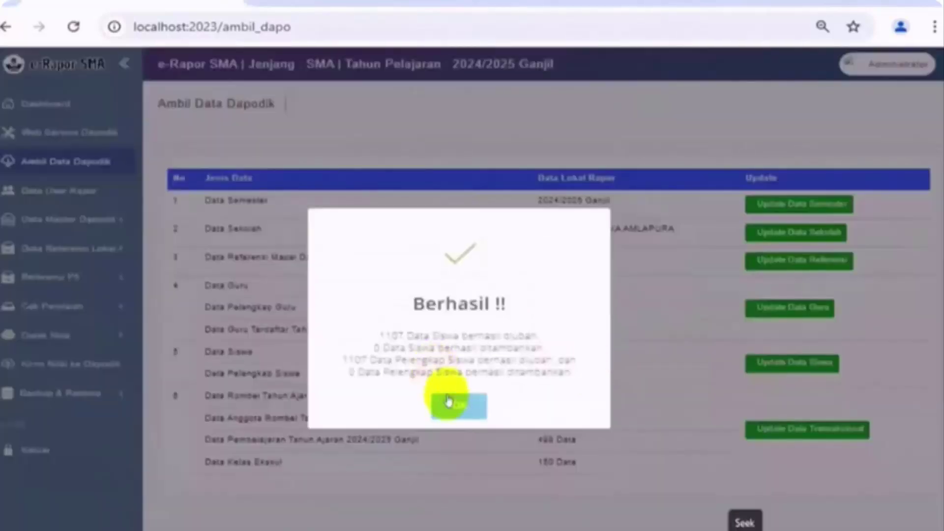
{"action": "left_click", "coordinate": [448, 402]}
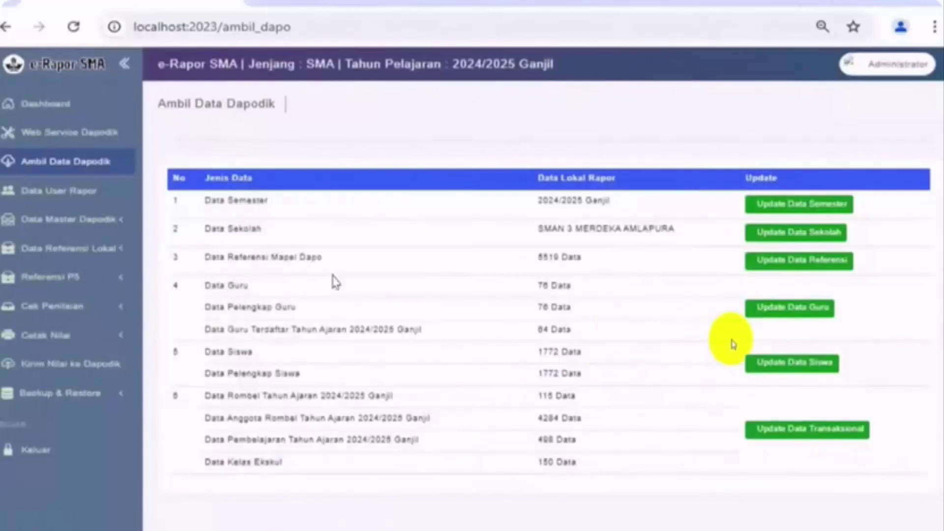
{"action": "left_click", "coordinate": [775, 431]}
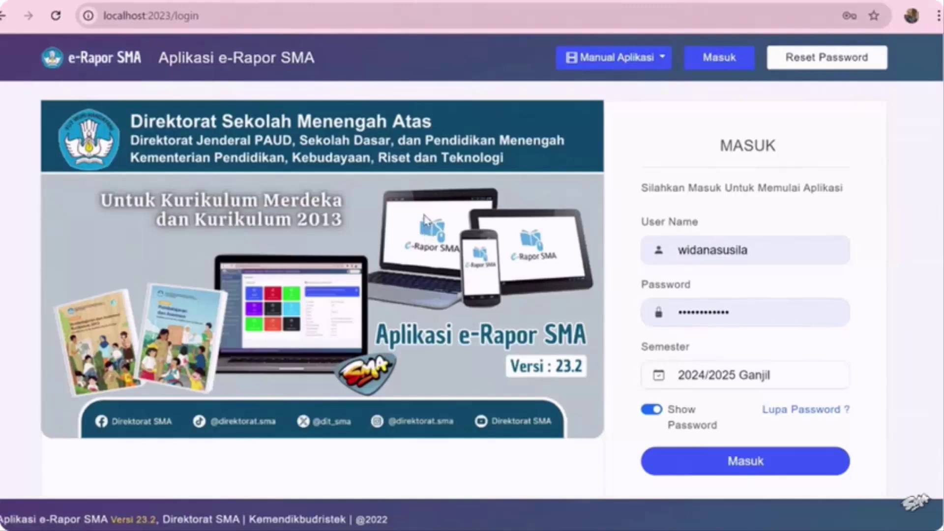
Step: View the available application manuals on the login page, and log in for semester 2024/2025 Ganjil with the prefilled account
{"action": "left_click", "coordinate": [664, 63]}
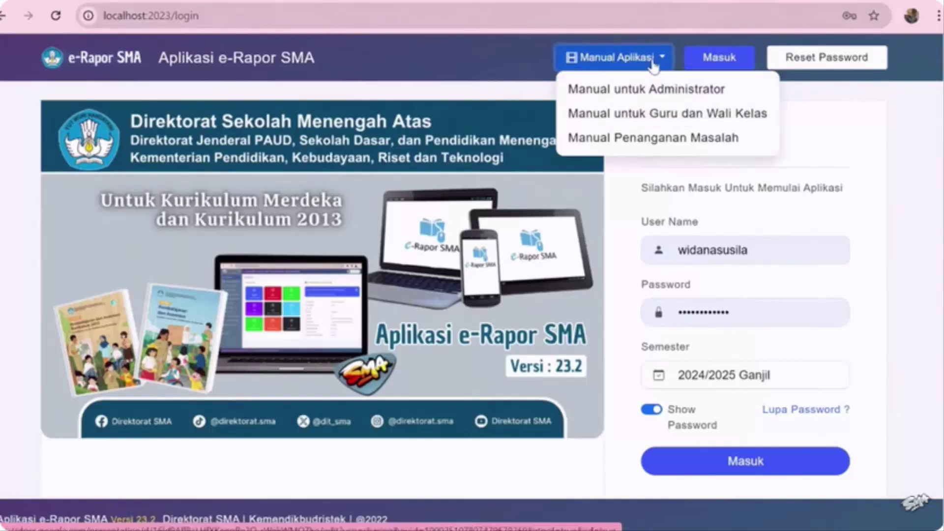
{"action": "left_click", "coordinate": [441, 65]}
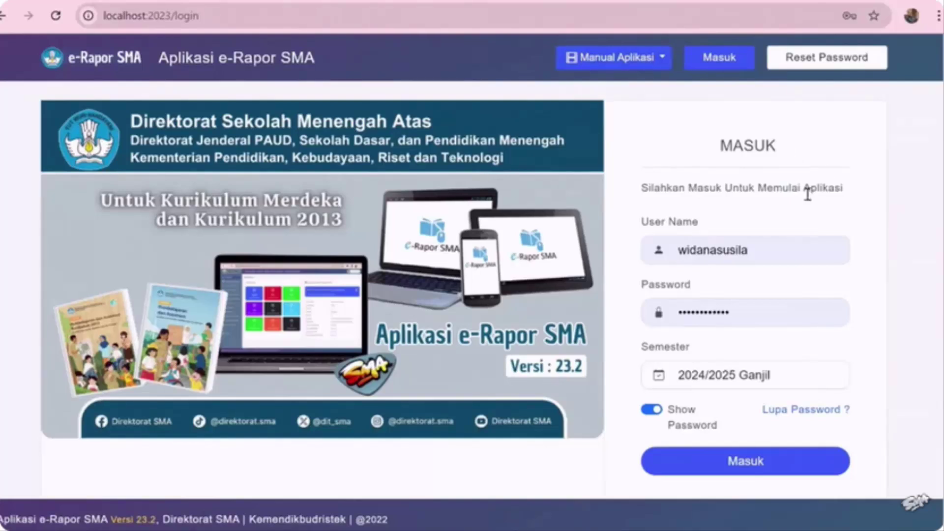
{"action": "left_click", "coordinate": [773, 463]}
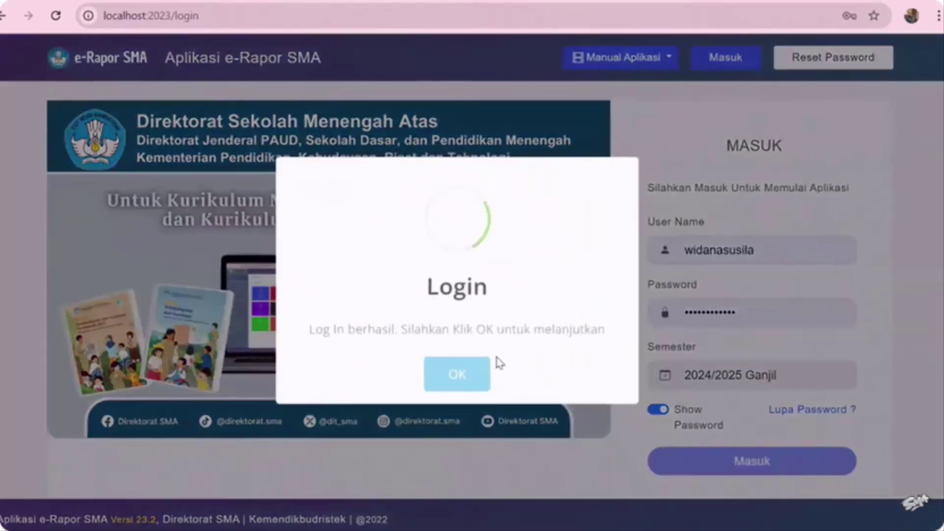
{"action": "left_click", "coordinate": [472, 374]}
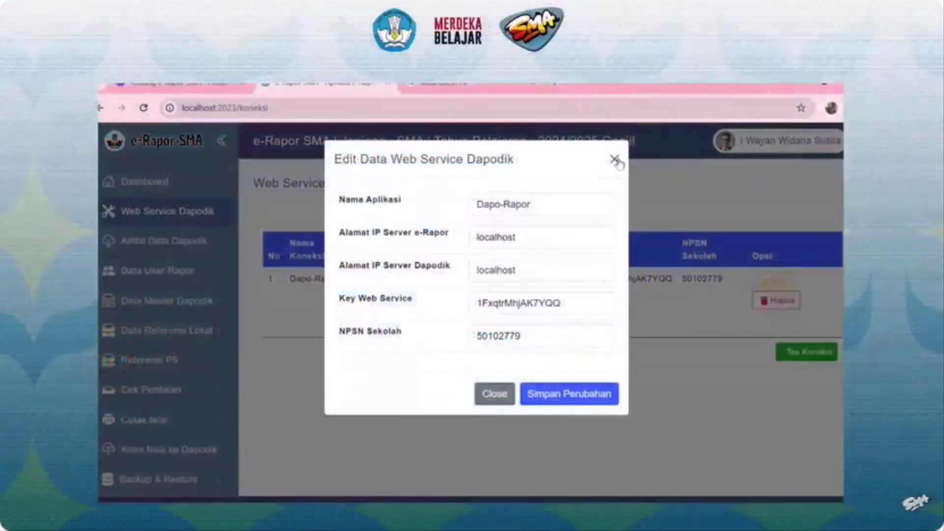
Step: Close the Dapodik web service edit form without saving and review the local data listed on the Ambil Data Dapodik page
{"action": "left_click", "coordinate": [615, 159]}
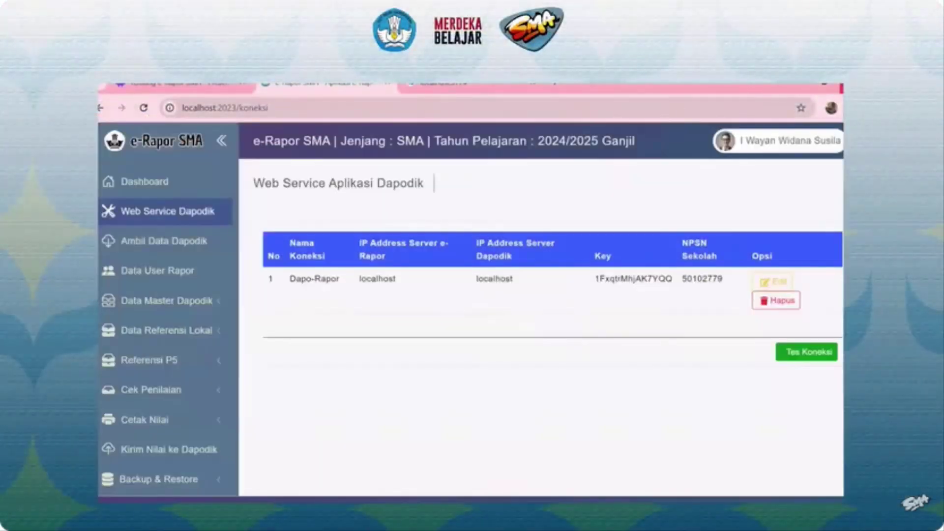
{"action": "left_click", "coordinate": [170, 248]}
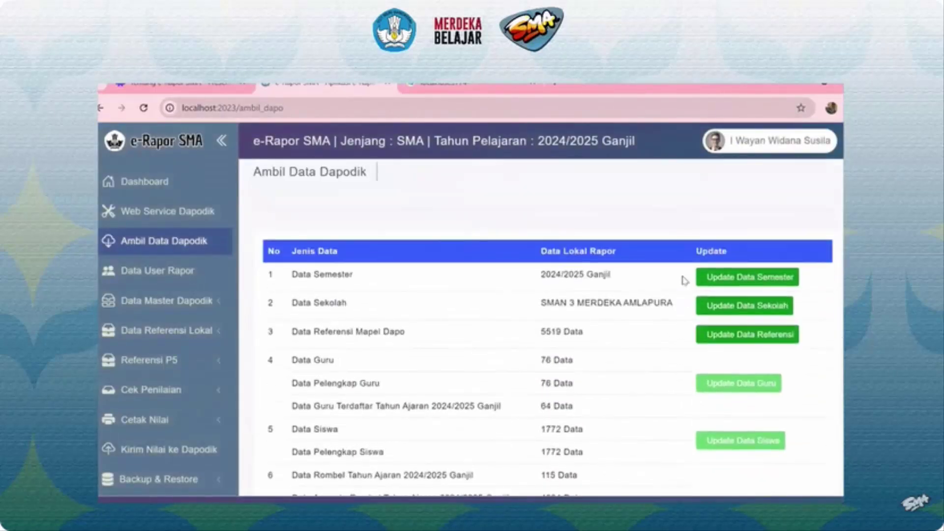
{"action": "scroll", "coordinate": [610, 295], "scroll_direction": "down", "scroll_amount": 3}
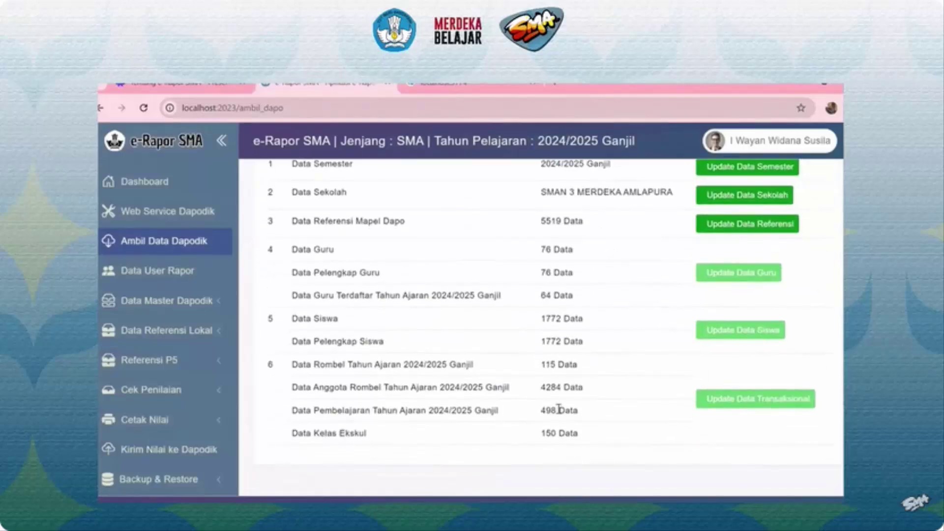
{"action": "scroll", "coordinate": [418, 290], "scroll_direction": "up", "scroll_amount": 3}
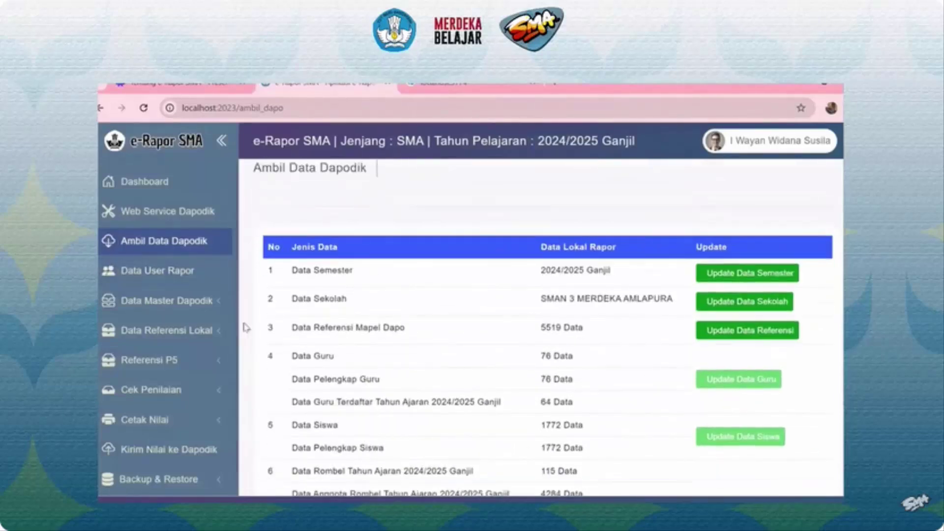
{"action": "scroll", "coordinate": [245, 327], "scroll_direction": "down", "scroll_amount": 3}
Step: Examine the administrator accounts under Data User Rapor and the actions offered for the first account
{"action": "left_click", "coordinate": [167, 278]}
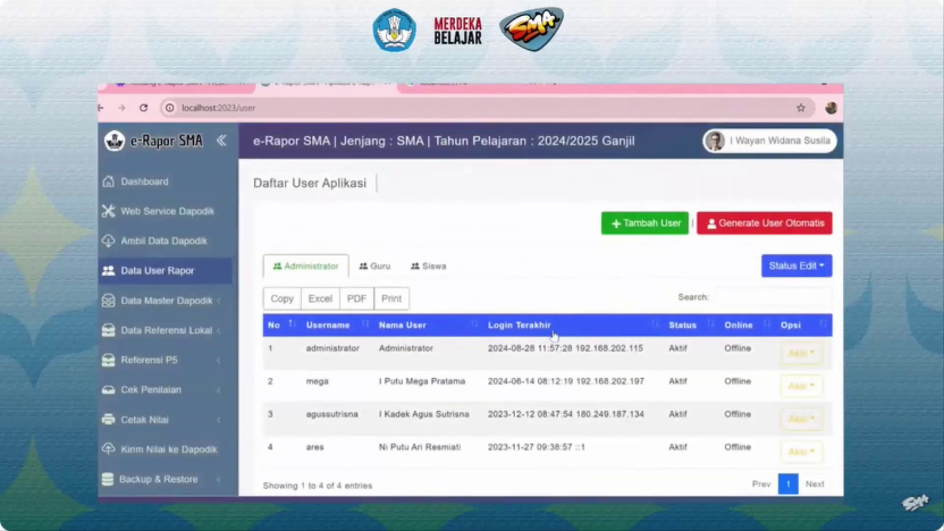
{"action": "scroll", "coordinate": [558, 328], "scroll_direction": "down", "scroll_amount": 1}
{"action": "scroll", "coordinate": [561, 326], "scroll_direction": "up", "scroll_amount": 1}
{"action": "left_click", "coordinate": [819, 361]}
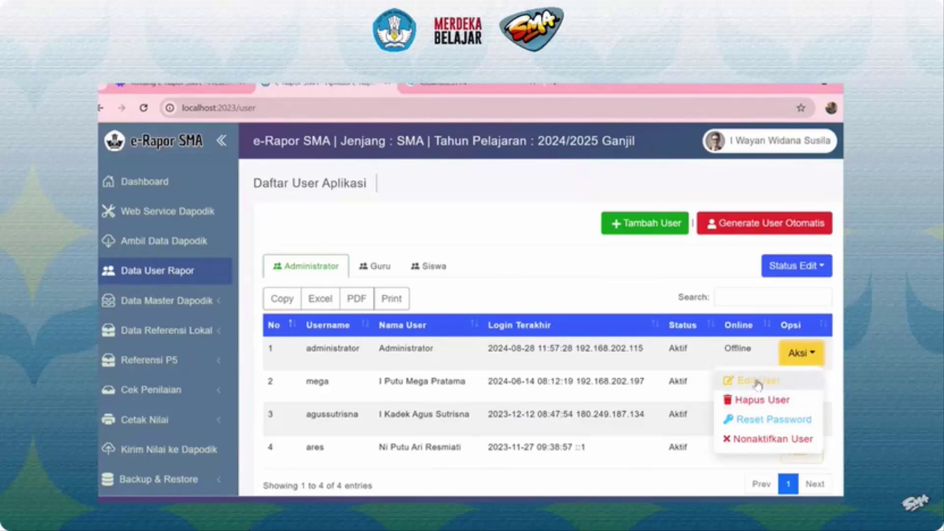
{"action": "left_click", "coordinate": [558, 271]}
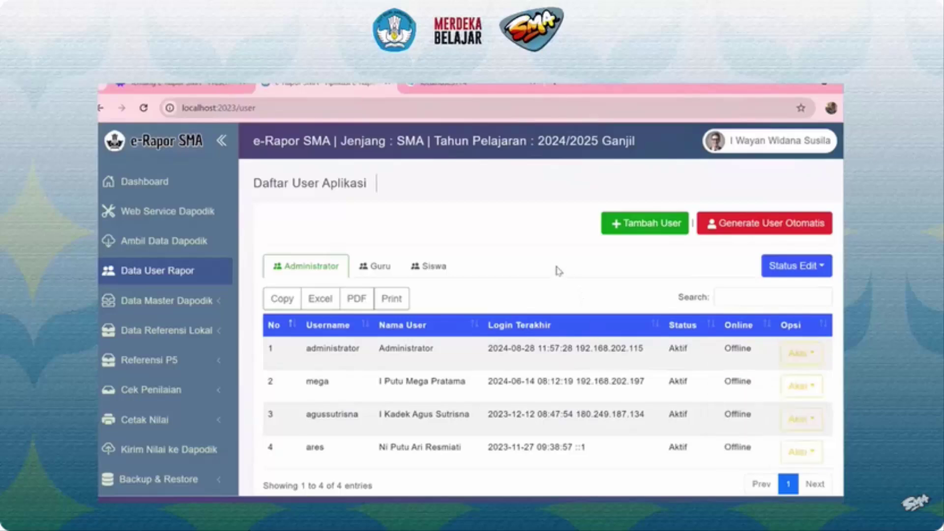
Step: Review the school details in Data Sekolah and the teacher list in Data Guru under Data Master Dapodik
{"action": "left_click", "coordinate": [176, 312]}
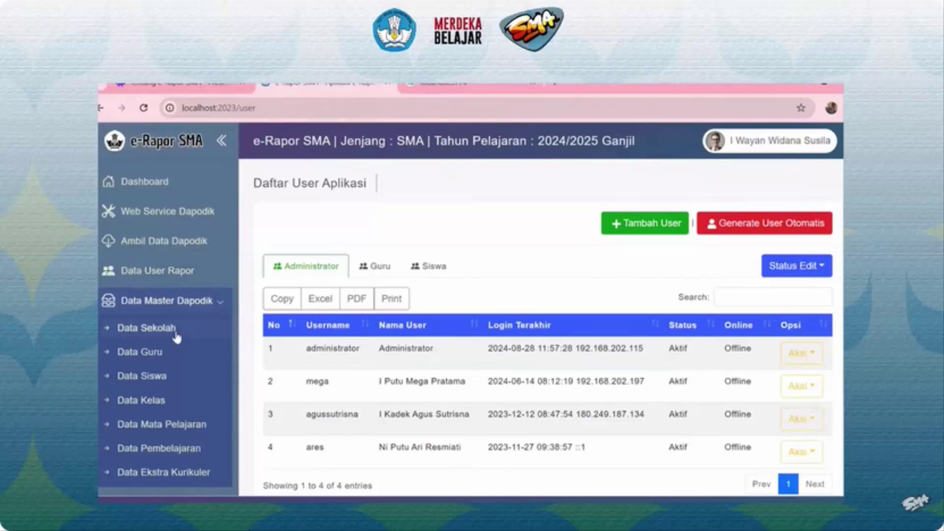
{"action": "left_click", "coordinate": [175, 331]}
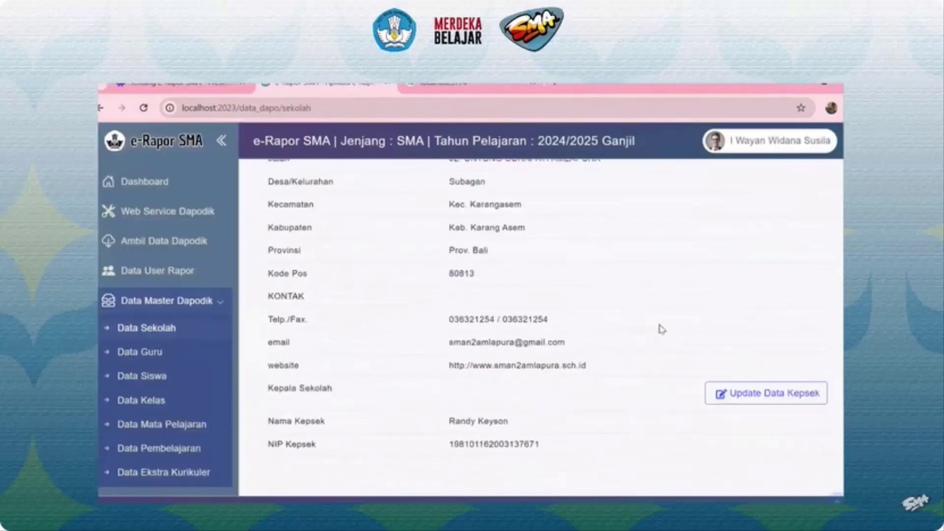
{"action": "scroll", "coordinate": [661, 329], "scroll_direction": "down", "scroll_amount": 5}
{"action": "left_click", "coordinate": [140, 352]}
{"action": "scroll", "coordinate": [684, 360], "scroll_direction": "down", "scroll_amount": 2}
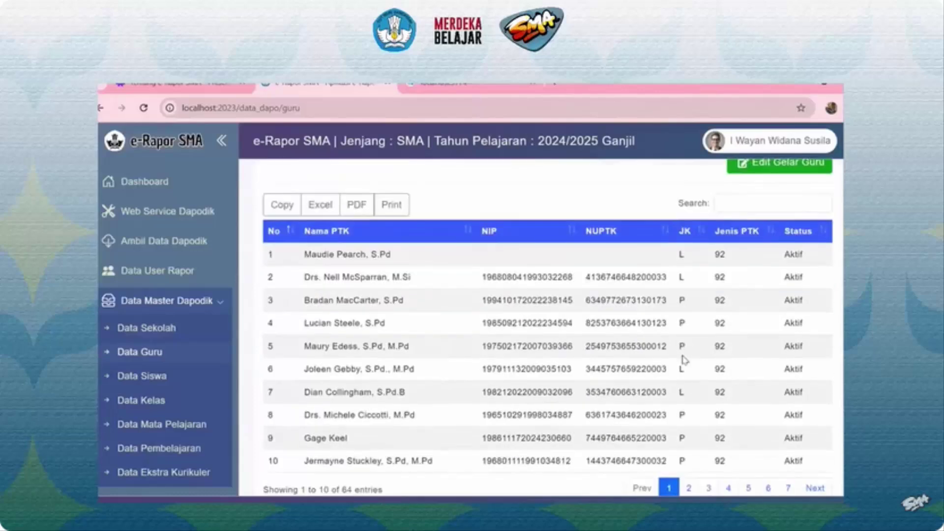
{"action": "scroll", "coordinate": [683, 360], "scroll_direction": "down", "scroll_amount": 2}
{"action": "scroll", "coordinate": [683, 360], "scroll_direction": "up", "scroll_amount": 3}
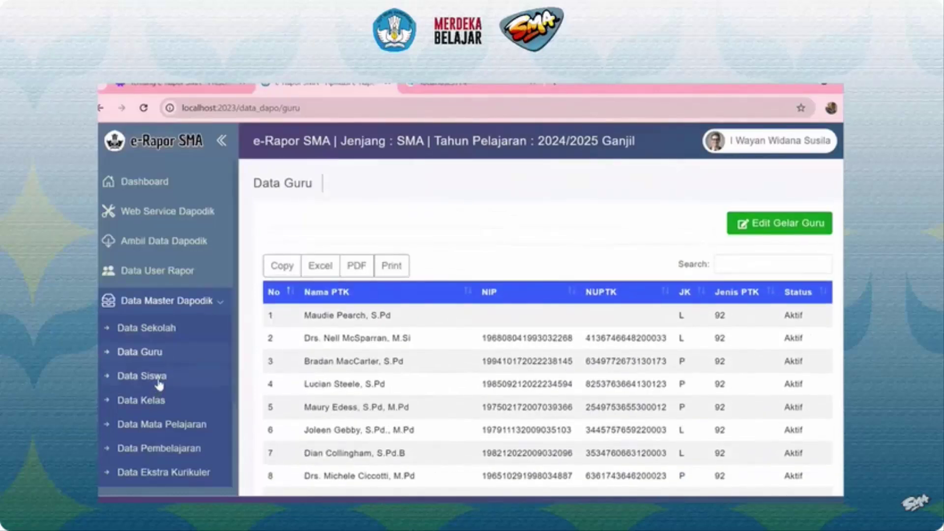
Step: Review the student list in Data Siswa and the classes with their homeroom teachers in Data Kelas
{"action": "left_click", "coordinate": [147, 377]}
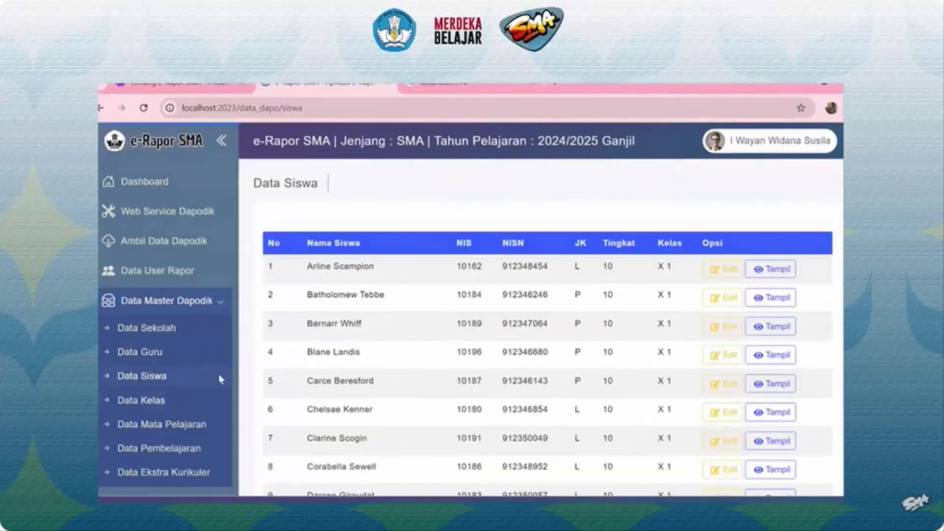
{"action": "left_click", "coordinate": [161, 403]}
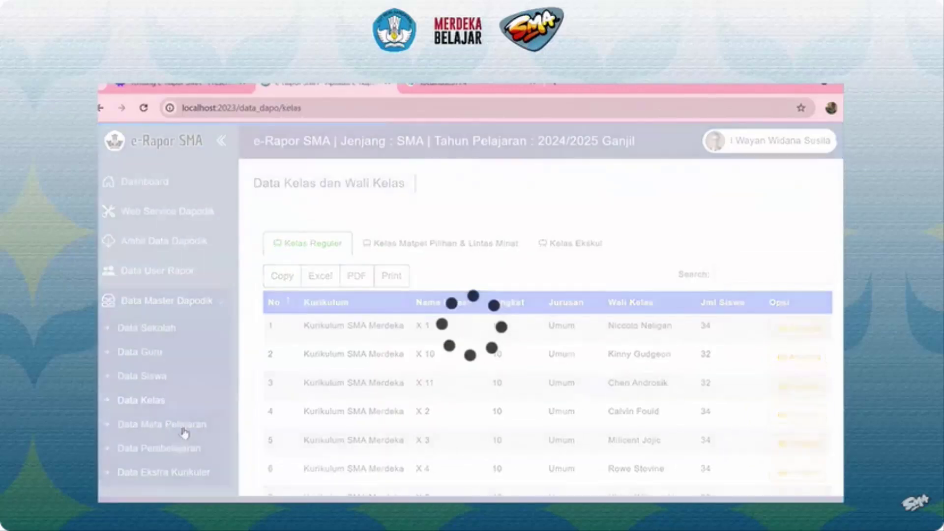
Step: Examine the subject names and their short names in Data Mata Pelajaran under Data Master Dapodik
{"action": "left_click", "coordinate": [184, 428]}
{"action": "scroll", "coordinate": [432, 404], "scroll_direction": "down", "scroll_amount": 3}
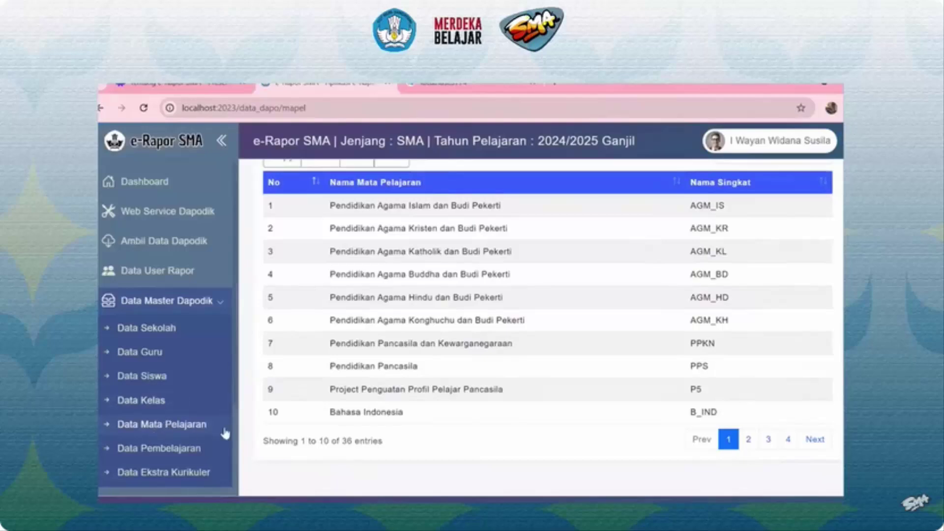
{"action": "scroll", "coordinate": [578, 409], "scroll_direction": "up", "scroll_amount": 3}
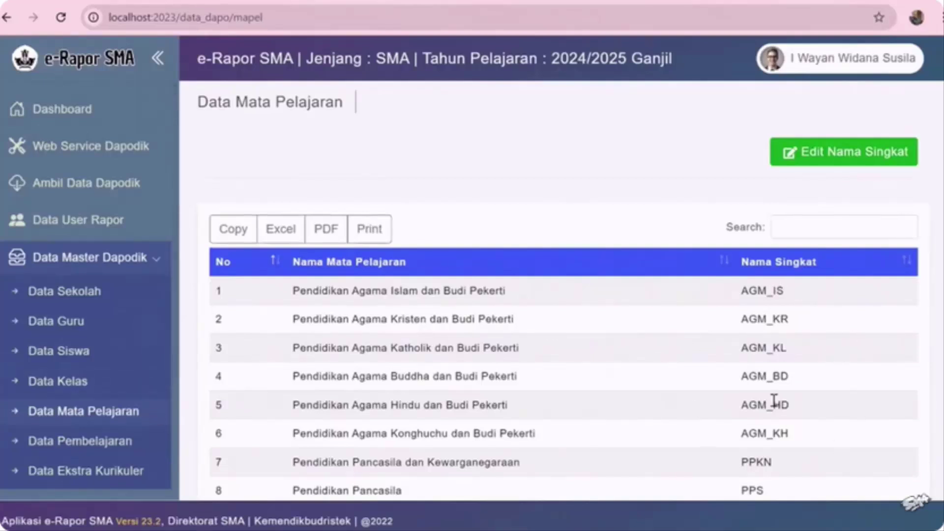
{"action": "scroll", "coordinate": [797, 288], "scroll_direction": "down", "scroll_amount": 2}
{"action": "scroll", "coordinate": [780, 302], "scroll_direction": "up", "scroll_amount": 2}
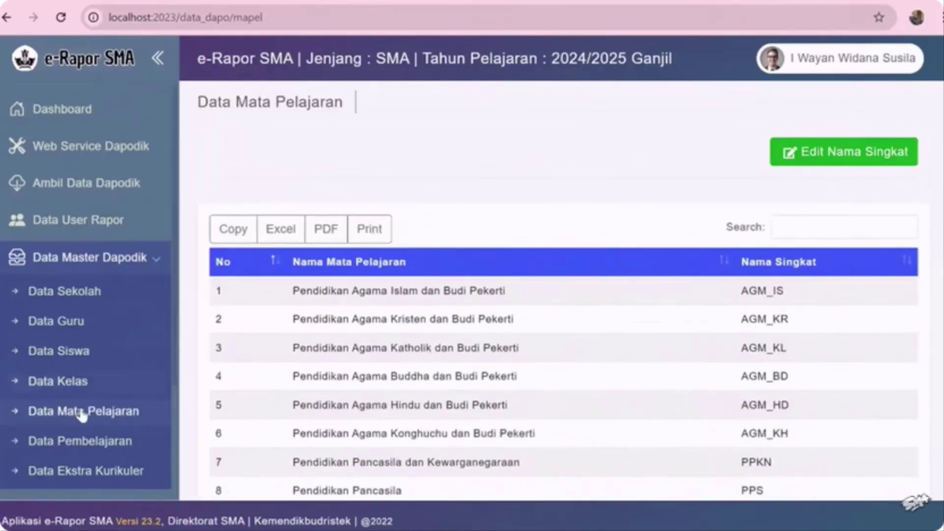
Step: Review the teaching assignments in Data Pembelajaran and the extracurricular classes in Data Ekstra Kurikuler
{"action": "scroll", "coordinate": [131, 388], "scroll_direction": "down", "scroll_amount": 2}
{"action": "left_click", "coordinate": [108, 374]}
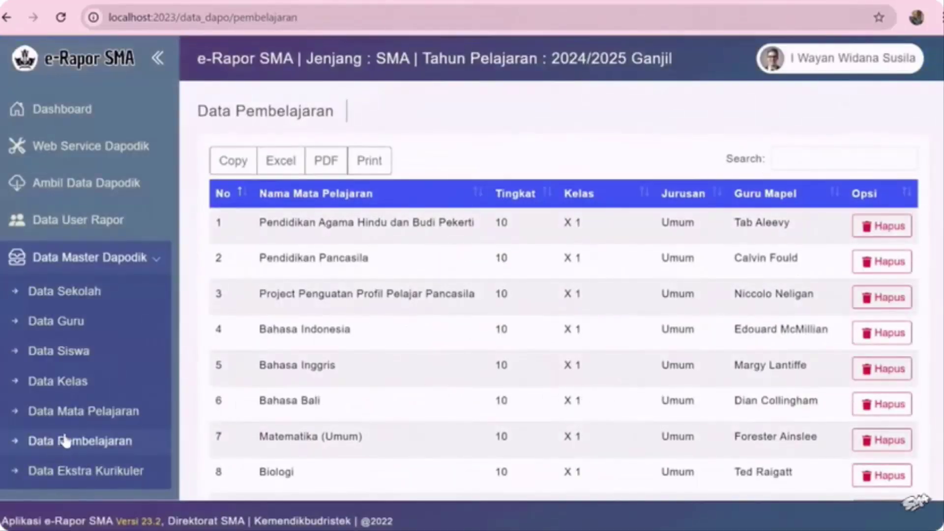
{"action": "scroll", "coordinate": [106, 411], "scroll_direction": "down", "scroll_amount": 2}
{"action": "left_click", "coordinate": [112, 396]}
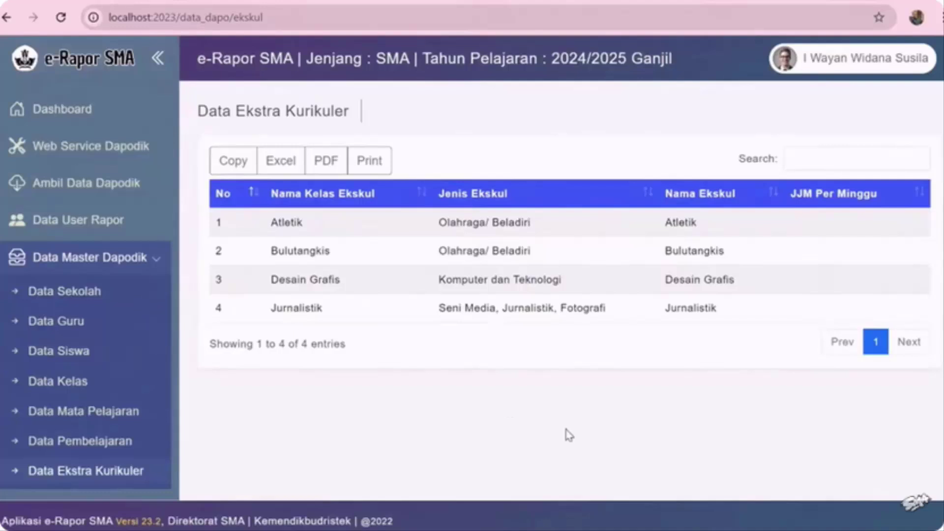
Step: Open Kelompok Mapel under Data Referensi Lokal and go through the group names from Kelompok Umum to Kelompok C (Peminatan)
{"action": "scroll", "coordinate": [84, 362], "scroll_direction": "down", "scroll_amount": 6}
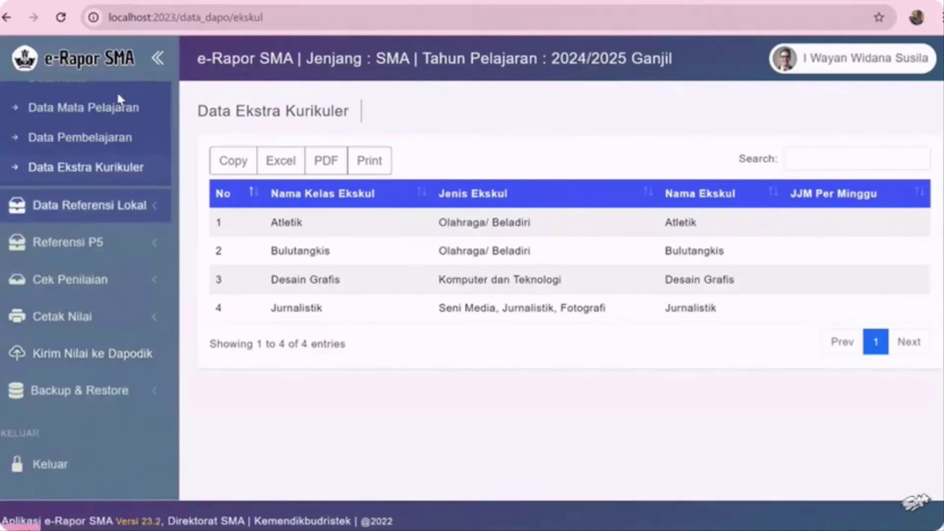
{"action": "scroll", "coordinate": [125, 152], "scroll_direction": "up", "scroll_amount": 2}
{"action": "scroll", "coordinate": [123, 142], "scroll_direction": "up", "scroll_amount": 1}
{"action": "left_click", "coordinate": [120, 106]}
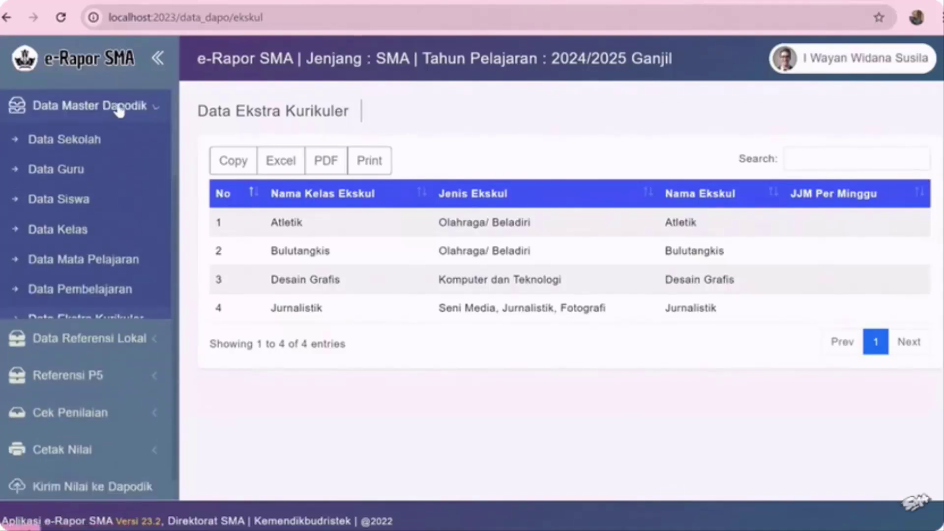
{"action": "left_click", "coordinate": [145, 191]}
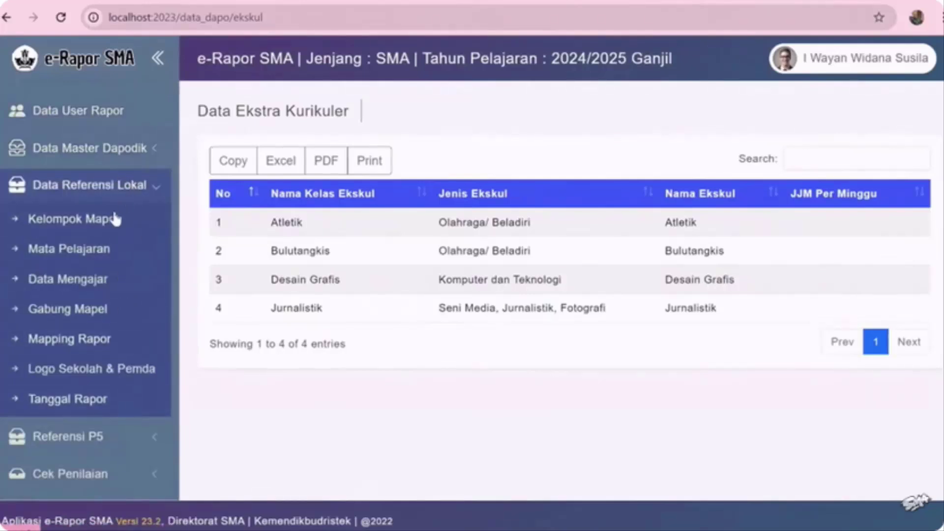
{"action": "left_click", "coordinate": [101, 222]}
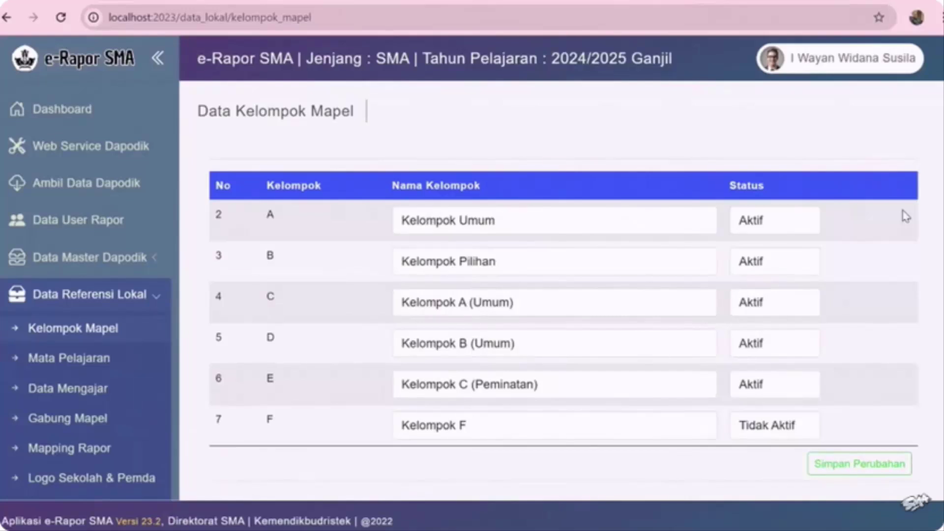
{"action": "left_click", "coordinate": [530, 224]}
{"action": "left_click", "coordinate": [531, 266]}
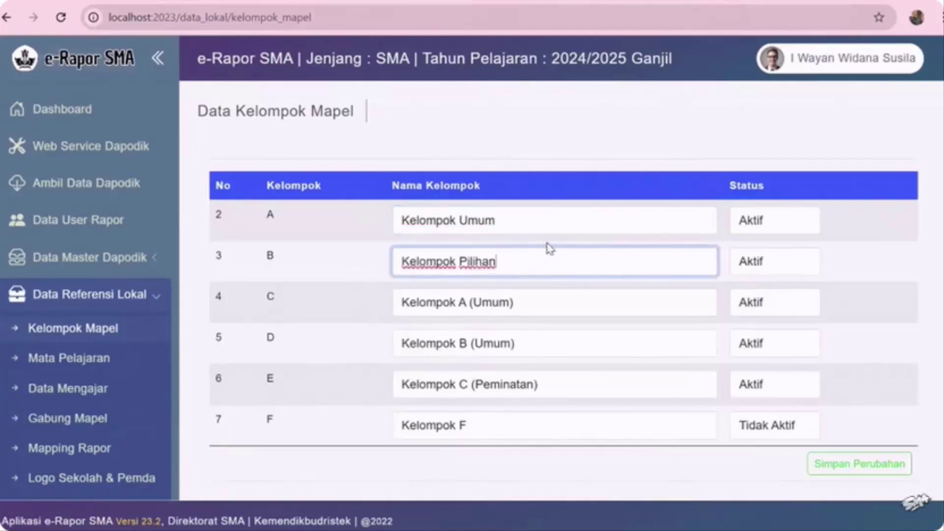
{"action": "left_click", "coordinate": [563, 307]}
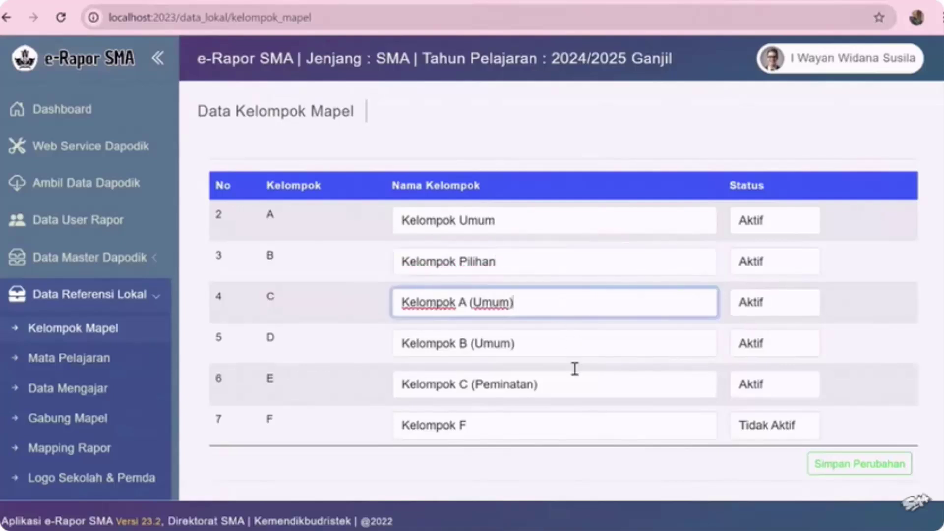
{"action": "left_click", "coordinate": [573, 353]}
{"action": "left_click", "coordinate": [681, 391]}
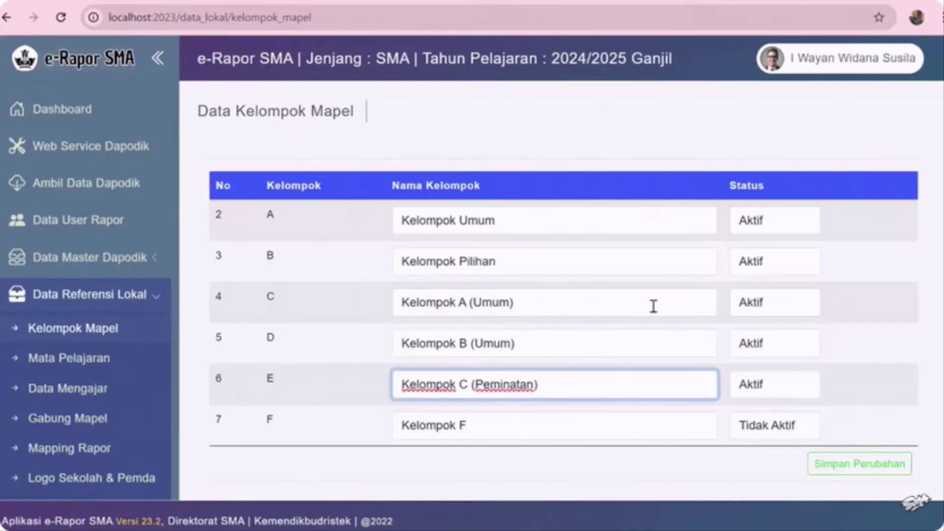
Step: Review the local subjects in Mata Pelajaran and display the Bahasa Indonesia teaching assignments in Data Mengajar
{"action": "left_click", "coordinate": [102, 362]}
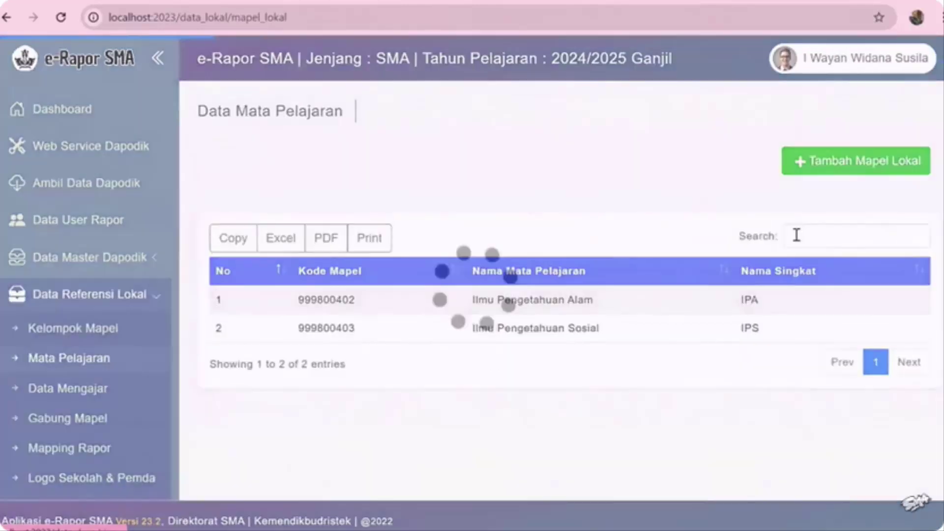
{"action": "scroll", "coordinate": [168, 332], "scroll_direction": "down", "scroll_amount": 5}
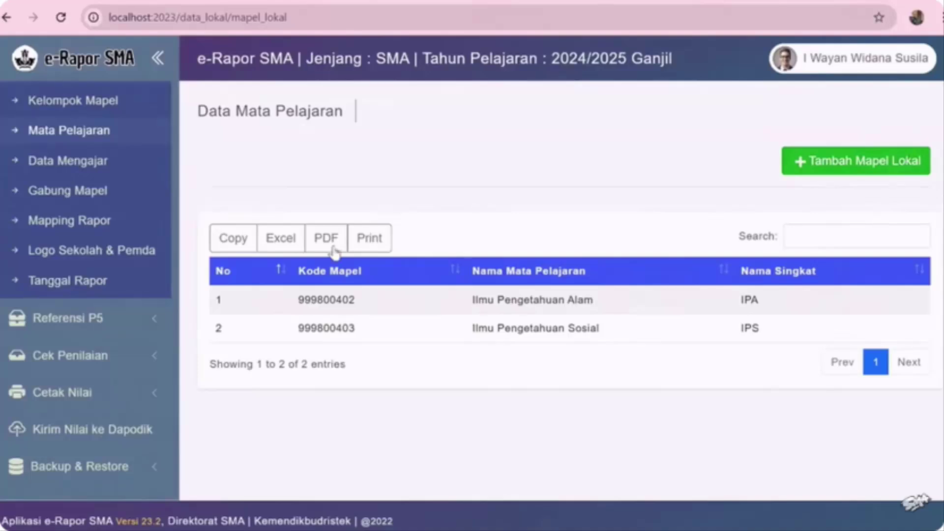
{"action": "left_click", "coordinate": [54, 159]}
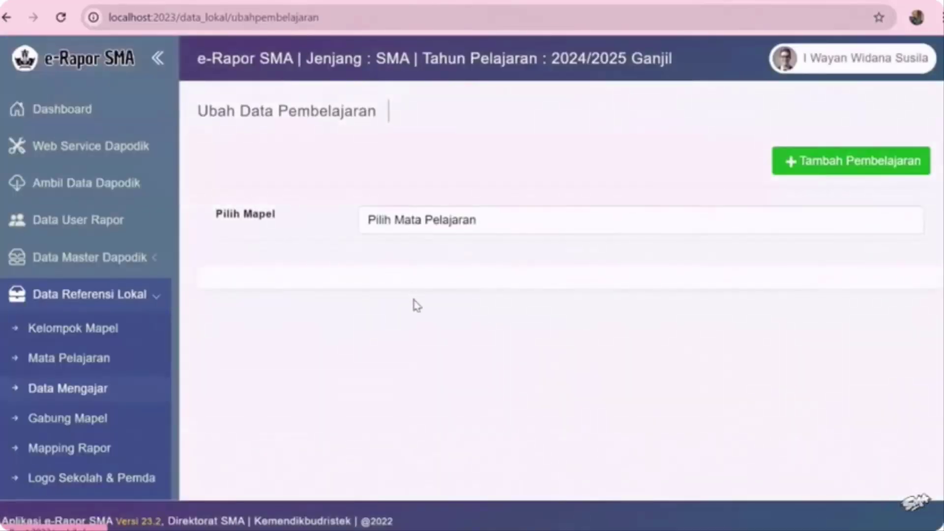
{"action": "left_click", "coordinate": [418, 220]}
{"action": "left_click", "coordinate": [419, 304]}
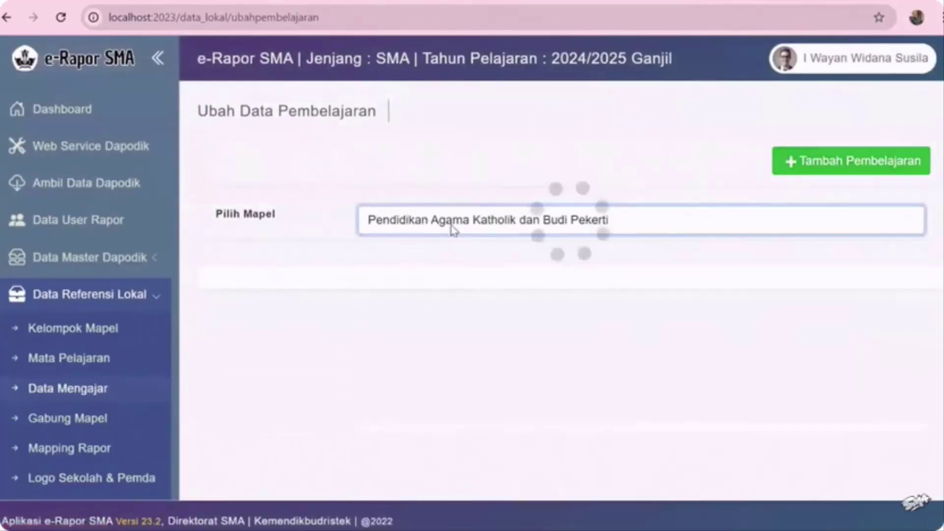
{"action": "left_click", "coordinate": [445, 220]}
{"action": "left_click", "coordinate": [473, 429]}
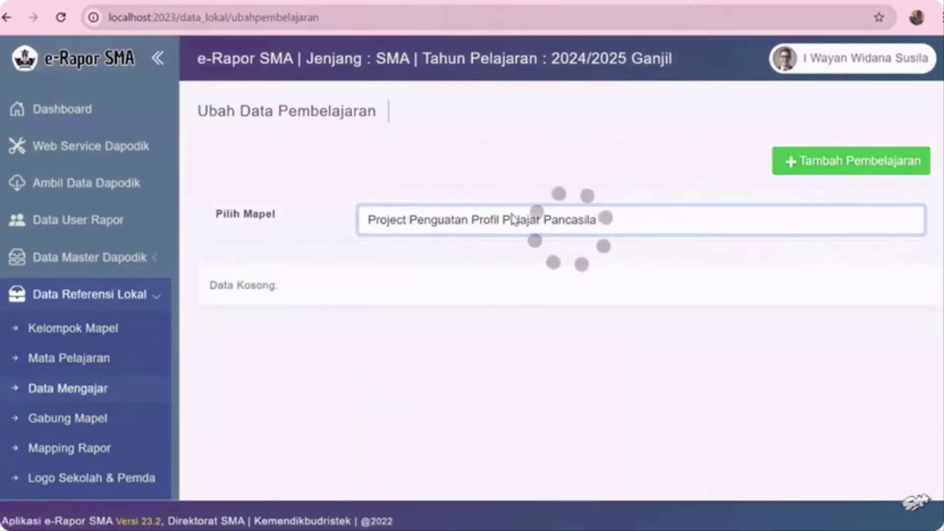
{"action": "left_click", "coordinate": [472, 220]}
{"action": "left_click", "coordinate": [476, 447]}
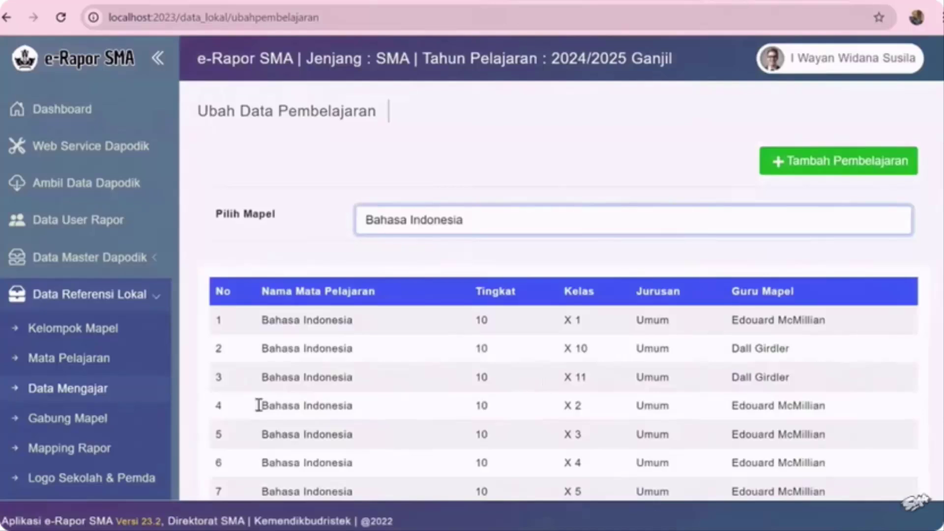
Step: Examine in Gabung Mapel which original subjects are merged into Ilmu Pengetahuan Alam and Ilmu Pengetahuan Sosial
{"action": "scroll", "coordinate": [138, 403], "scroll_direction": "down", "scroll_amount": 5}
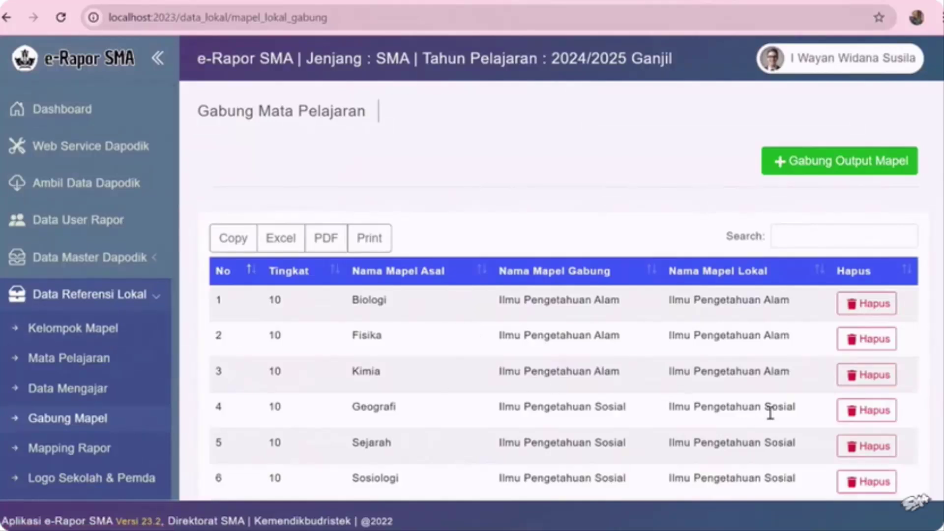
{"action": "scroll", "coordinate": [487, 345], "scroll_direction": "down", "scroll_amount": 3}
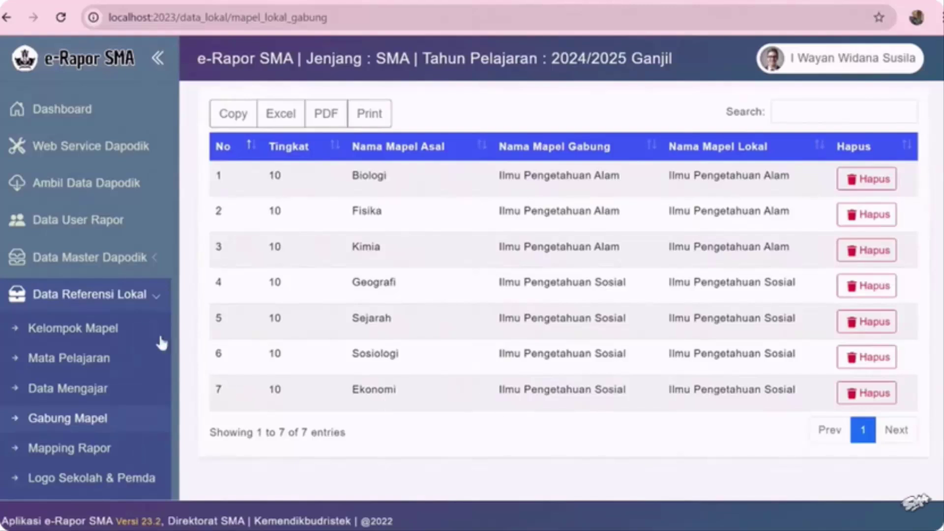
{"action": "scroll", "coordinate": [145, 327], "scroll_direction": "up", "scroll_amount": 3}
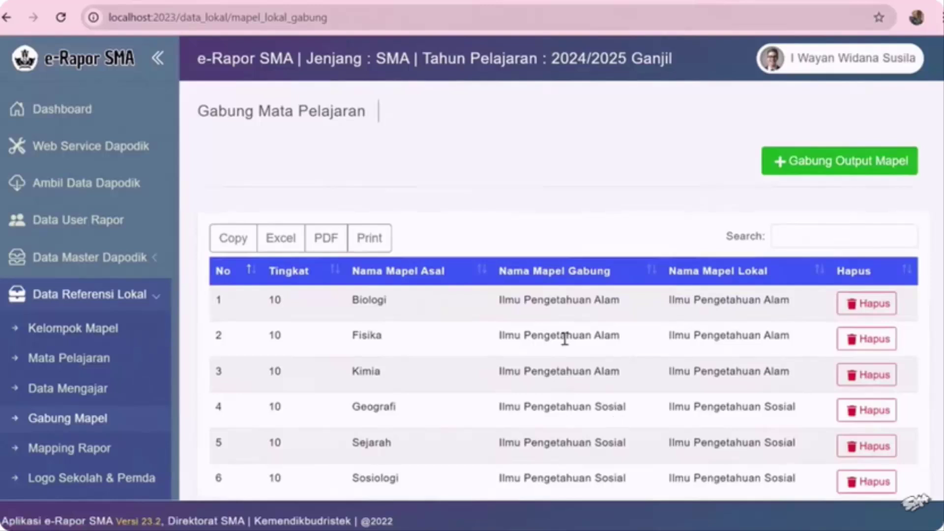
{"action": "scroll", "coordinate": [414, 323], "scroll_direction": "down", "scroll_amount": 2}
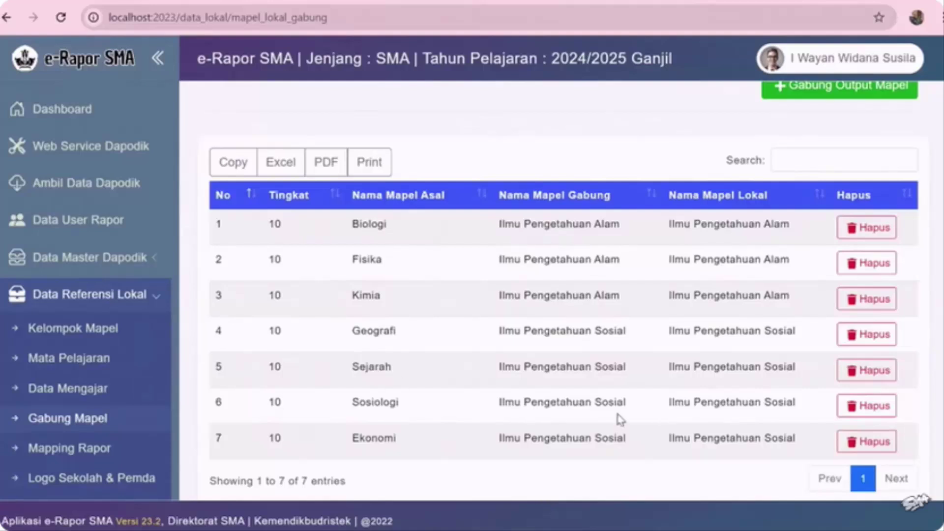
Step: Display the Mapping Rapor for Kurikulum SMA Merdeka, Tingkat 10, and check the subjects' local names, groups and report order numbers
{"action": "scroll", "coordinate": [116, 421], "scroll_direction": "down", "scroll_amount": 3}
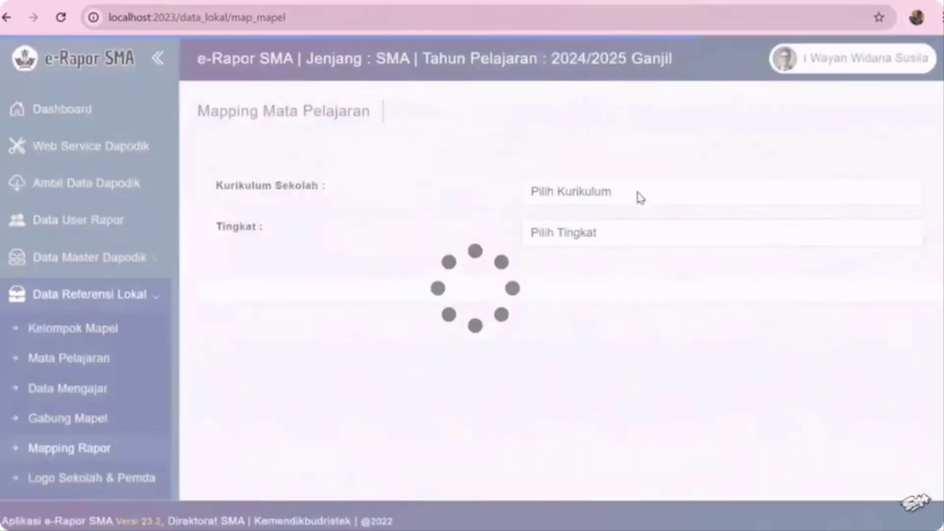
{"action": "left_click", "coordinate": [639, 196]}
{"action": "left_click", "coordinate": [620, 237]}
{"action": "left_click", "coordinate": [615, 237]}
{"action": "left_click", "coordinate": [613, 278]}
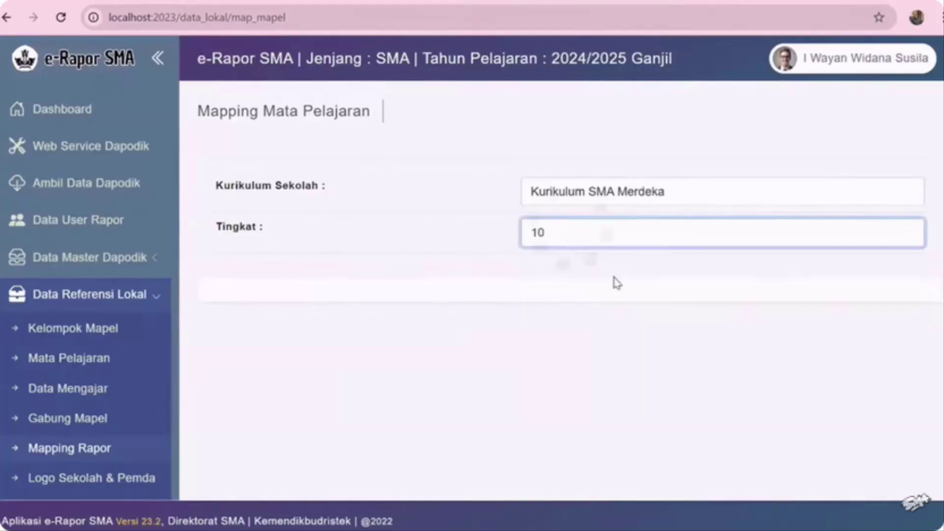
{"action": "scroll", "coordinate": [510, 408], "scroll_direction": "down", "scroll_amount": 3}
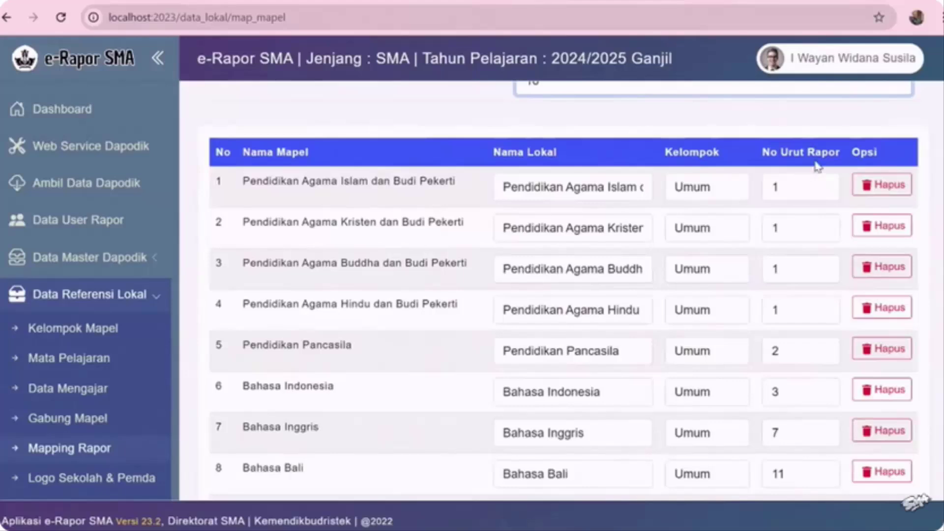
{"action": "scroll", "coordinate": [807, 393], "scroll_direction": "down", "scroll_amount": 2}
{"action": "scroll", "coordinate": [807, 393], "scroll_direction": "down", "scroll_amount": 4}
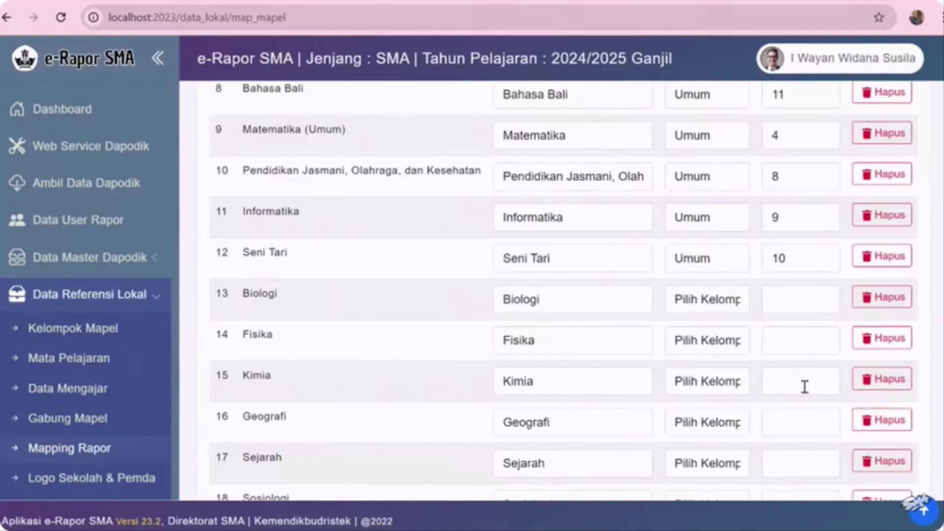
Step: Review the logos and signatures in Logo Sekolah & Pemda and the report date entry in Tanggal Rapor
{"action": "scroll", "coordinate": [111, 414], "scroll_direction": "down", "scroll_amount": 2}
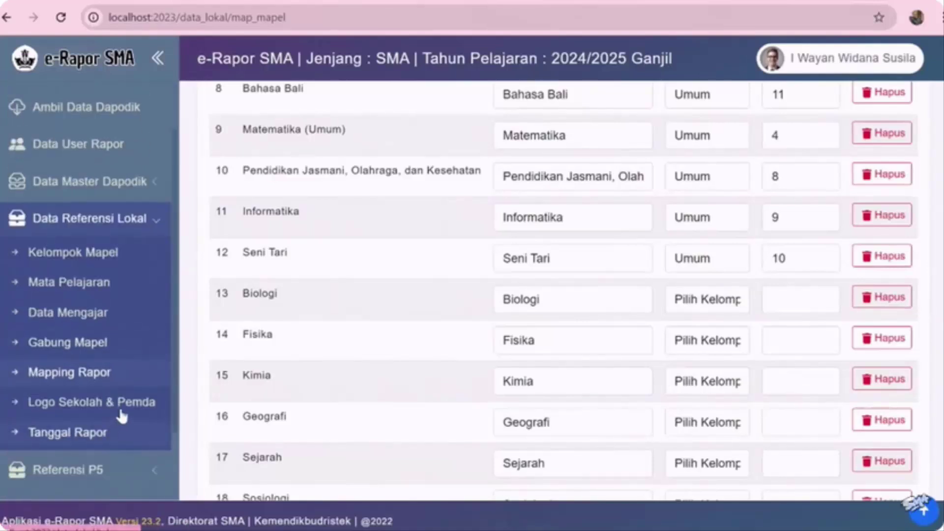
{"action": "left_click", "coordinate": [124, 409]}
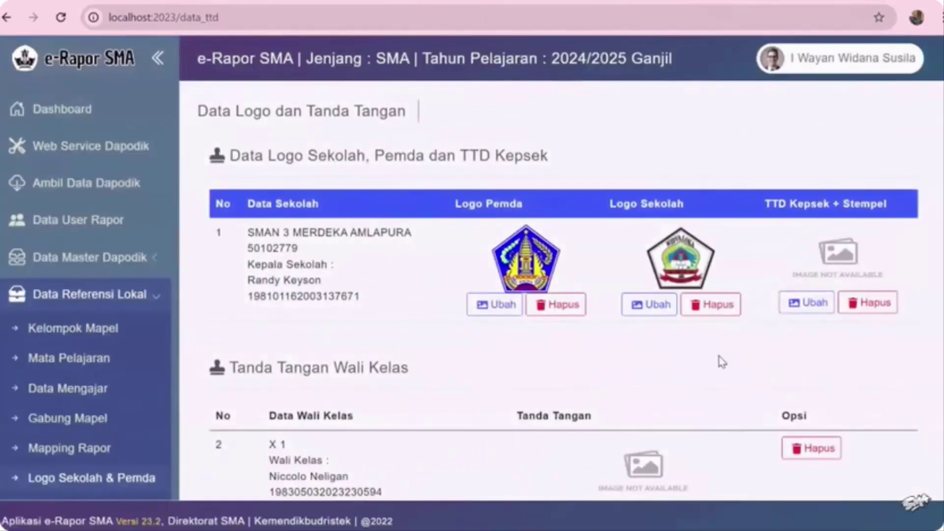
{"action": "scroll", "coordinate": [721, 363], "scroll_direction": "down", "scroll_amount": 3}
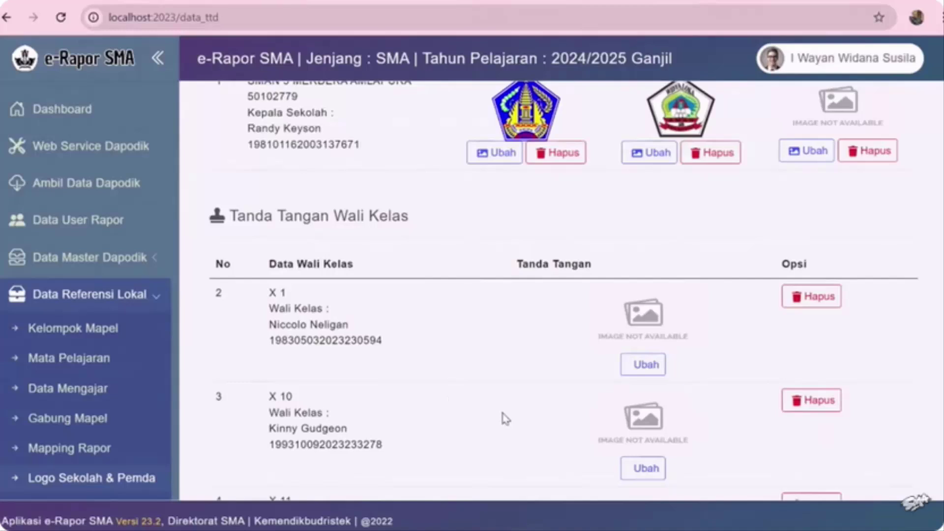
{"action": "scroll", "coordinate": [782, 236], "scroll_direction": "up", "scroll_amount": 3}
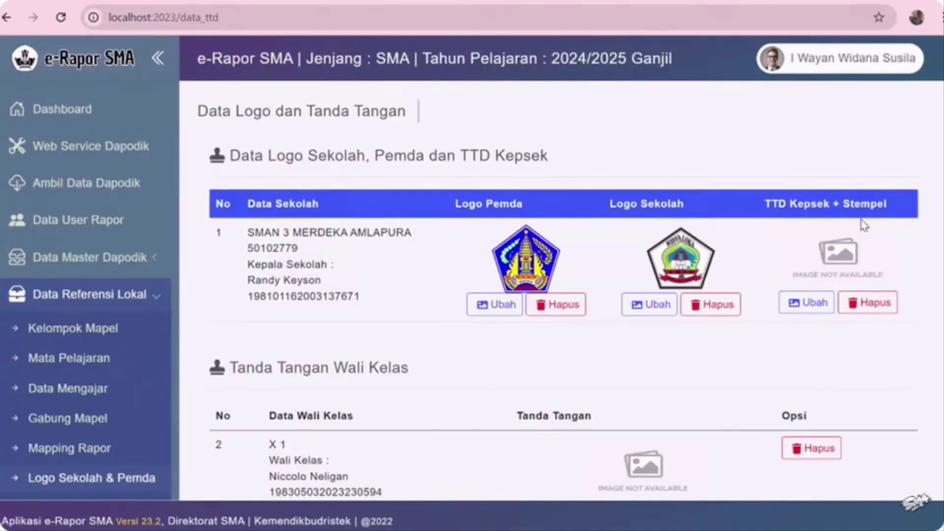
{"action": "scroll", "coordinate": [639, 366], "scroll_direction": "down", "scroll_amount": 3}
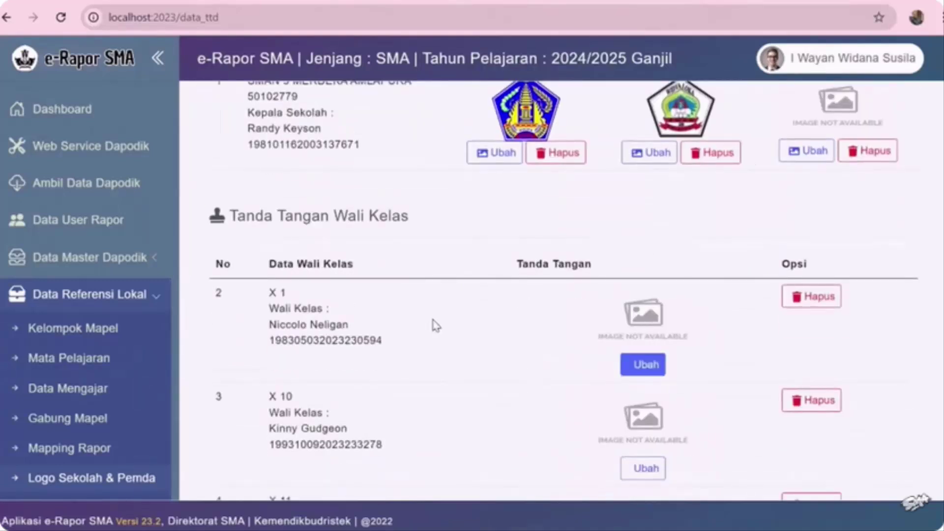
{"action": "scroll", "coordinate": [105, 323], "scroll_direction": "down", "scroll_amount": 3}
{"action": "scroll", "coordinate": [112, 337], "scroll_direction": "down", "scroll_amount": 3}
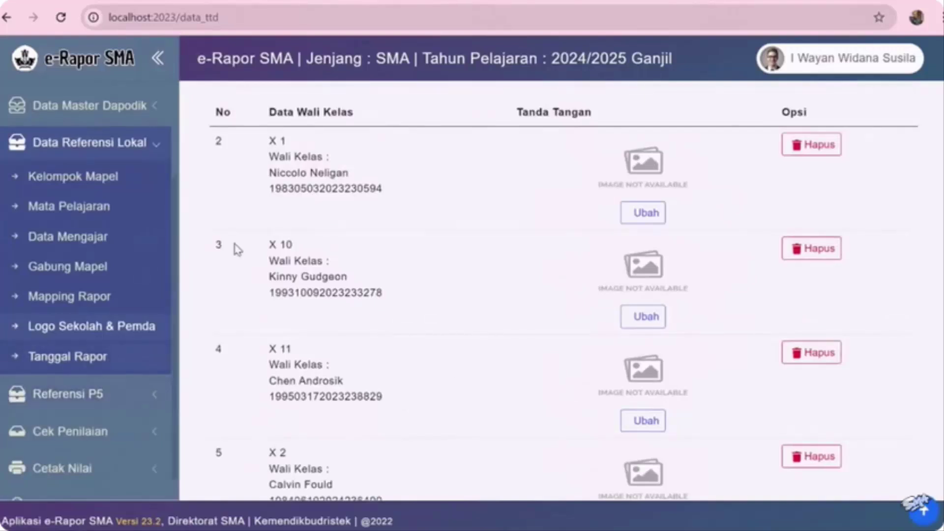
{"action": "left_click", "coordinate": [90, 355]}
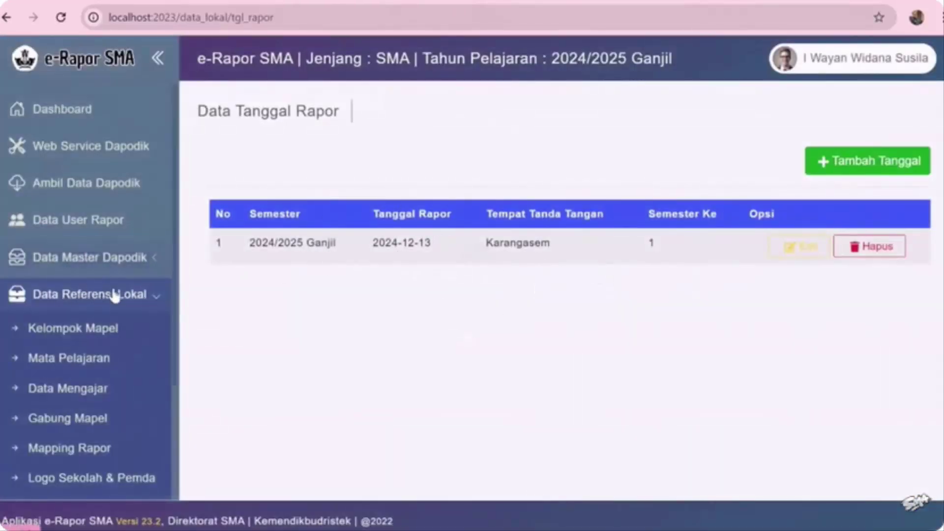
Step: Display the Target Capaian Profil in Referensi P5 for the dimension Beriman, Bertakwa Kepada Tuhan Yang Maha Esa, dan Berakhlak Mulia, Fase E
{"action": "left_click", "coordinate": [115, 296]}
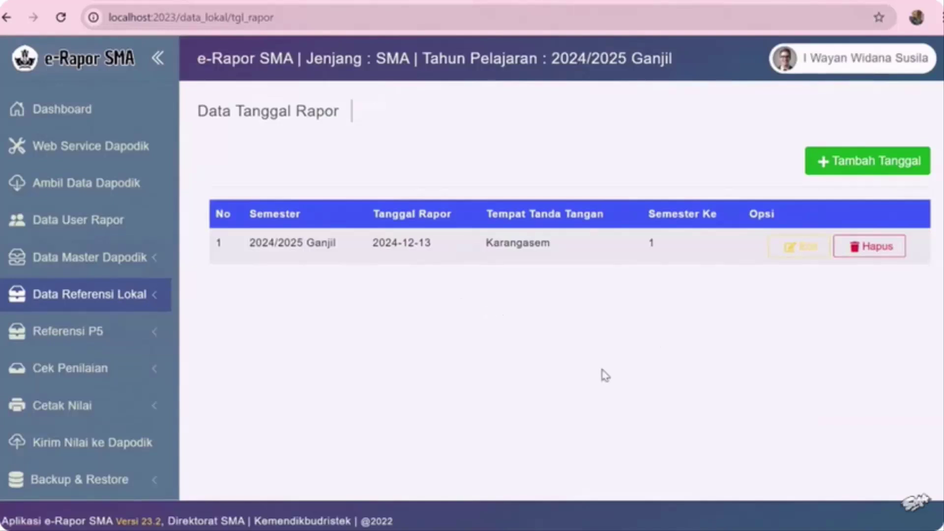
{"action": "left_click", "coordinate": [106, 339]}
{"action": "scroll", "coordinate": [106, 335], "scroll_direction": "down", "scroll_amount": 3}
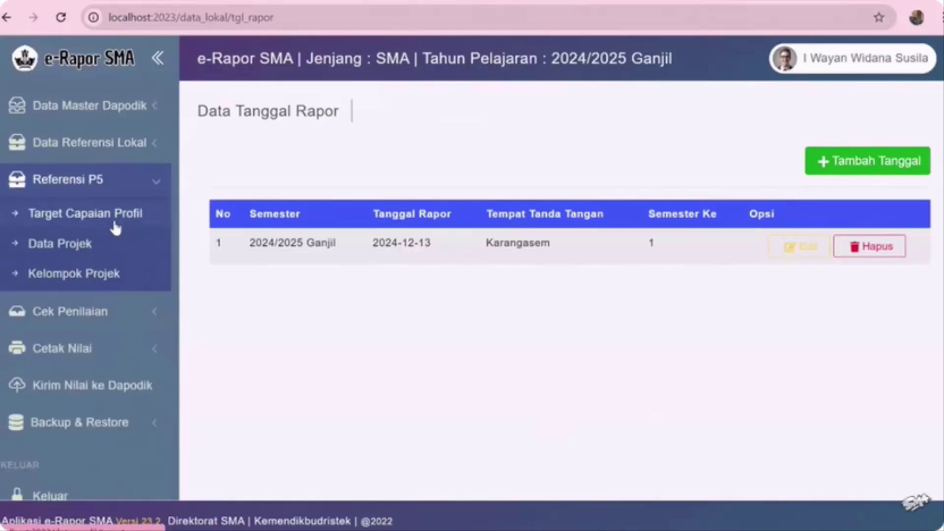
{"action": "left_click", "coordinate": [74, 216]}
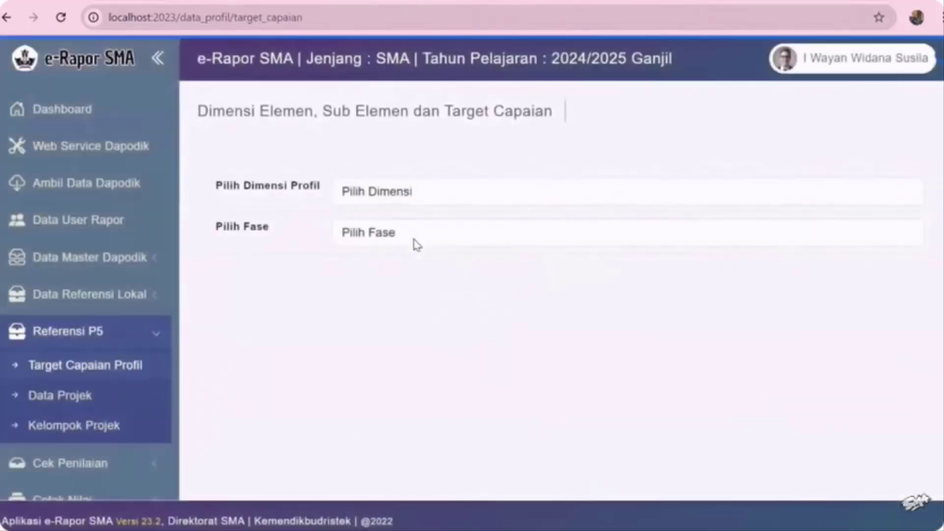
{"action": "left_click", "coordinate": [413, 191]}
{"action": "left_click", "coordinate": [390, 236]}
{"action": "left_click", "coordinate": [389, 234]}
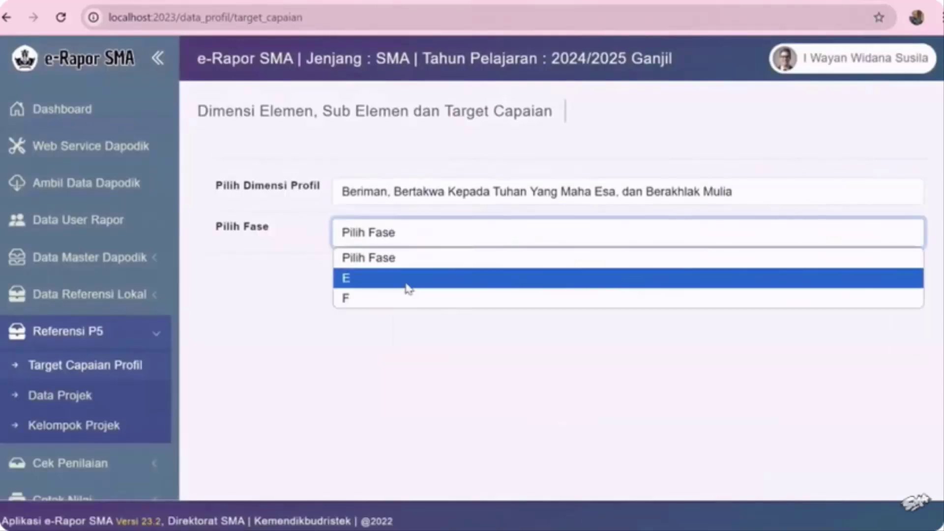
{"action": "left_click", "coordinate": [407, 285]}
{"action": "scroll", "coordinate": [597, 387], "scroll_direction": "down", "scroll_amount": 3}
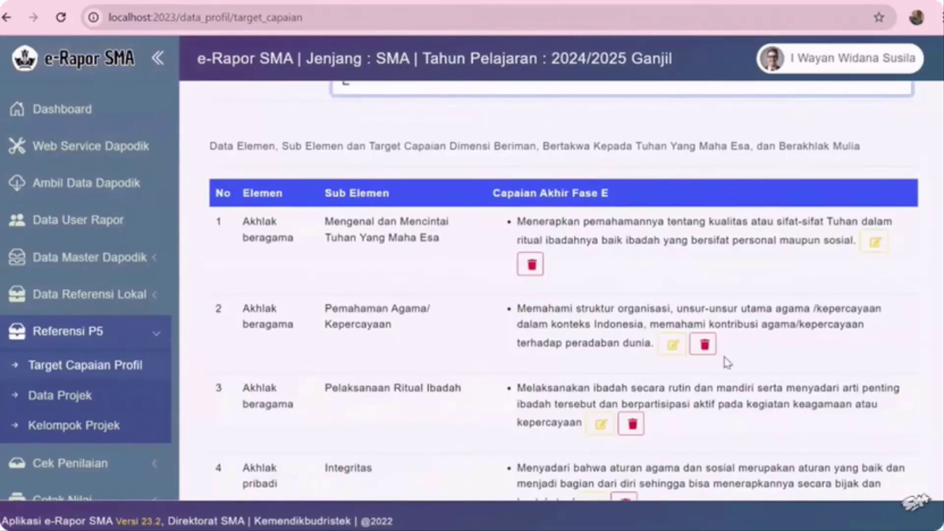
Step: Display the Data Projek for the theme Gaya Hidup Berkelanjutan, Fase E, and check the Capaian Profil of Pemanfaatan Limbah Organik
{"action": "left_click", "coordinate": [85, 399]}
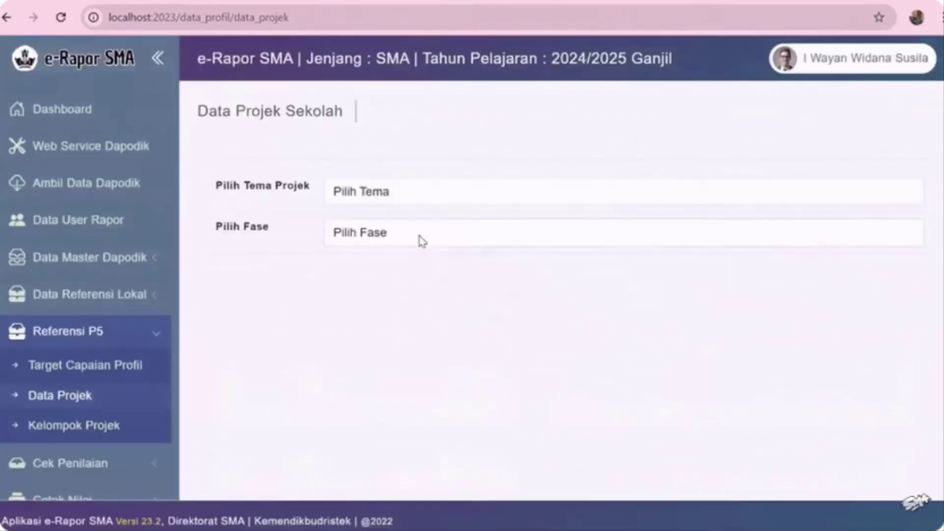
{"action": "left_click", "coordinate": [418, 192]}
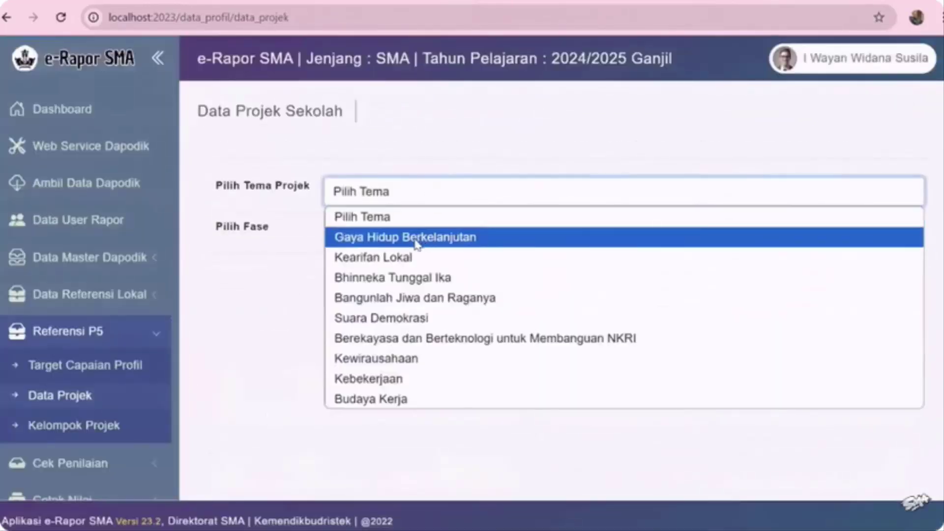
{"action": "left_click", "coordinate": [416, 237]}
{"action": "left_click", "coordinate": [408, 232]}
{"action": "left_click", "coordinate": [409, 278]}
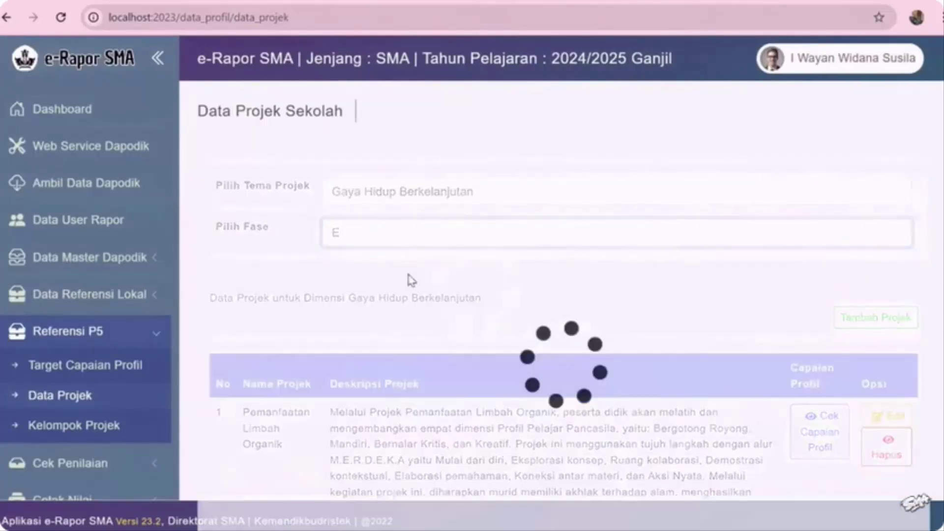
{"action": "scroll", "coordinate": [541, 320], "scroll_direction": "down", "scroll_amount": 2}
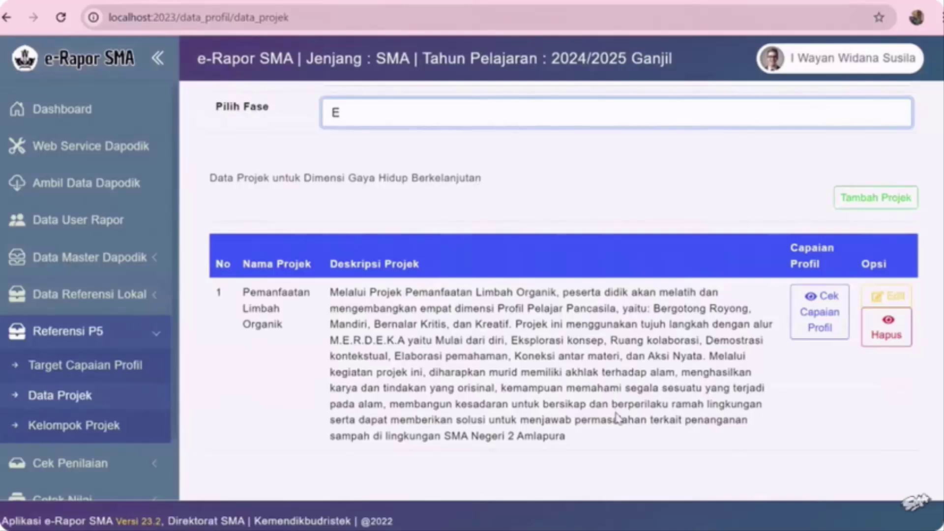
{"action": "scroll", "coordinate": [618, 418], "scroll_direction": "up", "scroll_amount": 2}
{"action": "scroll", "coordinate": [613, 415], "scroll_direction": "down", "scroll_amount": 2}
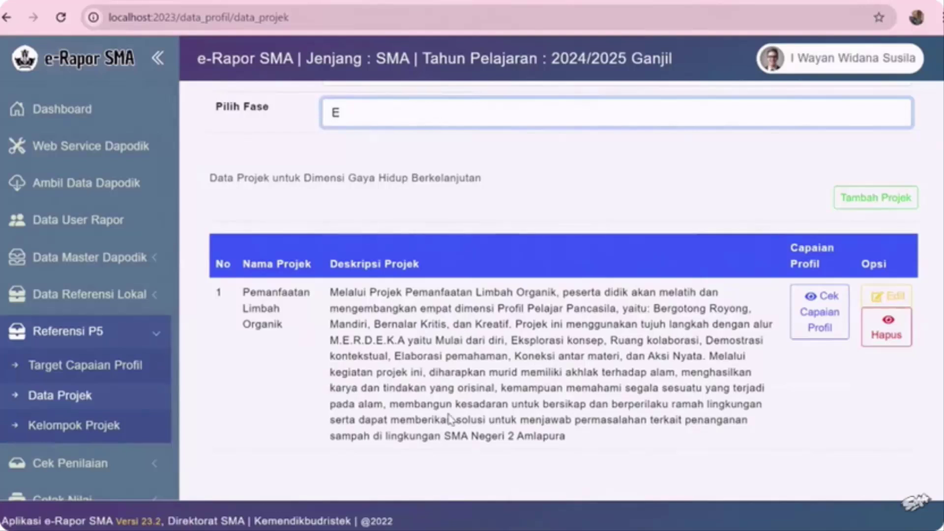
{"action": "left_click", "coordinate": [819, 312]}
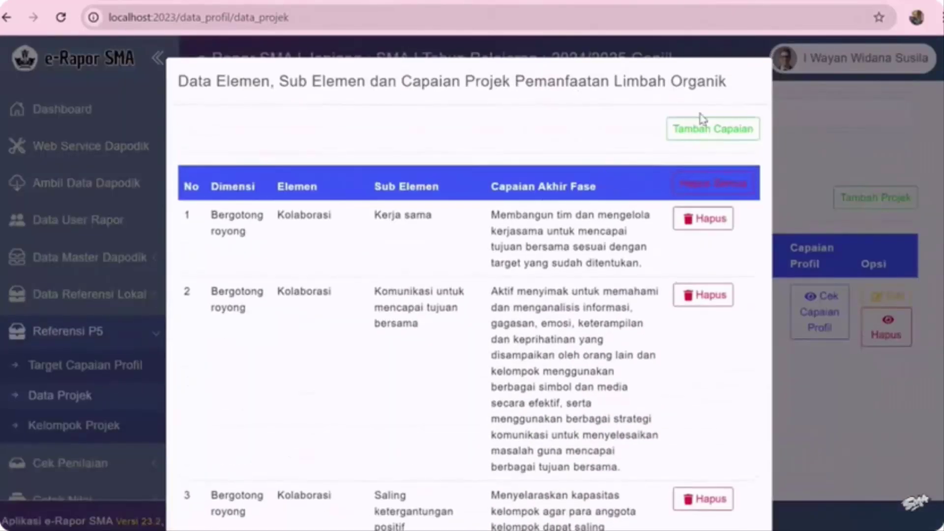
{"action": "left_click", "coordinate": [861, 337]}
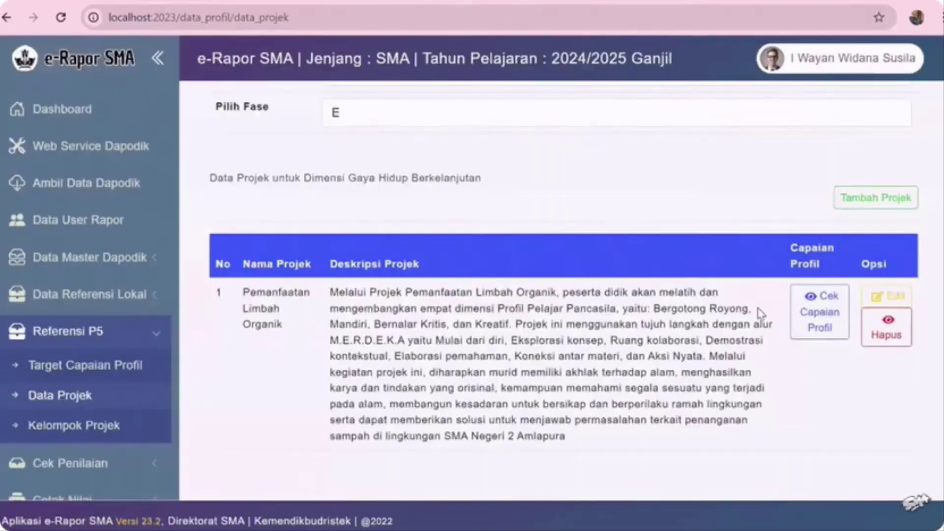
Step: Review the project group and its assigned coordinator in Kelompok Projek
{"action": "scroll", "coordinate": [99, 388], "scroll_direction": "down", "scroll_amount": 2}
{"action": "left_click", "coordinate": [112, 355]}
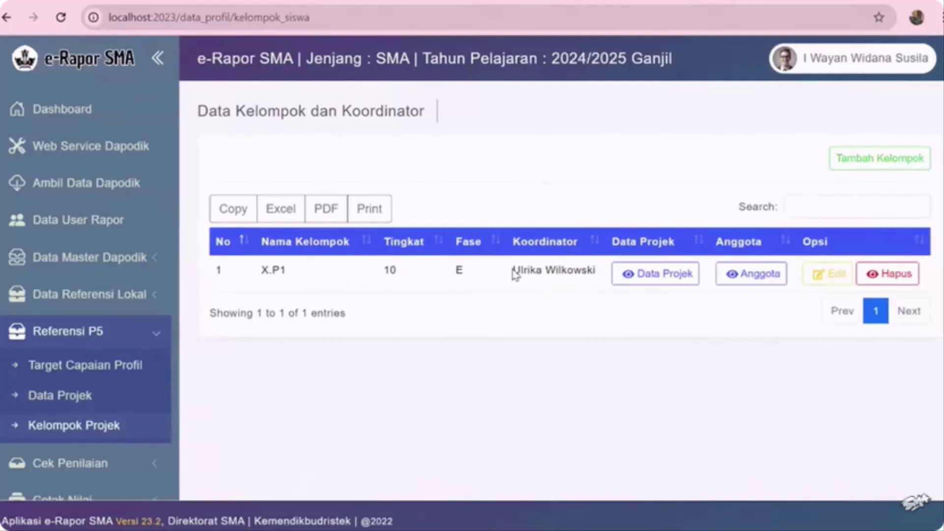
{"action": "left_click_drag", "start_coordinate": [514, 272], "coordinate": [608, 273]}
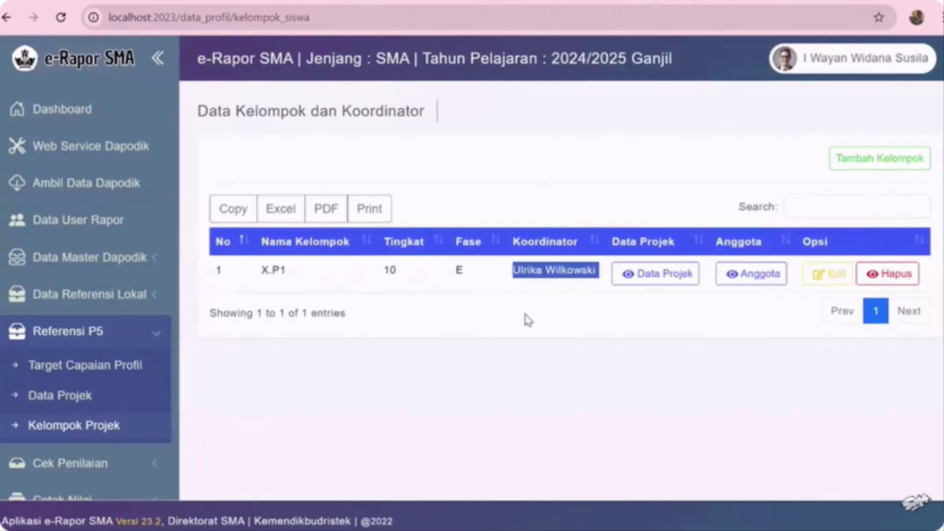
{"action": "left_click", "coordinate": [103, 330]}
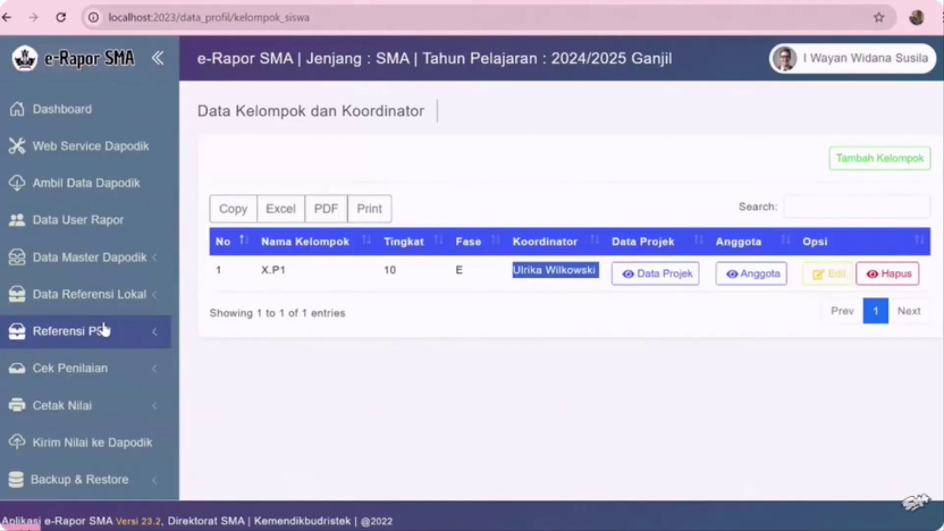
{"action": "left_click", "coordinate": [518, 326]}
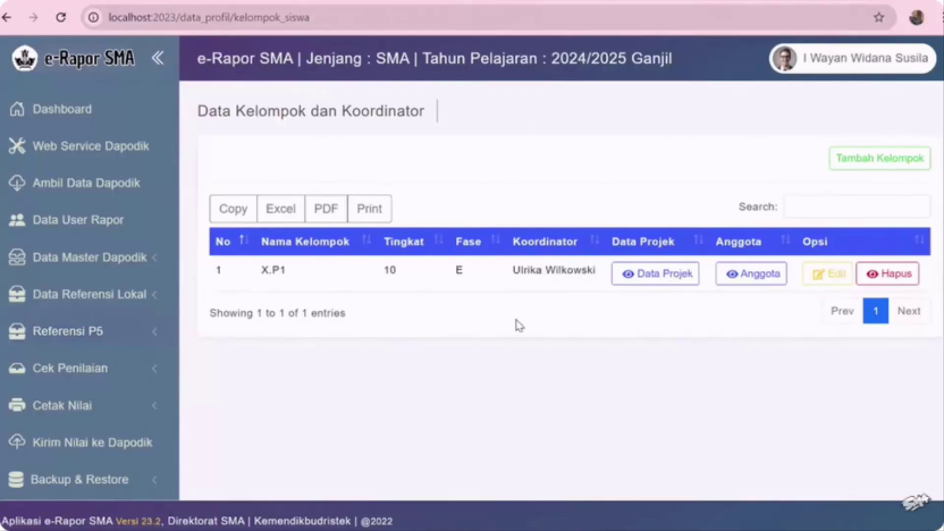
Step: Display the Status Penilaian for class X 5 and check the Nilai Rapor and Deskripsi status of each subject
{"action": "left_click", "coordinate": [63, 373]}
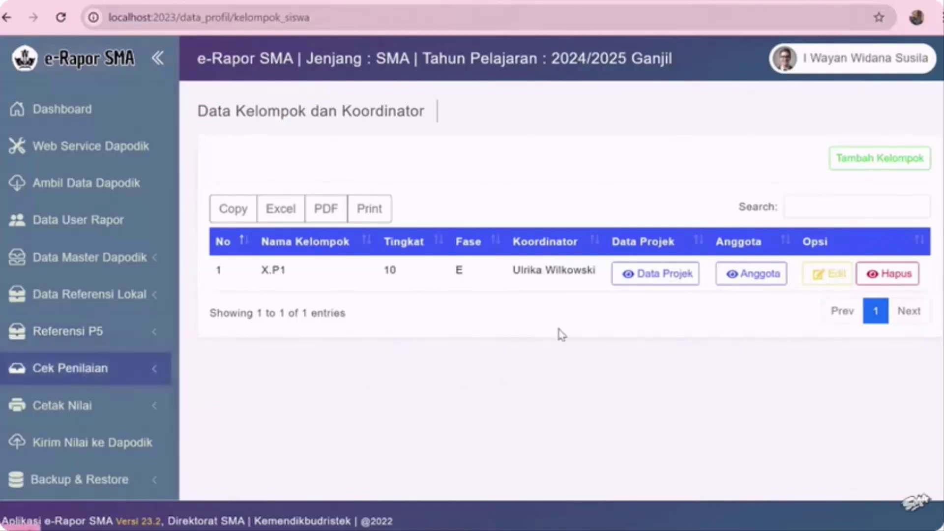
{"action": "left_click", "coordinate": [580, 321]}
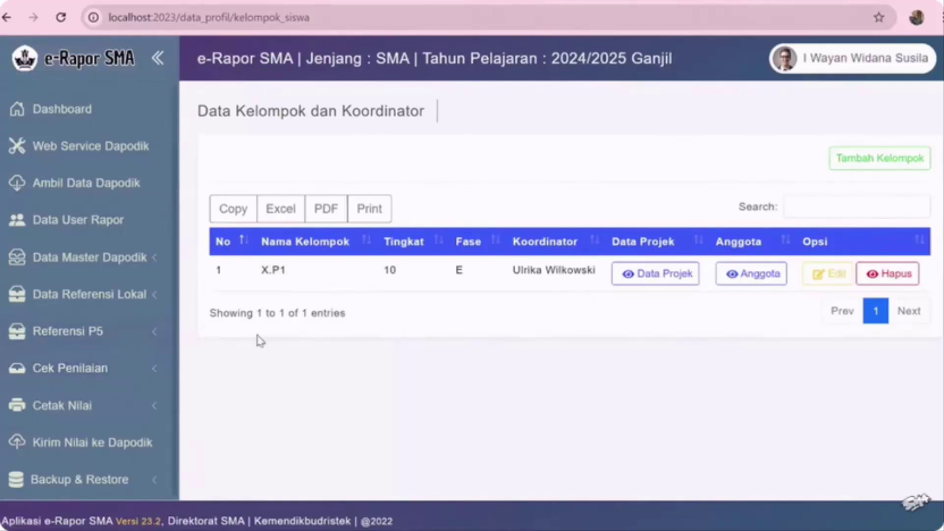
{"action": "left_click", "coordinate": [131, 379]}
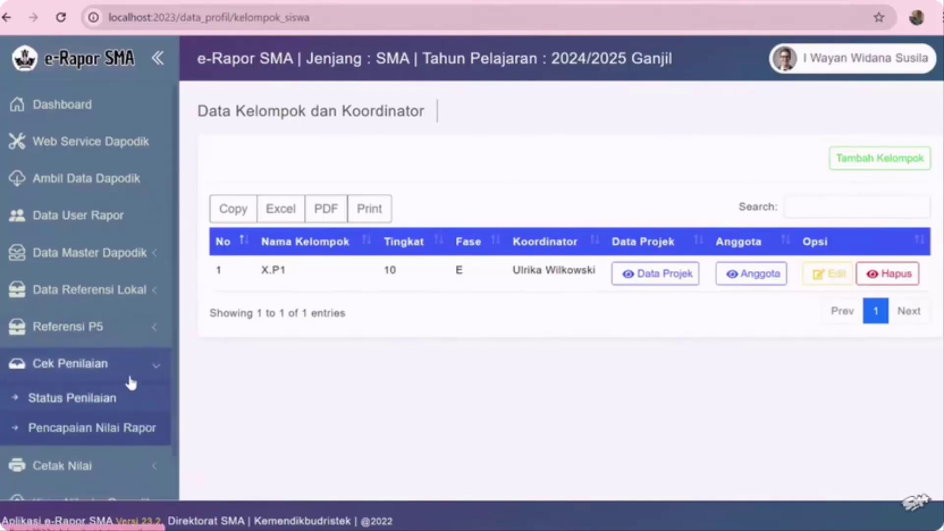
{"action": "scroll", "coordinate": [131, 382], "scroll_direction": "down", "scroll_amount": 3}
{"action": "left_click", "coordinate": [112, 252]}
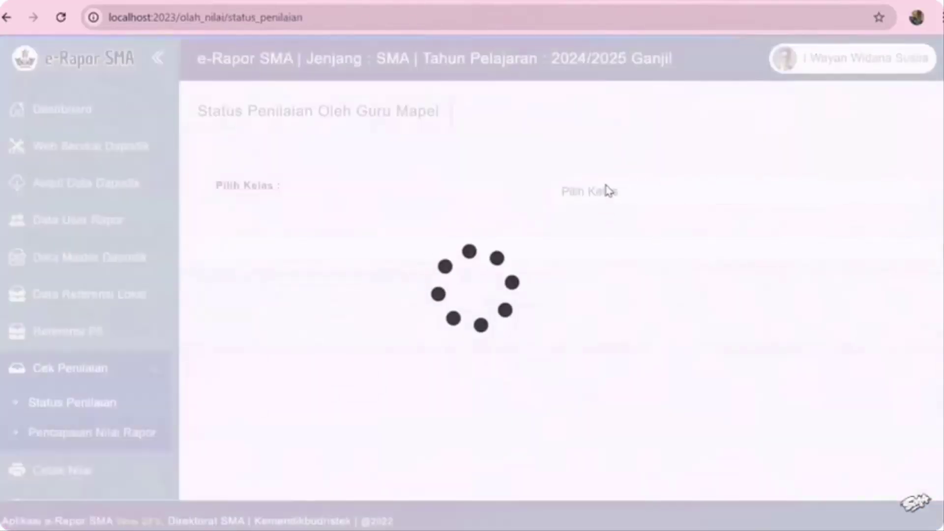
{"action": "left_click", "coordinate": [607, 191]}
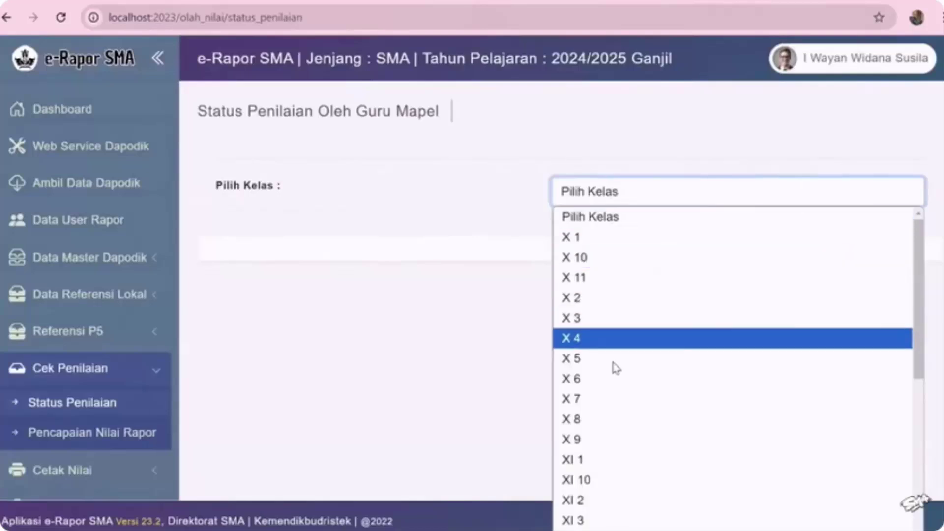
{"action": "left_click", "coordinate": [573, 357]}
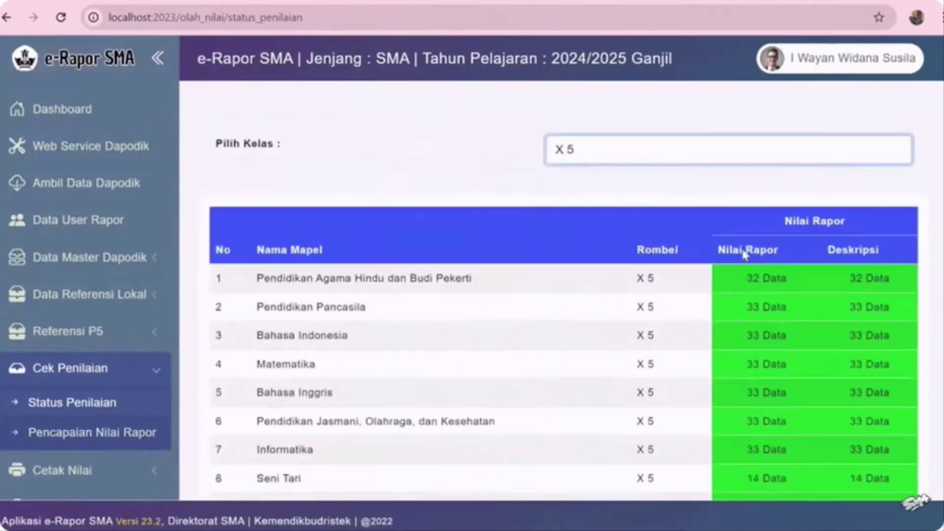
{"action": "scroll", "coordinate": [762, 327], "scroll_direction": "down", "scroll_amount": 2}
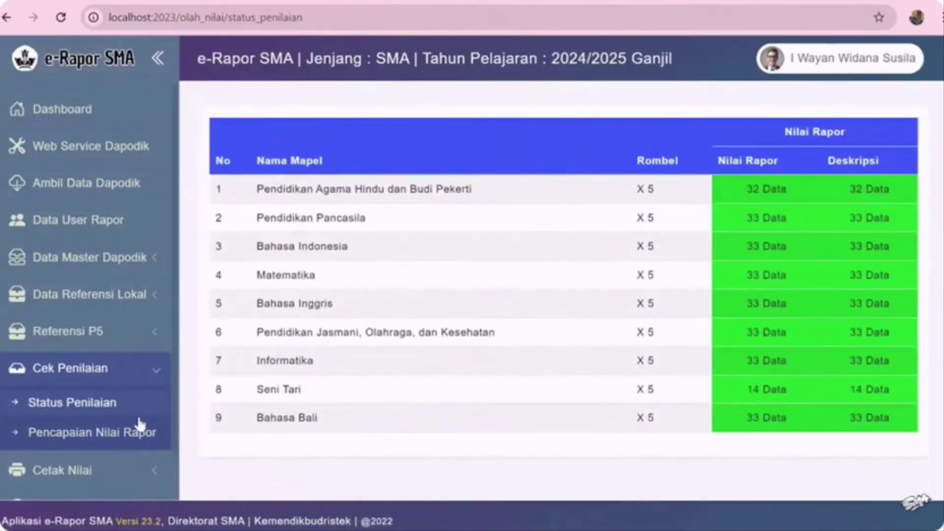
Step: Open Pencapaian Nilai Rapor and look over the options available under Cetak Nilai and Backup & Restore
{"action": "scroll", "coordinate": [132, 425], "scroll_direction": "down", "scroll_amount": 2}
{"action": "left_click", "coordinate": [104, 364]}
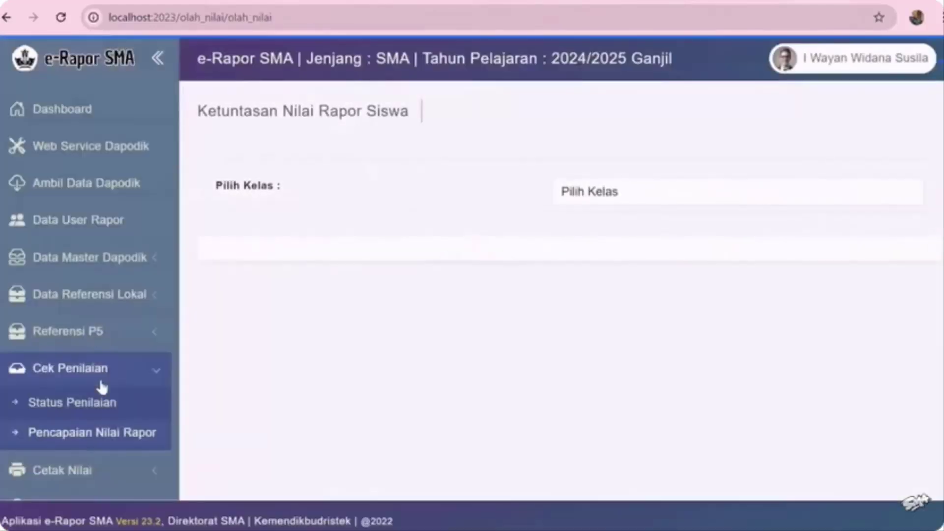
{"action": "scroll", "coordinate": [101, 378], "scroll_direction": "down", "scroll_amount": 4}
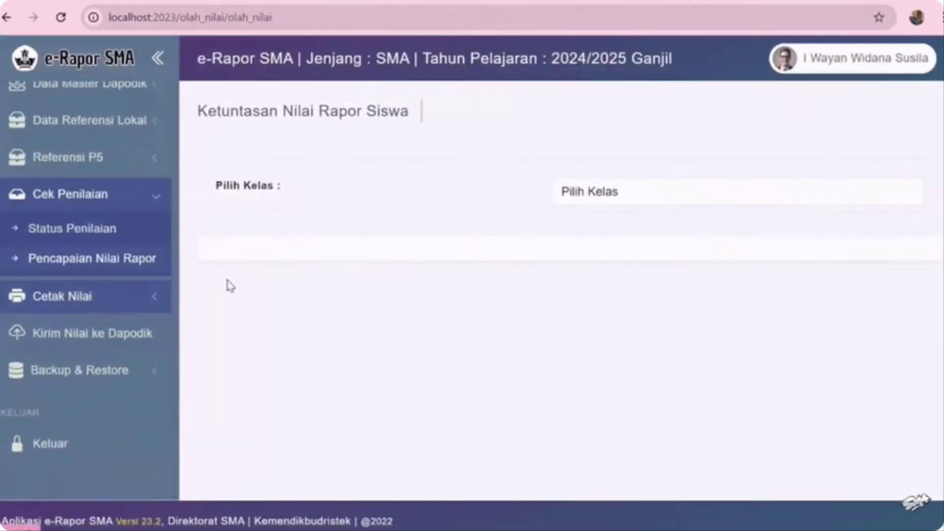
{"action": "left_click", "coordinate": [103, 296]}
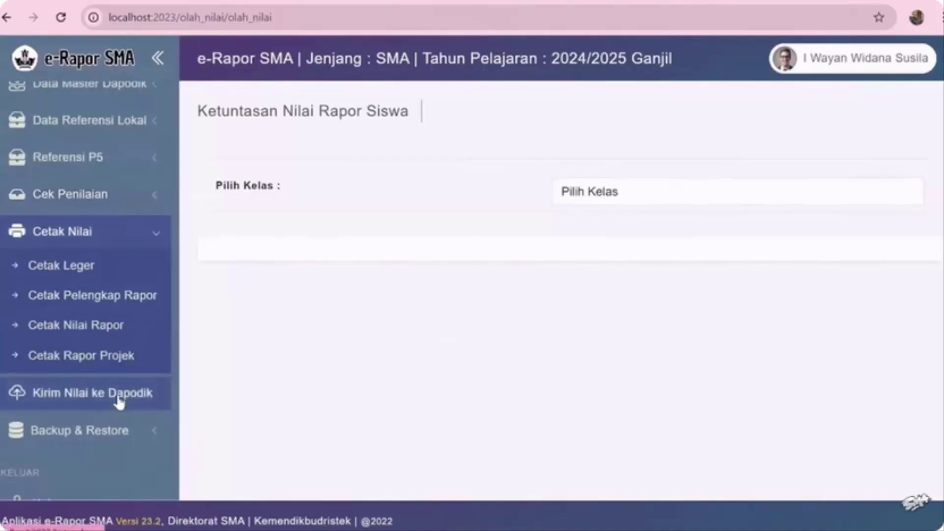
{"action": "left_click", "coordinate": [133, 432]}
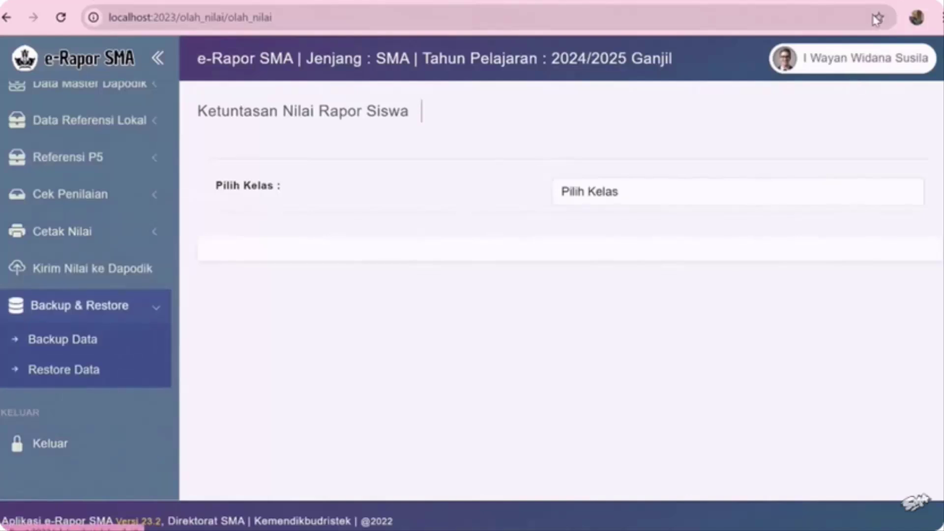
Step: Log out of the administrator account and log in as guru, filling in the saved account password
{"action": "left_click", "coordinate": [856, 64]}
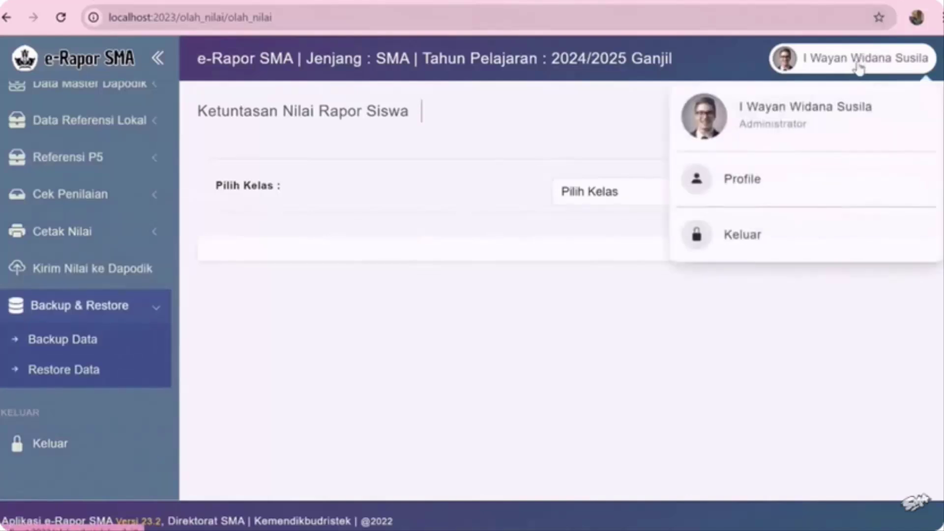
{"action": "left_click", "coordinate": [755, 236]}
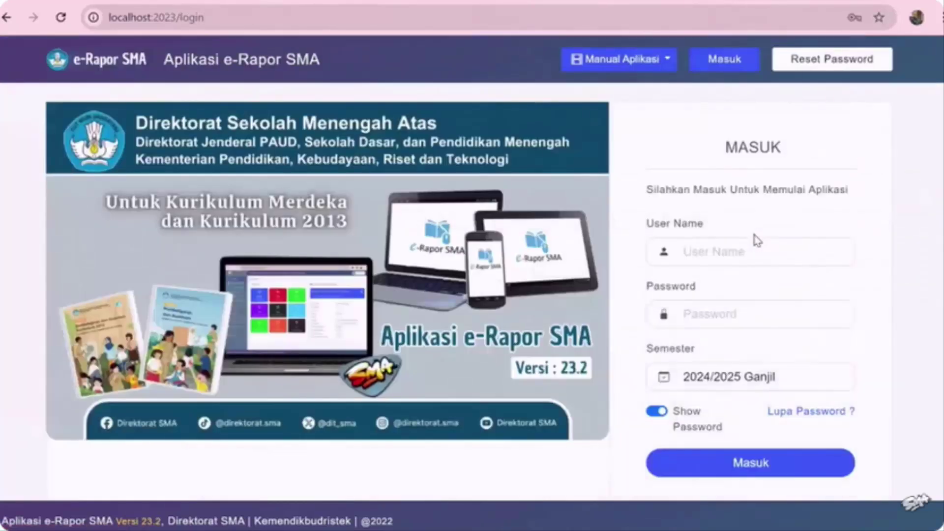
{"action": "left_click", "coordinate": [718, 252]}
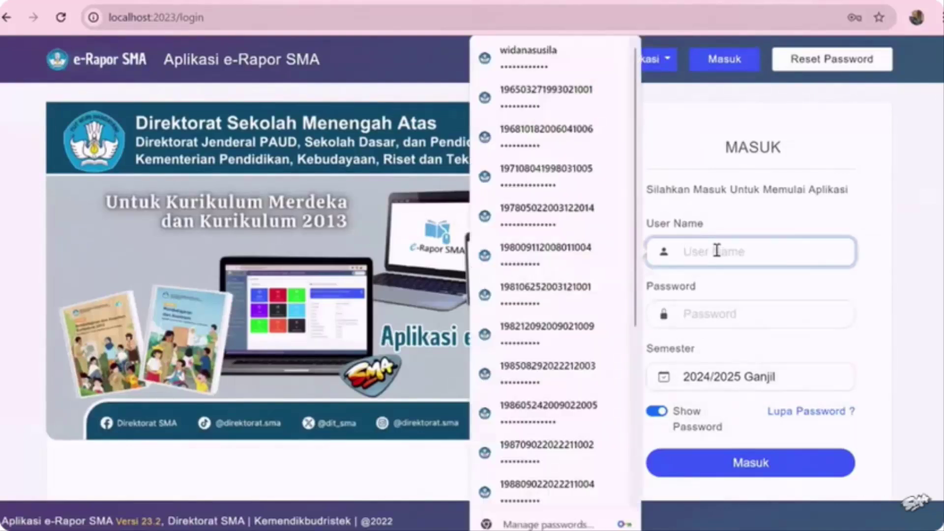
{"action": "type", "text": "g"}
{"action": "left_click", "coordinate": [785, 293]}
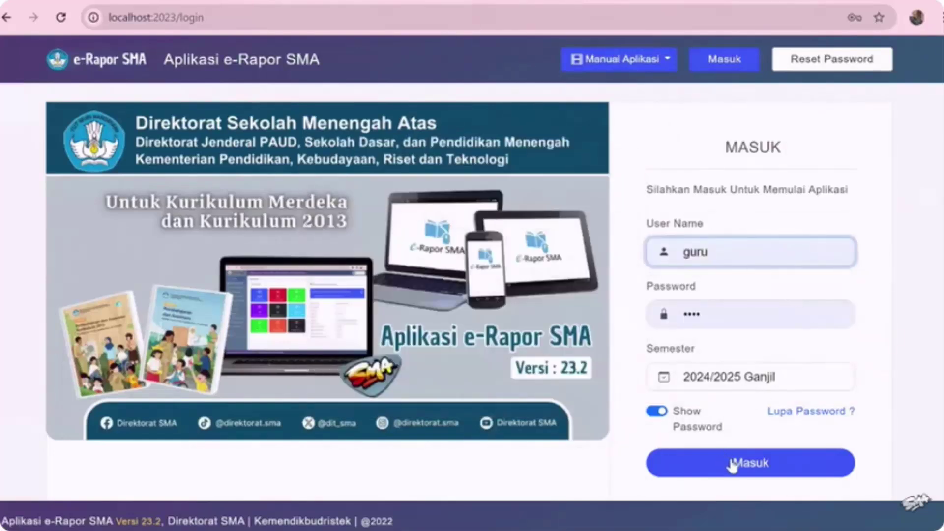
{"action": "left_click", "coordinate": [731, 462]}
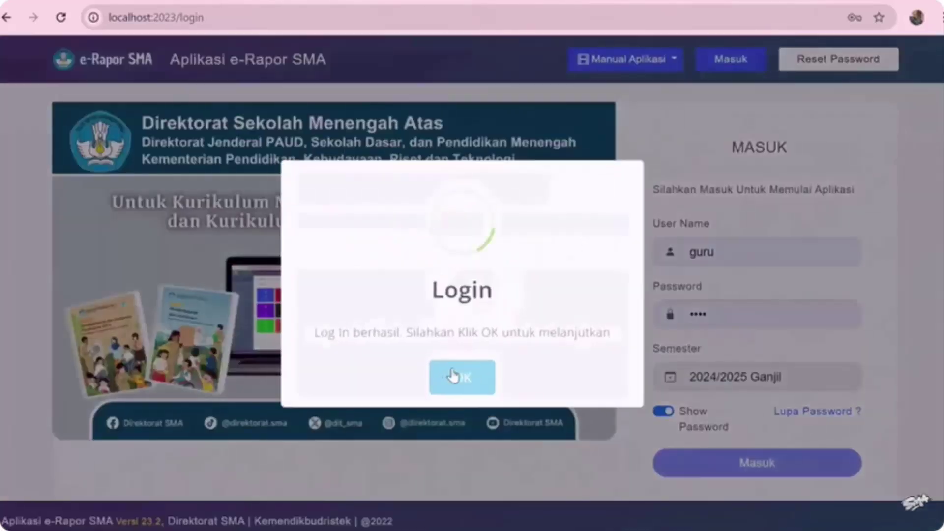
{"action": "left_click", "coordinate": [454, 376]}
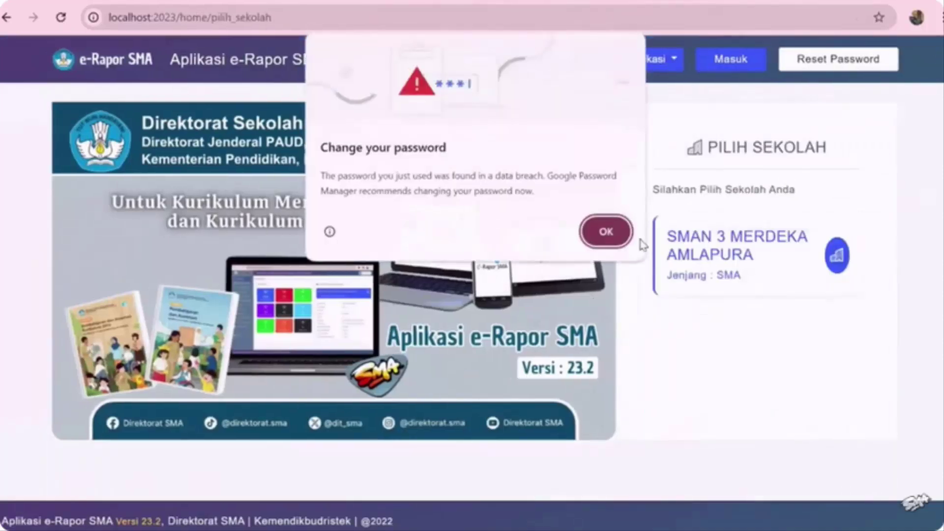
Step: Dismiss the browser's password warning, select the school SMAN 3 Merdeka Amlapura and look over the teacher's dashboard
{"action": "key", "text": "Escape"}
{"action": "left_click", "coordinate": [756, 265]}
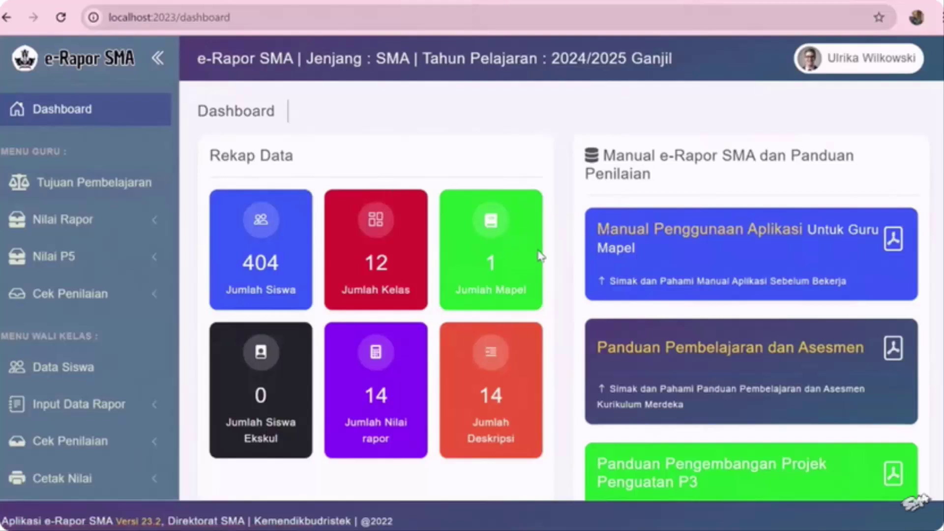
{"action": "scroll", "coordinate": [555, 268], "scroll_direction": "down", "scroll_amount": 3}
{"action": "scroll", "coordinate": [554, 269], "scroll_direction": "up", "scroll_amount": 3}
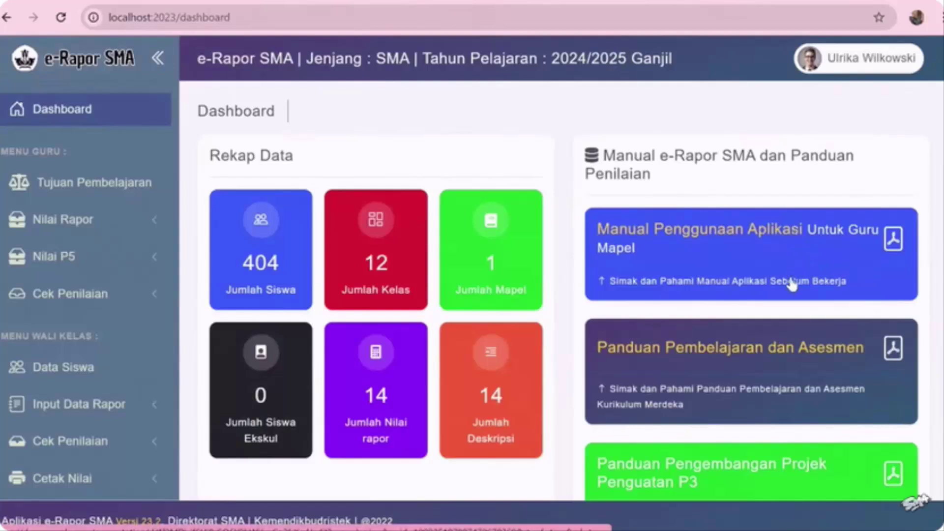
Step: Open the Panduan Pembelajaran dan Asesmen guide from the dashboard, skim its first pages and return to the dashboard
{"action": "scroll", "coordinate": [789, 280], "scroll_direction": "down", "scroll_amount": 1}
{"action": "scroll", "coordinate": [784, 263], "scroll_direction": "down", "scroll_amount": 3}
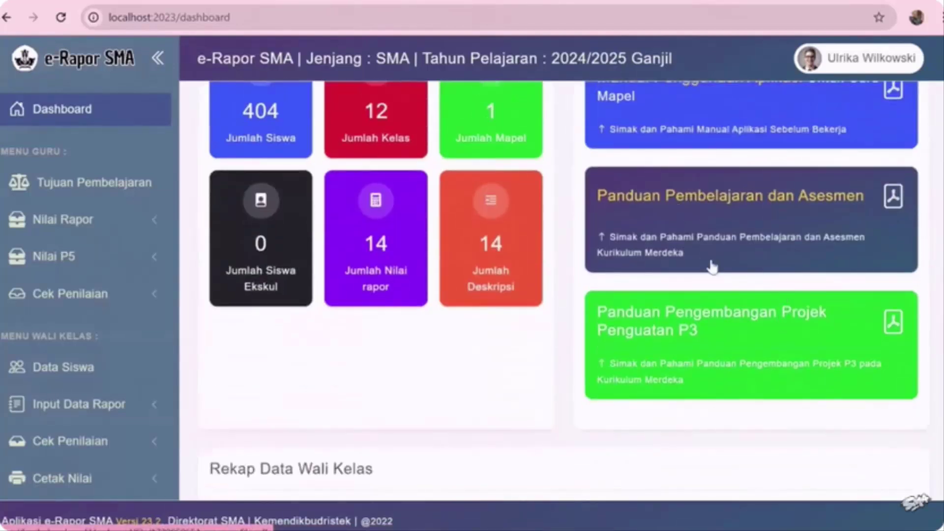
{"action": "left_click", "coordinate": [758, 239]}
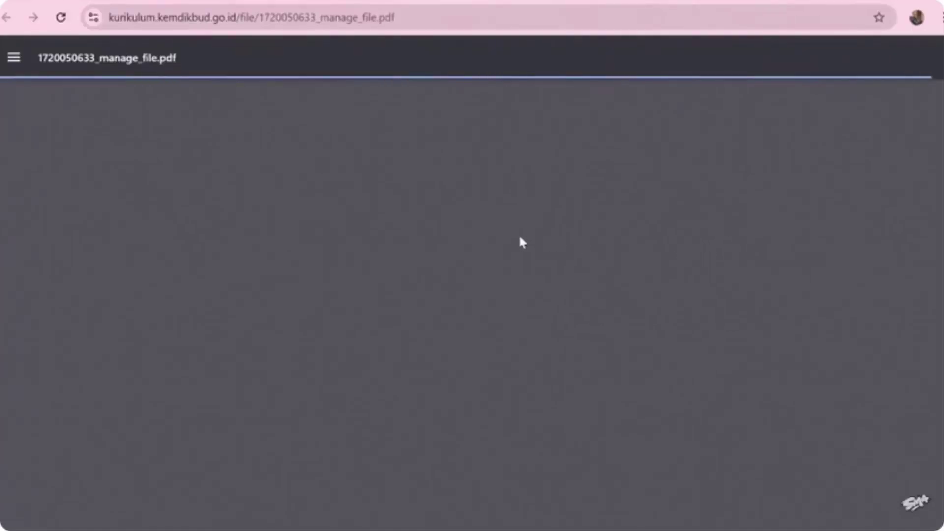
{"action": "scroll", "coordinate": [586, 270], "scroll_direction": "down", "scroll_amount": 3}
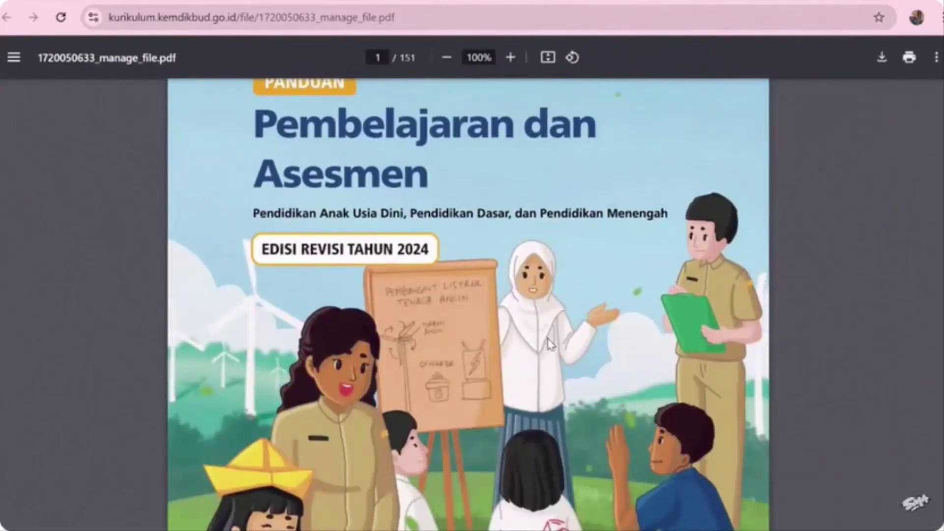
{"action": "scroll", "coordinate": [549, 342], "scroll_direction": "down", "scroll_amount": 10}
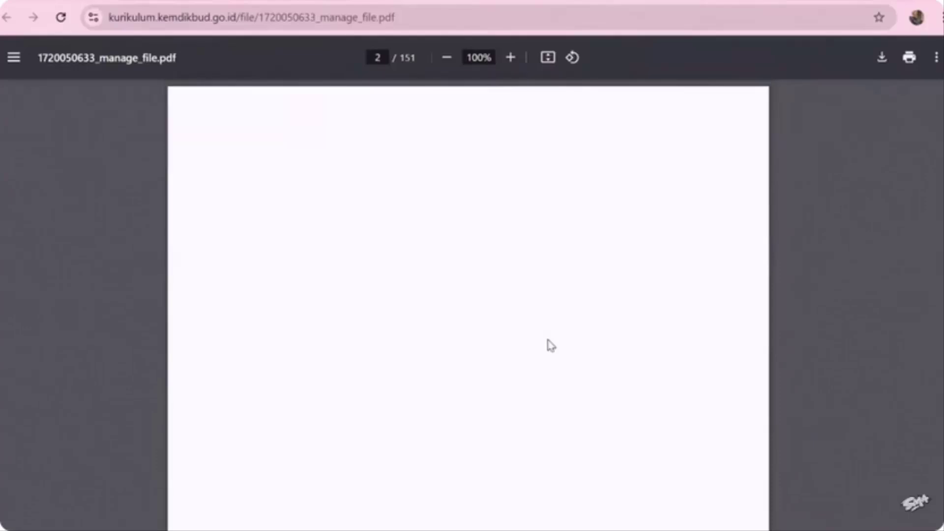
{"action": "scroll", "coordinate": [549, 344], "scroll_direction": "up", "scroll_amount": 11}
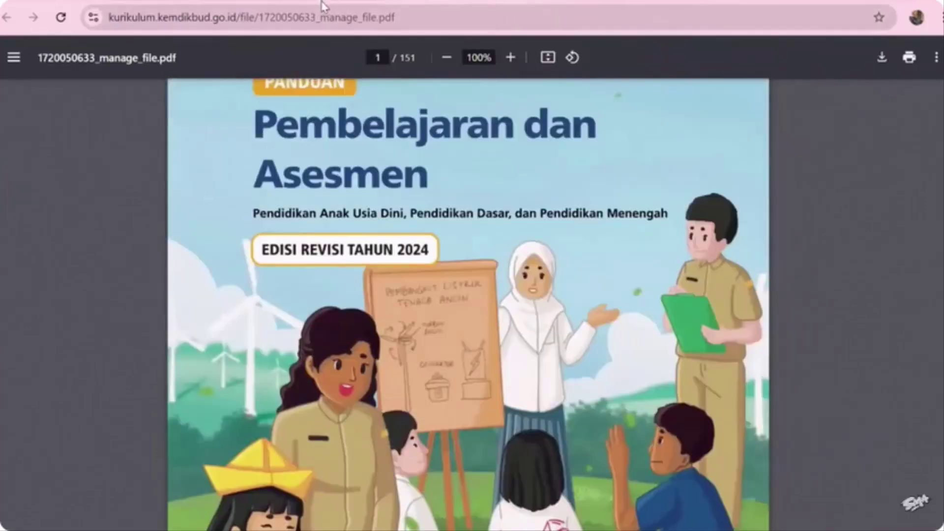
{"action": "left_click", "coordinate": [292, 3]}
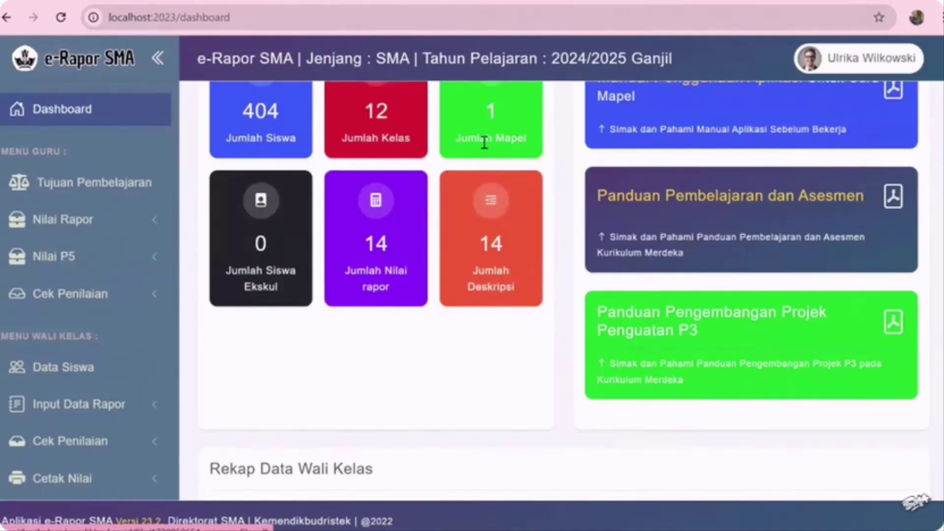
Step: Look over the rest of the teacher's dashboard and open the Tujuan Pembelajaran page
{"action": "scroll", "coordinate": [141, 255], "scroll_direction": "down", "scroll_amount": 2}
{"action": "scroll", "coordinate": [142, 256], "scroll_direction": "up", "scroll_amount": 2}
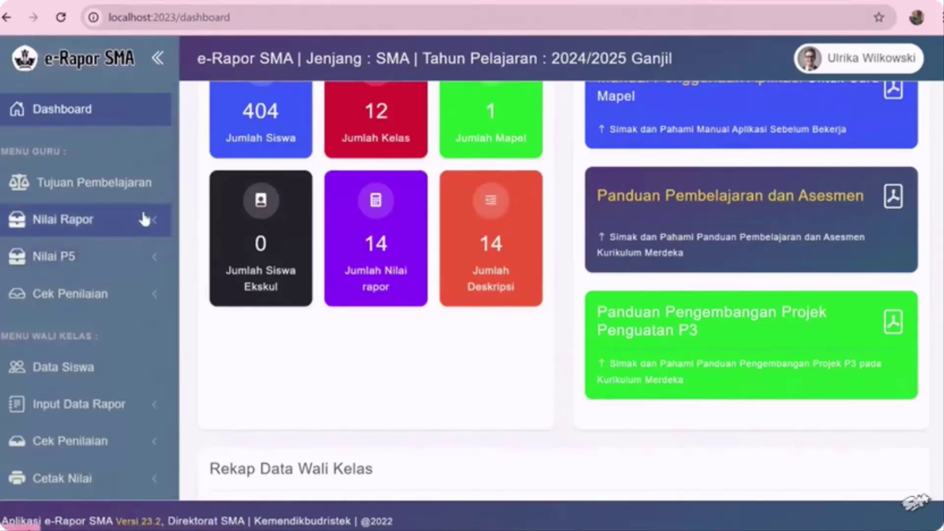
{"action": "scroll", "coordinate": [526, 404], "scroll_direction": "up", "scroll_amount": 3}
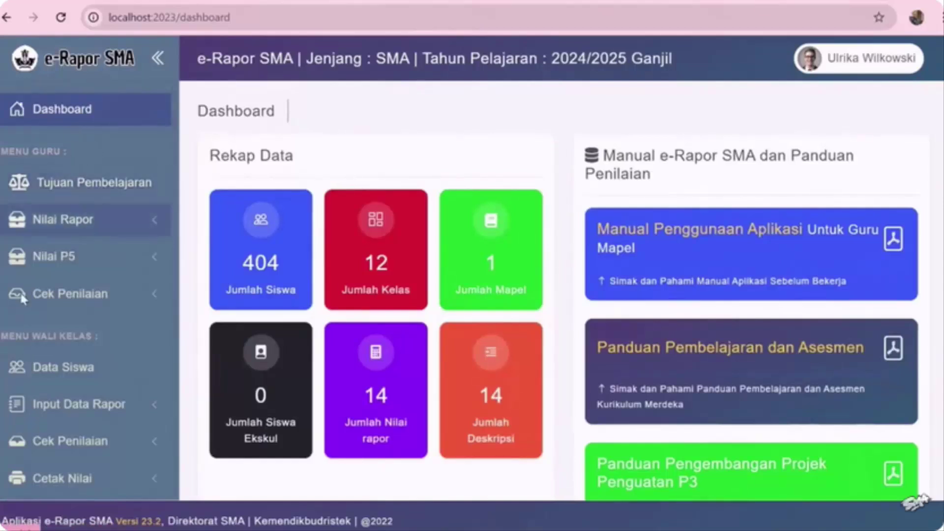
{"action": "left_click", "coordinate": [73, 192]}
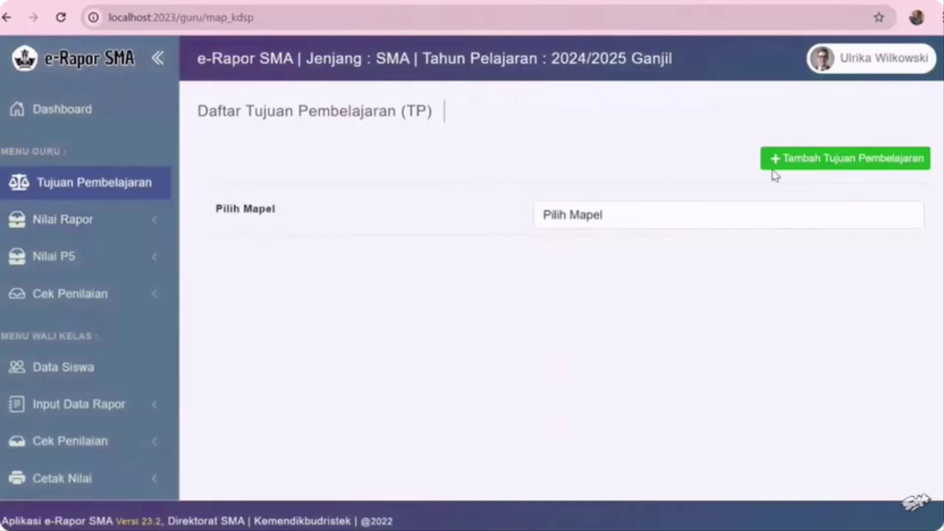
{"action": "left_click", "coordinate": [798, 162]}
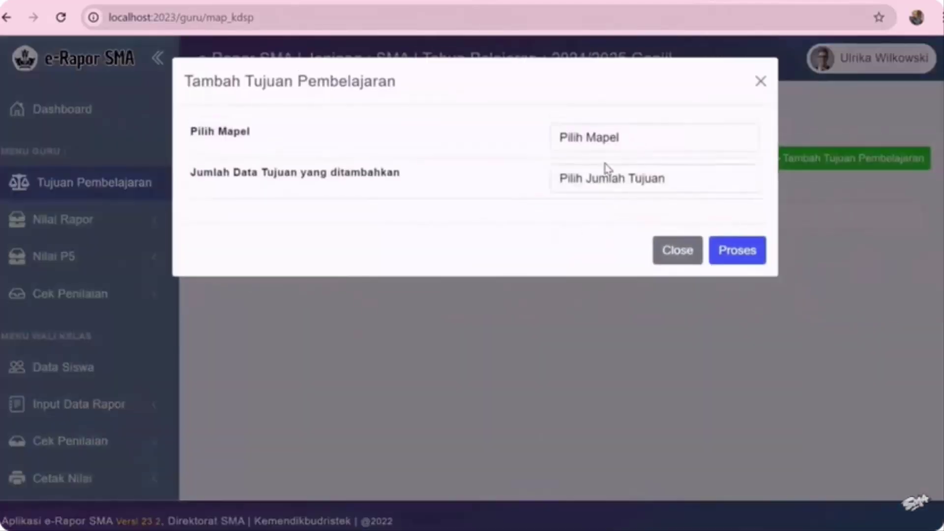
{"action": "left_click", "coordinate": [606, 145]}
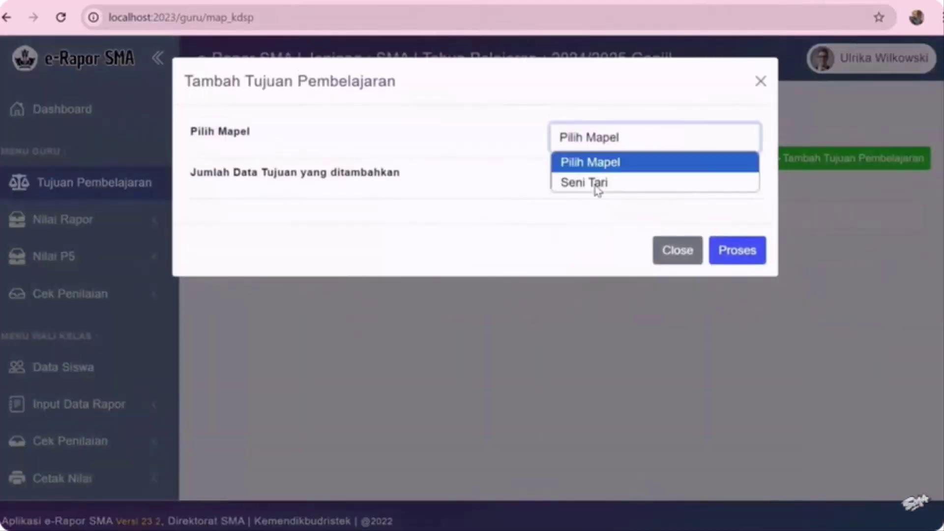
{"action": "left_click", "coordinate": [573, 183]}
{"action": "left_click", "coordinate": [576, 183]}
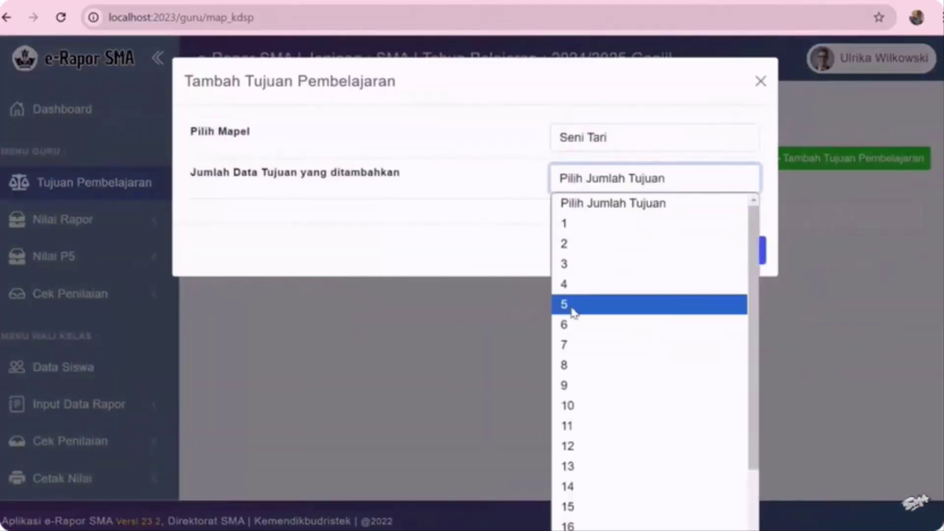
{"action": "scroll", "coordinate": [576, 369], "scroll_direction": "down", "scroll_amount": 2}
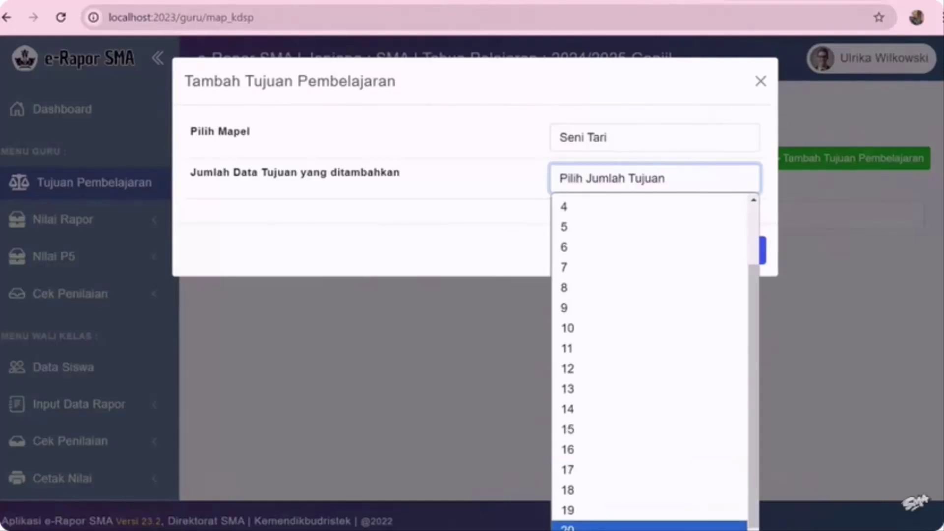
{"action": "left_click", "coordinate": [592, 521]}
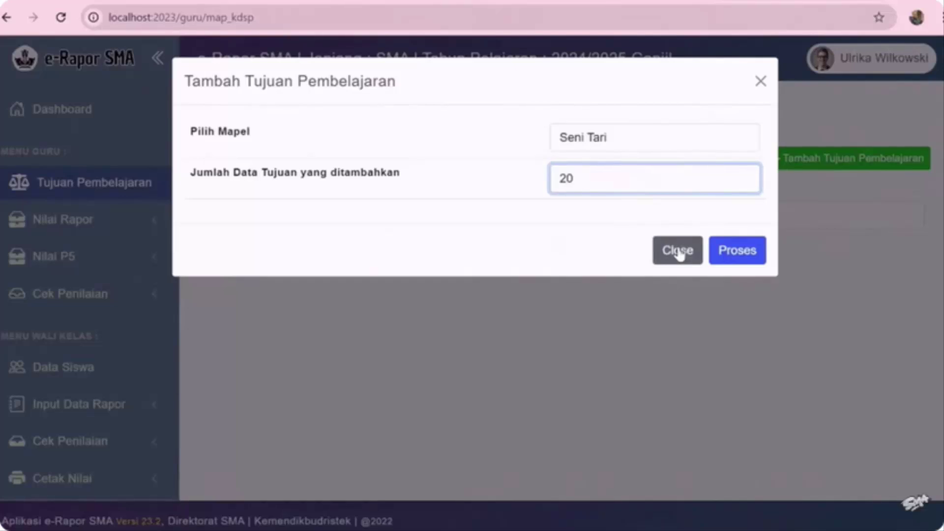
{"action": "left_click", "coordinate": [613, 183]}
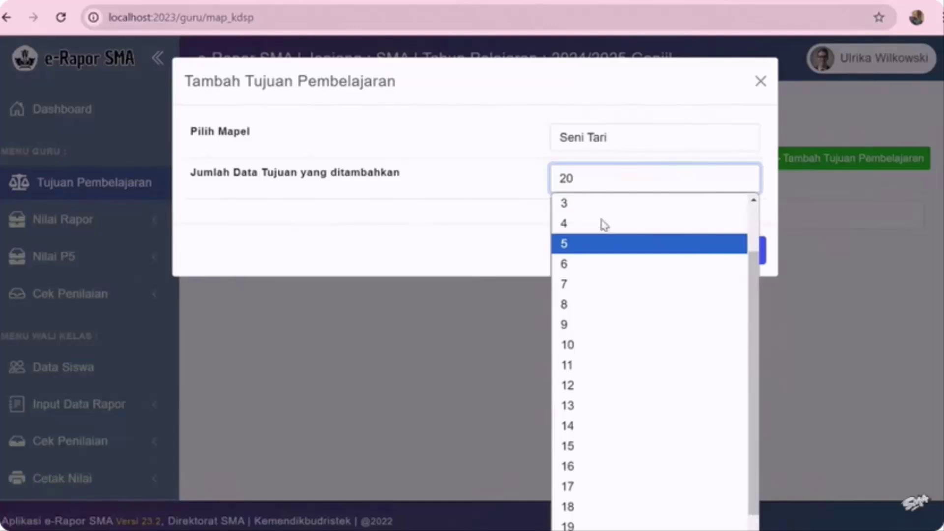
{"action": "key", "text": "Escape"}
{"action": "left_click", "coordinate": [655, 258]}
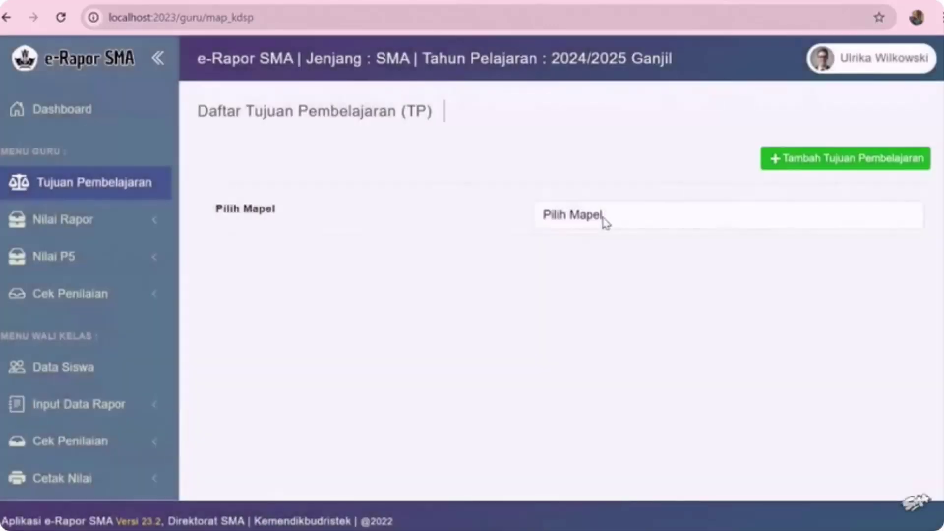
Step: Display the Tujuan Pembelajaran list for Seni Tari and examine the wording of the first learning objective
{"action": "left_click", "coordinate": [624, 215]}
{"action": "left_click", "coordinate": [596, 264]}
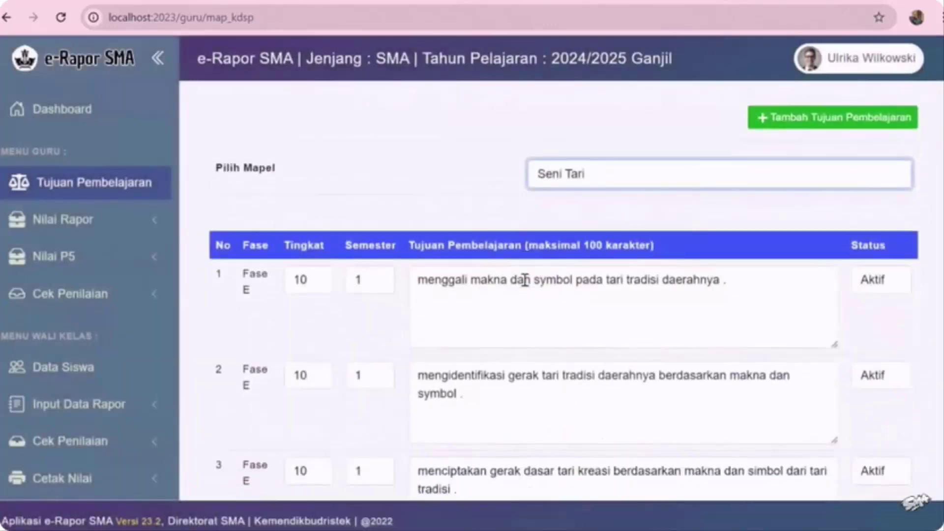
{"action": "scroll", "coordinate": [525, 281], "scroll_direction": "down", "scroll_amount": 3}
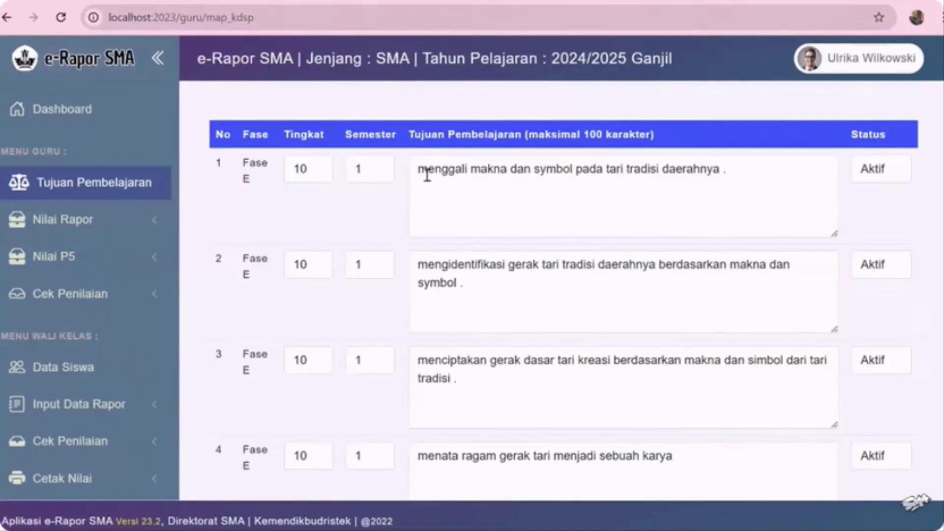
{"action": "scroll", "coordinate": [505, 204], "scroll_direction": "up", "scroll_amount": 2}
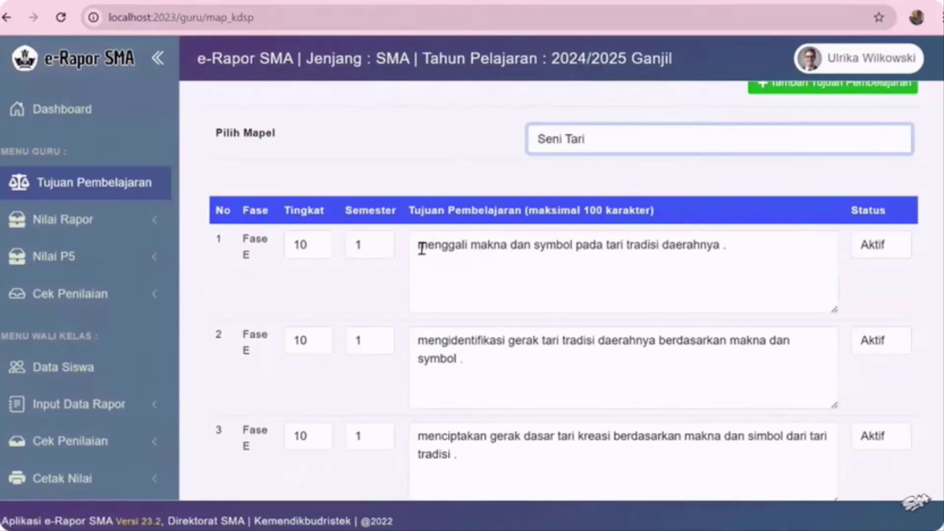
{"action": "left_click_drag", "start_coordinate": [418, 245], "coordinate": [426, 245]}
{"action": "left_click_drag", "start_coordinate": [487, 251], "coordinate": [723, 258]}
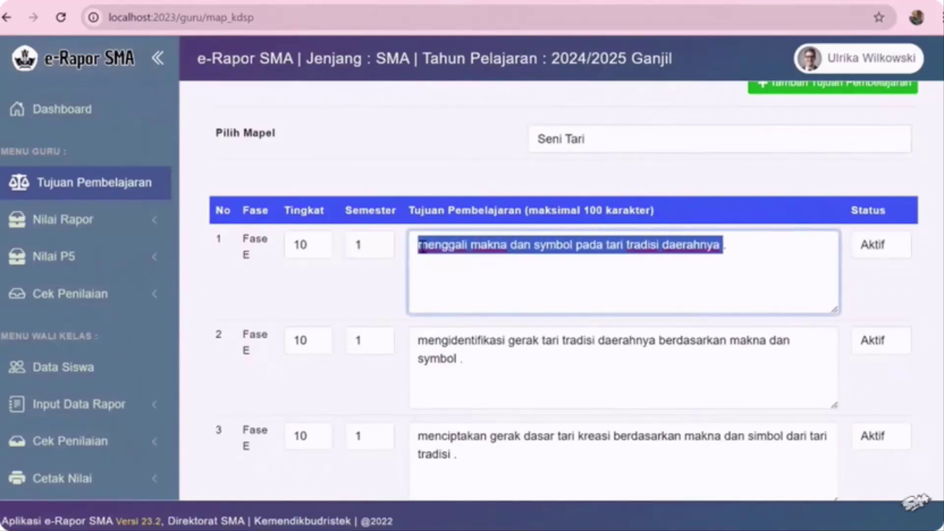
{"action": "left_click", "coordinate": [421, 246]}
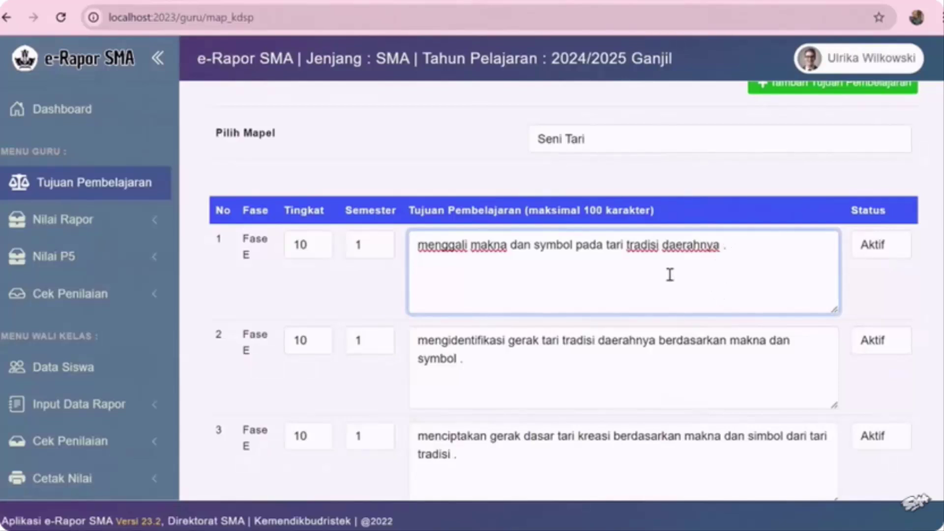
Step: Read through all Seni Tari learning objectives and check the Tingkat, Semester and Status of each one
{"action": "scroll", "coordinate": [459, 336], "scroll_direction": "down", "scroll_amount": 5}
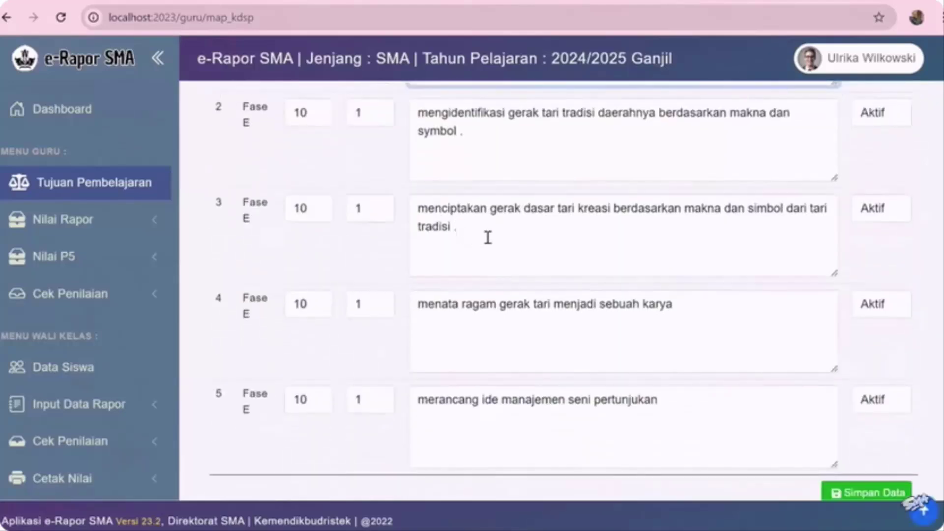
{"action": "scroll", "coordinate": [487, 237], "scroll_direction": "down", "scroll_amount": 1}
{"action": "scroll", "coordinate": [488, 239], "scroll_direction": "up", "scroll_amount": 6}
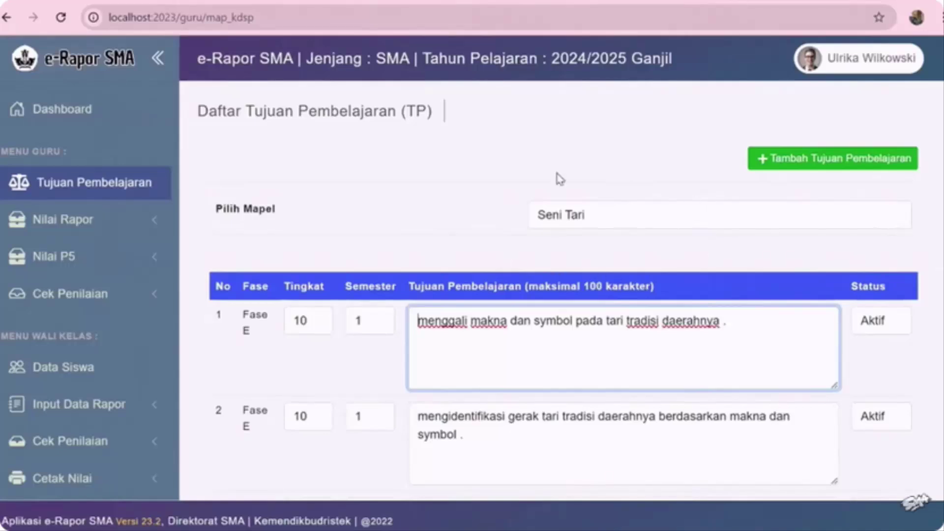
{"action": "scroll", "coordinate": [386, 310], "scroll_direction": "down", "scroll_amount": 5}
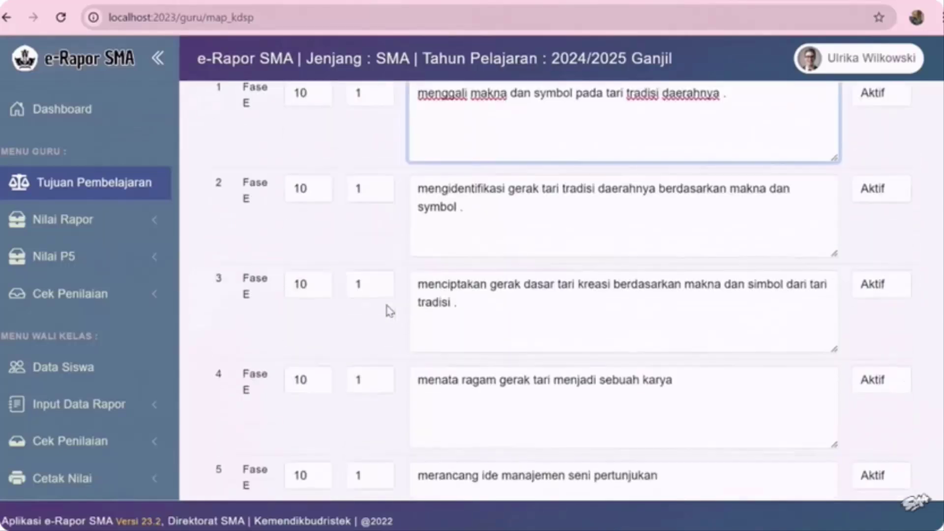
{"action": "scroll", "coordinate": [386, 295], "scroll_direction": "up", "scroll_amount": 3}
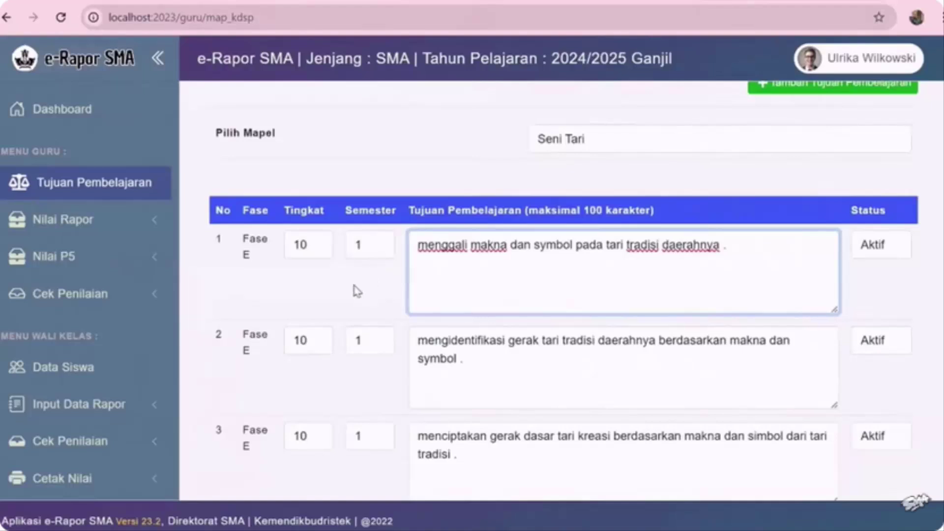
{"action": "scroll", "coordinate": [317, 319], "scroll_direction": "down", "scroll_amount": 5}
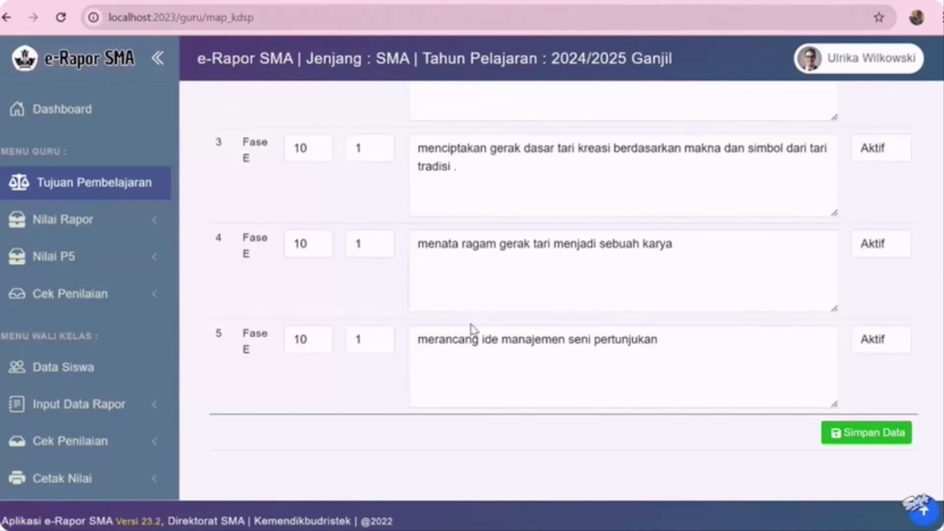
{"action": "scroll", "coordinate": [390, 267], "scroll_direction": "up", "scroll_amount": 10}
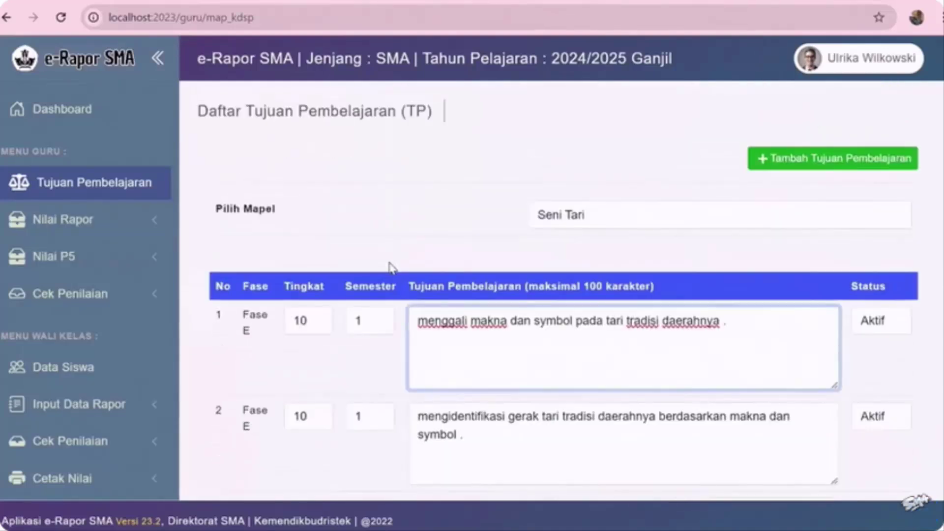
{"action": "left_click", "coordinate": [388, 170]}
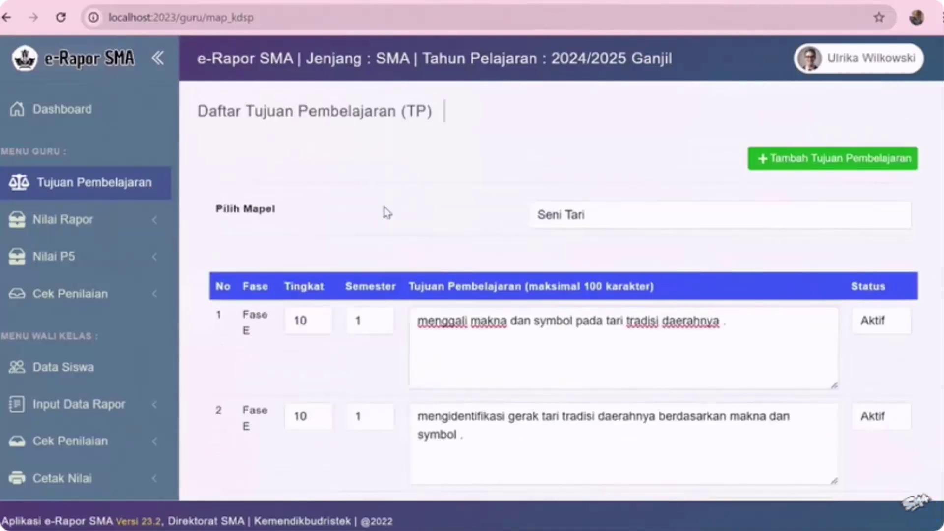
Step: Open Input Nilai Rapor for class X 4, Seni Tari, Semester 1, and look over the grade and achievement table
{"action": "left_click", "coordinate": [129, 227]}
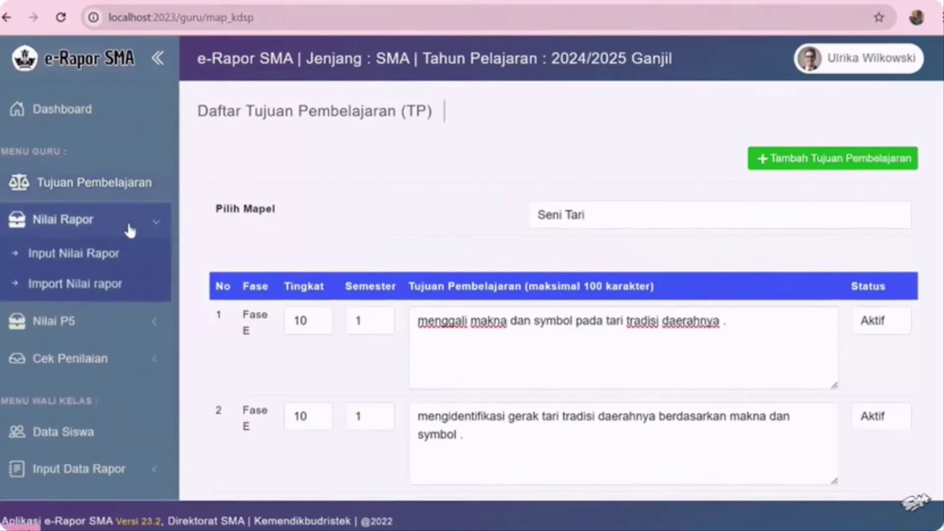
{"action": "left_click", "coordinate": [100, 254]}
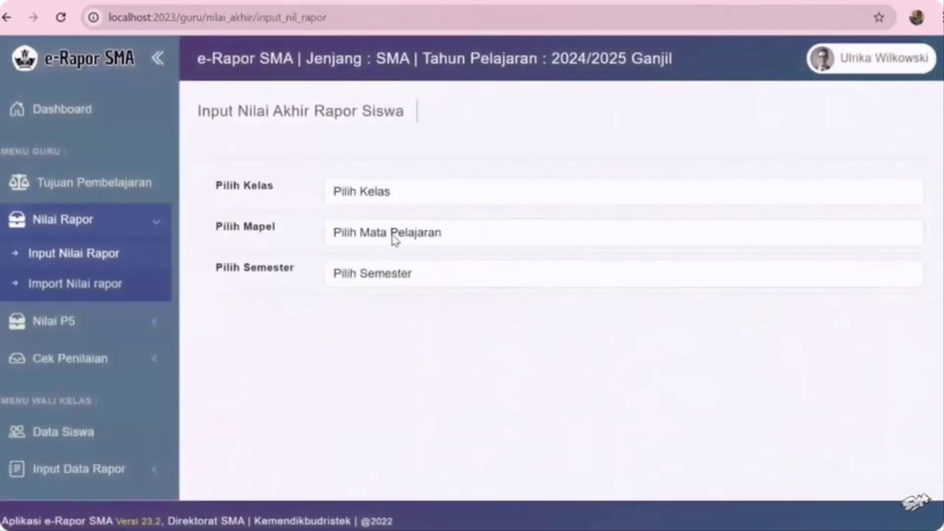
{"action": "left_click", "coordinate": [386, 192]}
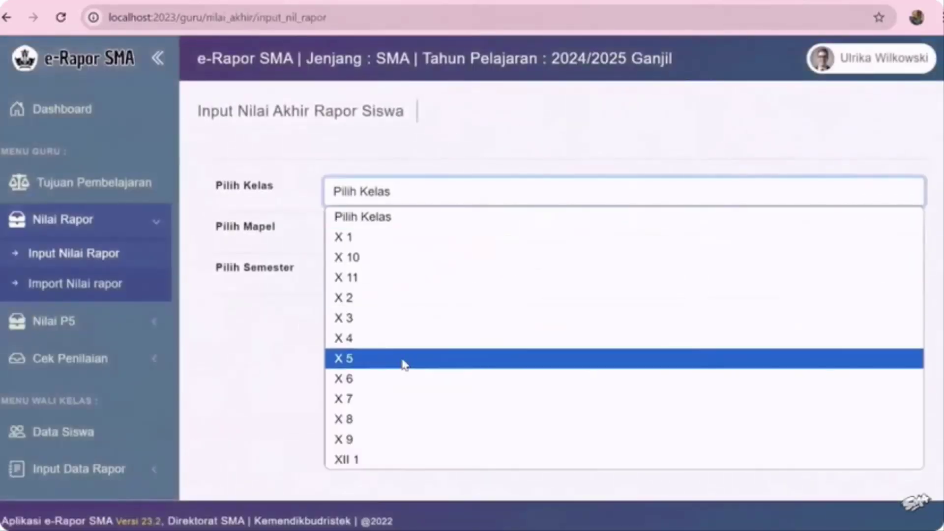
{"action": "left_click", "coordinate": [371, 339]}
{"action": "left_click", "coordinate": [393, 244]}
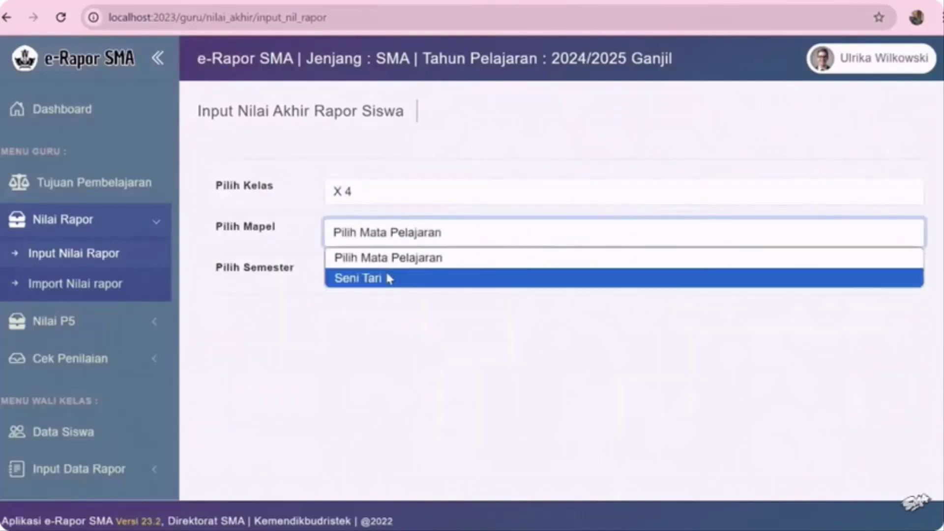
{"action": "left_click", "coordinate": [390, 276]}
{"action": "left_click", "coordinate": [390, 279]}
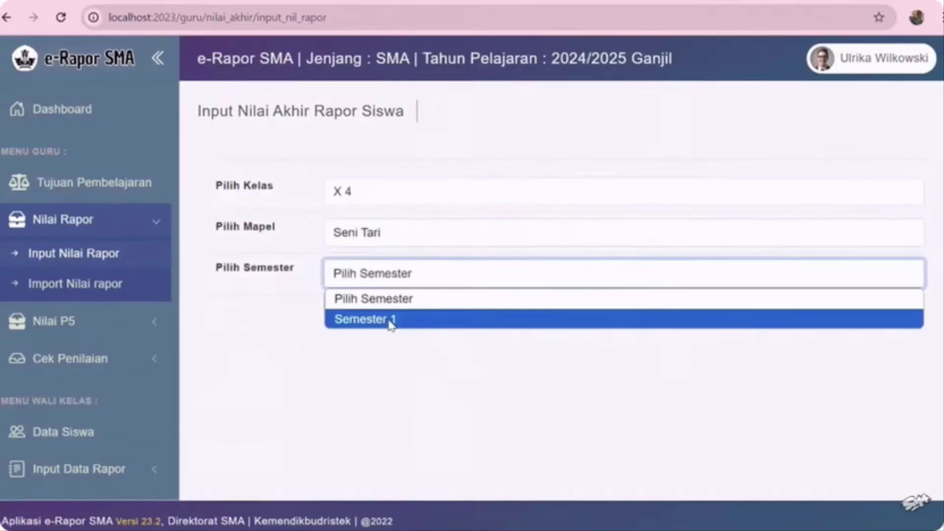
{"action": "left_click", "coordinate": [390, 321]}
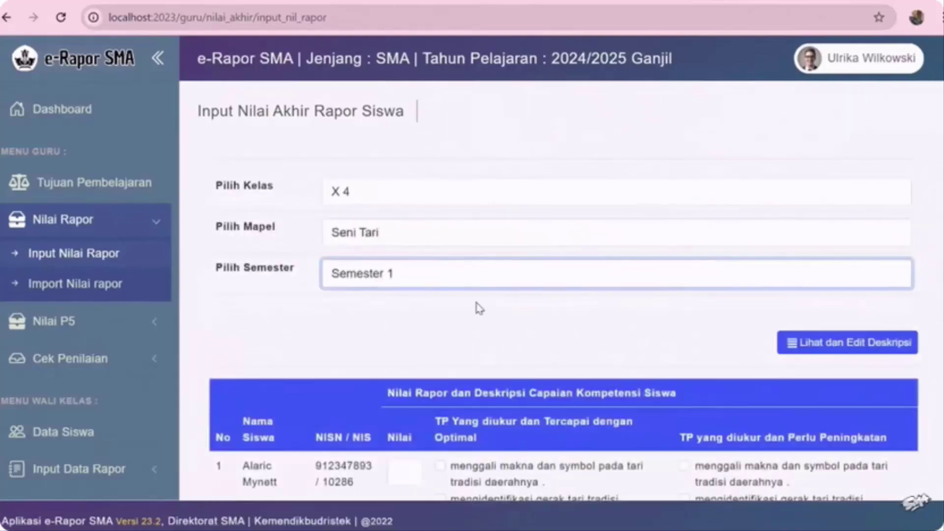
{"action": "scroll", "coordinate": [476, 307], "scroll_direction": "down", "scroll_amount": 5}
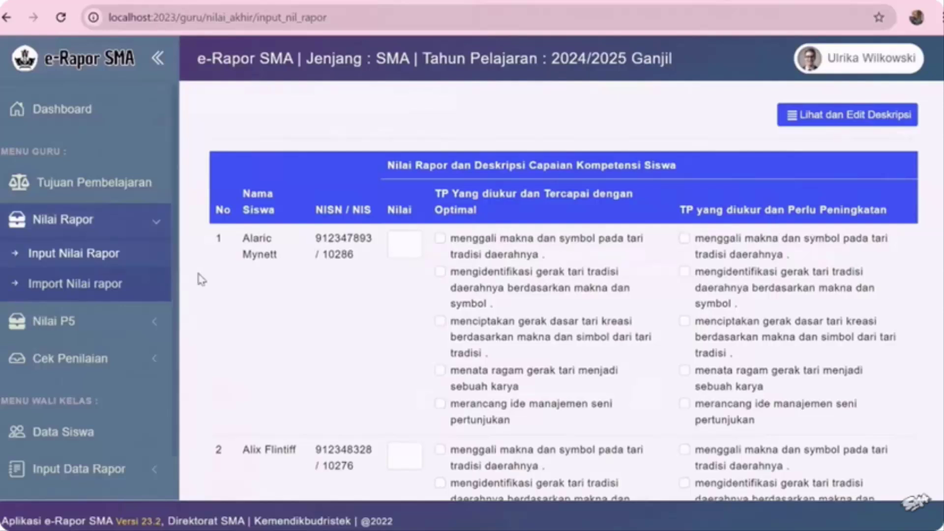
Step: Enter a report grade of 80 for the first student in the list
{"action": "left_click", "coordinate": [401, 236]}
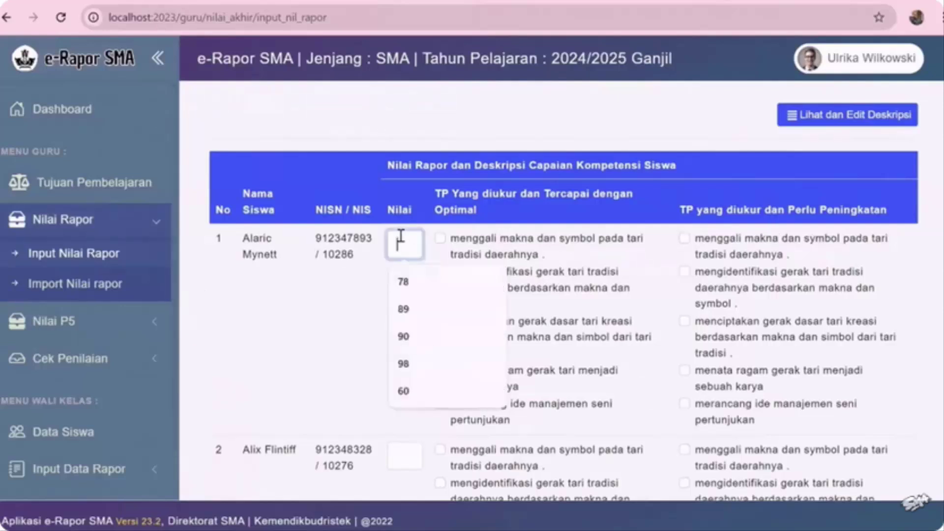
{"action": "type", "text": "7"}
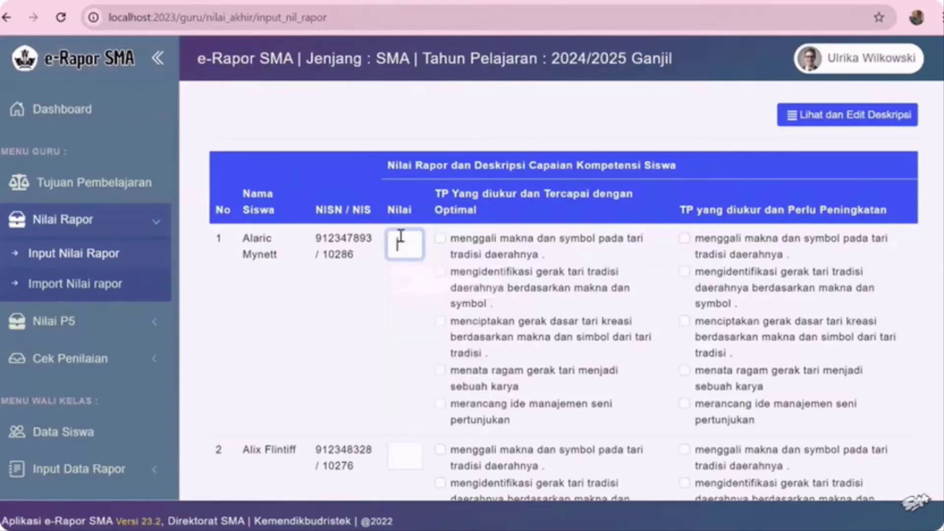
{"action": "key", "text": "BackSpace"}
{"action": "type", "text": "80"}
{"action": "scroll", "coordinate": [542, 436], "scroll_direction": "down", "scroll_amount": 2}
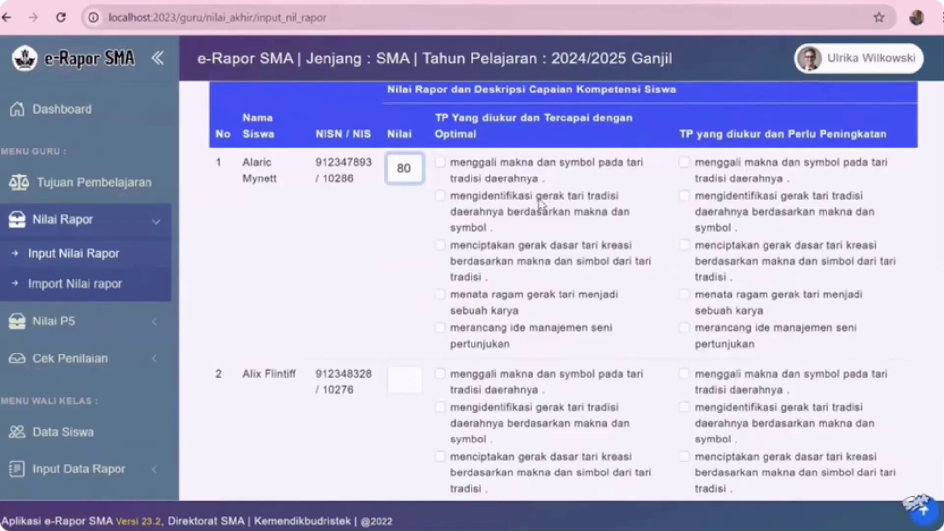
{"action": "scroll", "coordinate": [540, 202], "scroll_direction": "up", "scroll_amount": 2}
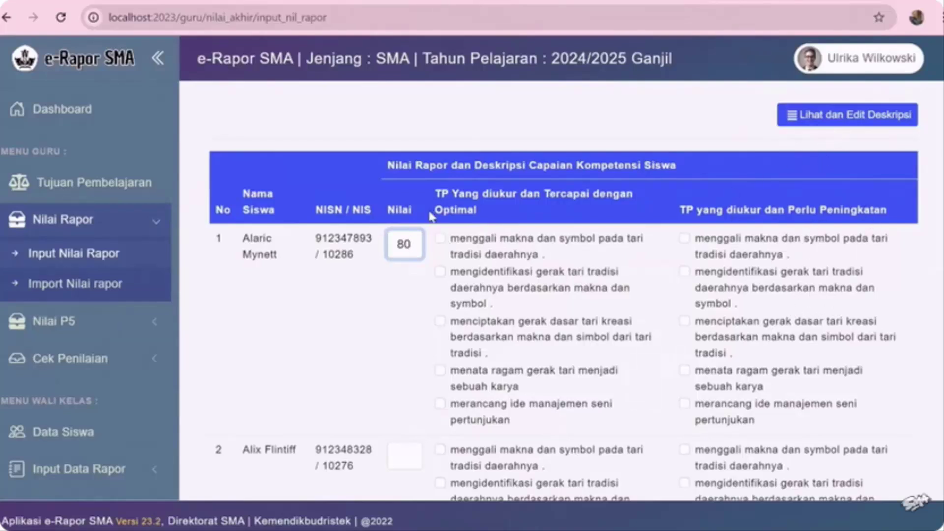
Step: For the first student, mark the first two learning objectives as optimally achieved and the last two as needing improvement
{"action": "left_click", "coordinate": [440, 239]}
{"action": "left_click", "coordinate": [440, 272]}
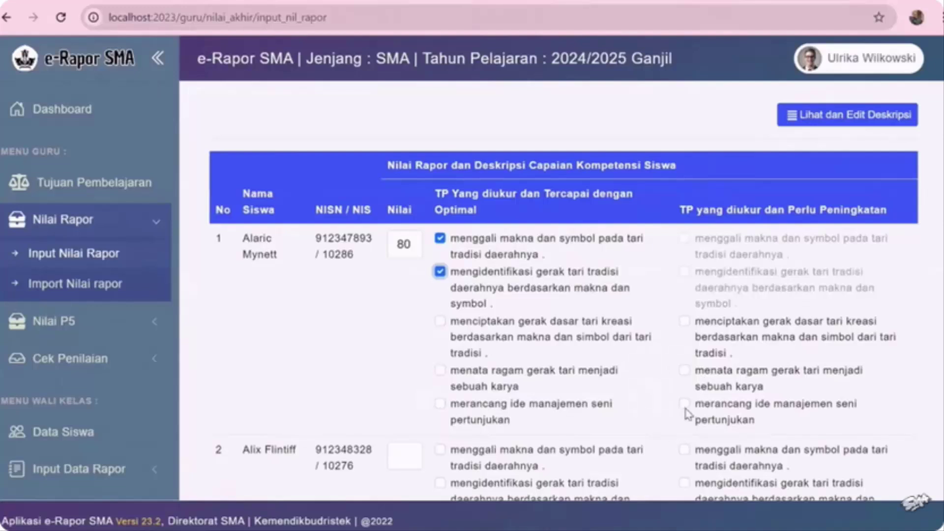
{"action": "left_click", "coordinate": [685, 405]}
{"action": "left_click", "coordinate": [685, 370]}
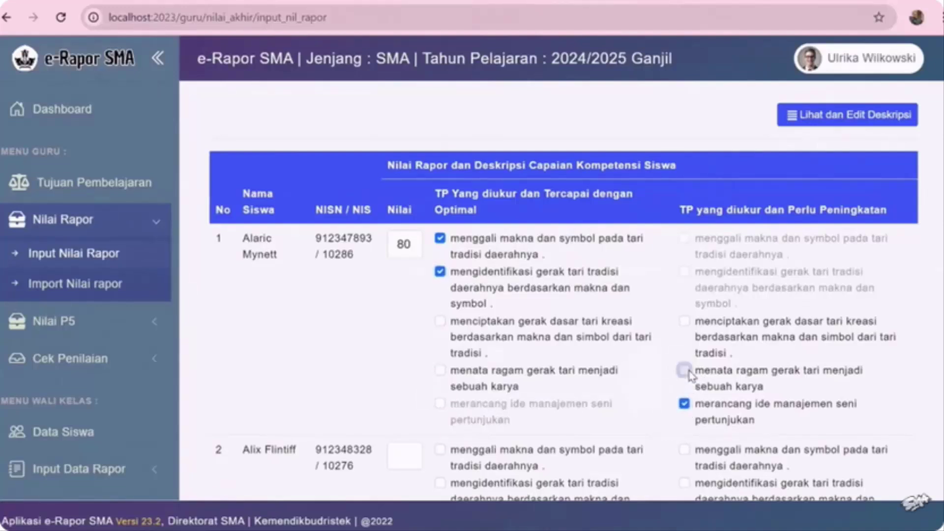
Step: Enter a grade of 89 for the second student and mark the first and third learning objectives as optimally achieved
{"action": "scroll", "coordinate": [468, 371], "scroll_direction": "down", "scroll_amount": 3}
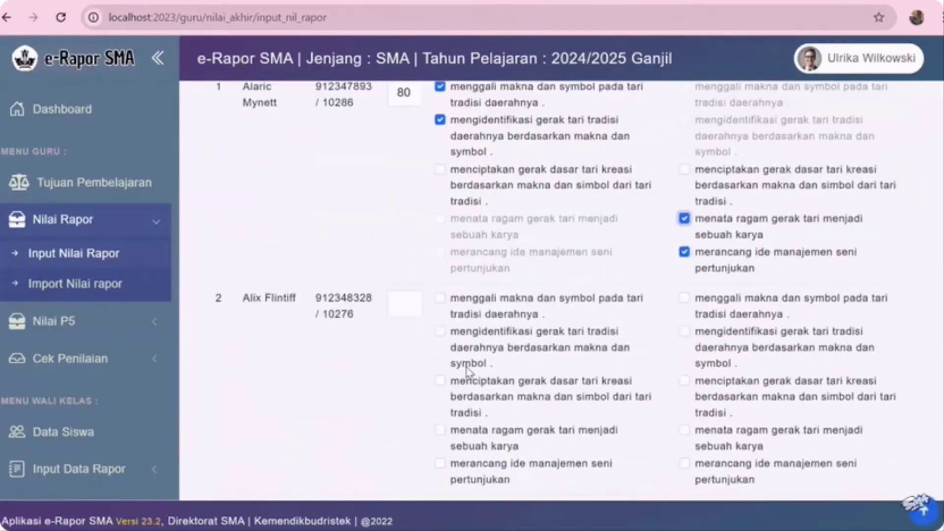
{"action": "left_click", "coordinate": [405, 303]}
{"action": "type", "text": "80"}
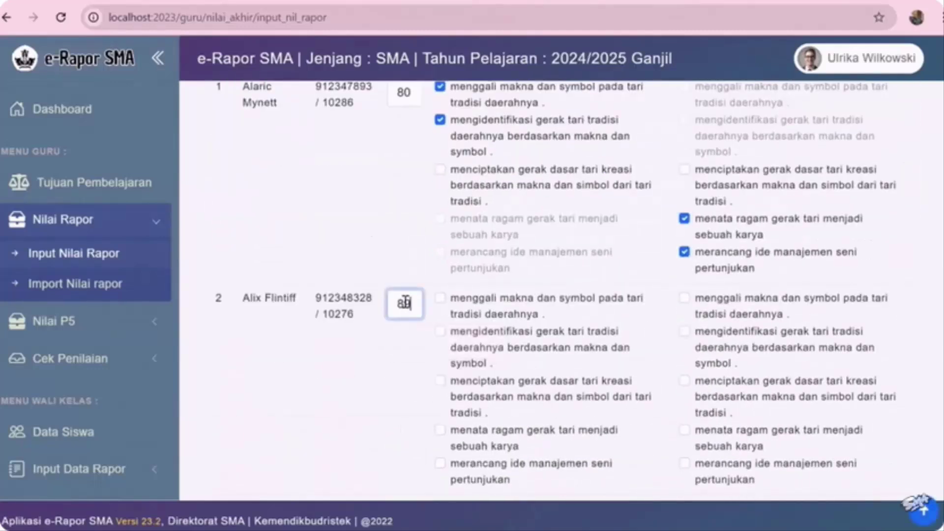
{"action": "left_click", "coordinate": [440, 298]}
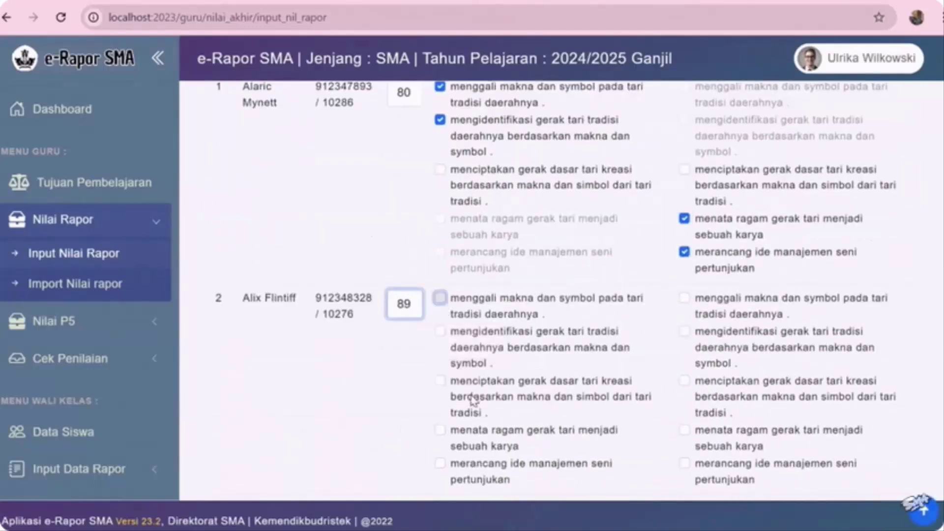
{"action": "left_click", "coordinate": [444, 384]}
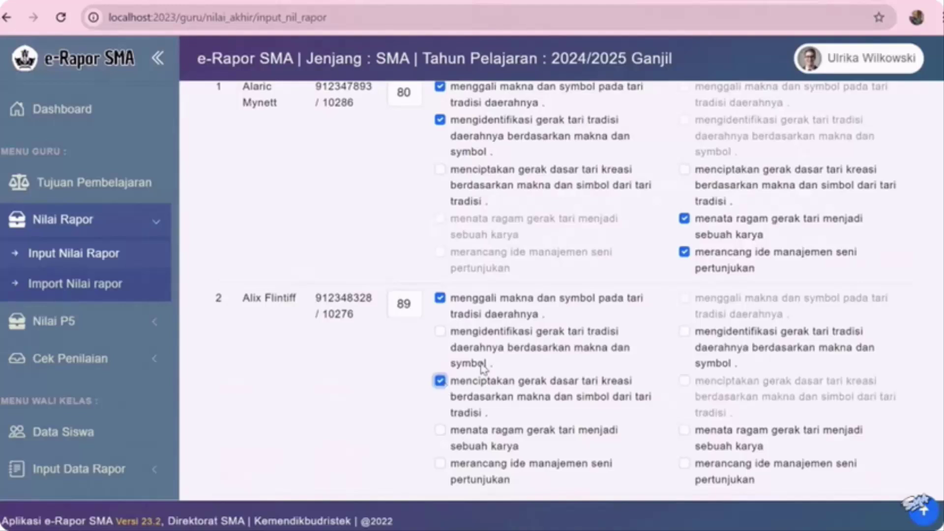
Step: Change the second student's grade to 90
{"action": "double_click", "coordinate": [416, 308]}
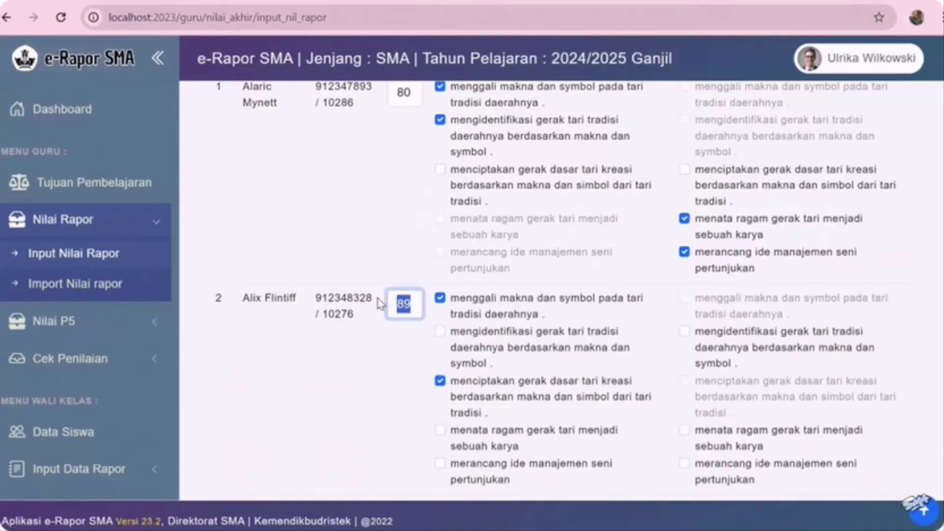
{"action": "type", "text": "90"}
{"action": "left_click", "coordinate": [402, 341]}
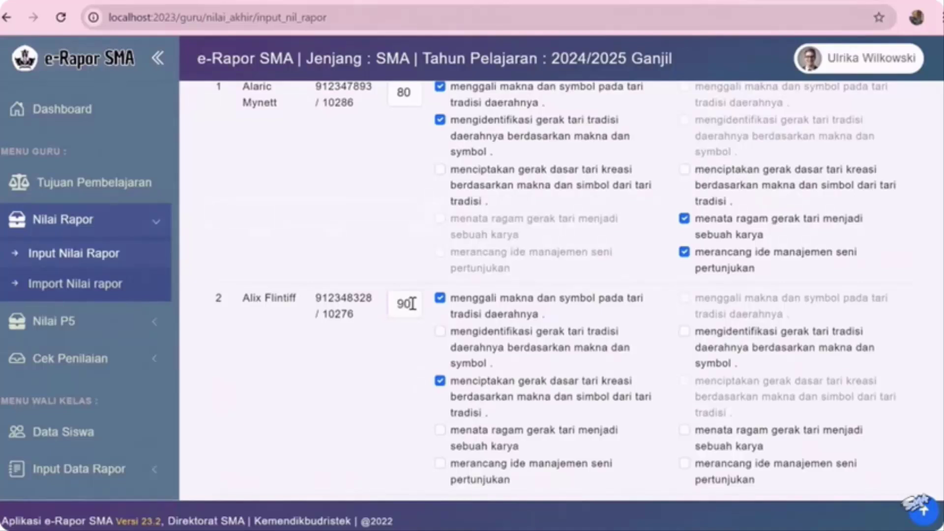
{"action": "left_click_drag", "start_coordinate": [412, 304], "coordinate": [388, 297]}
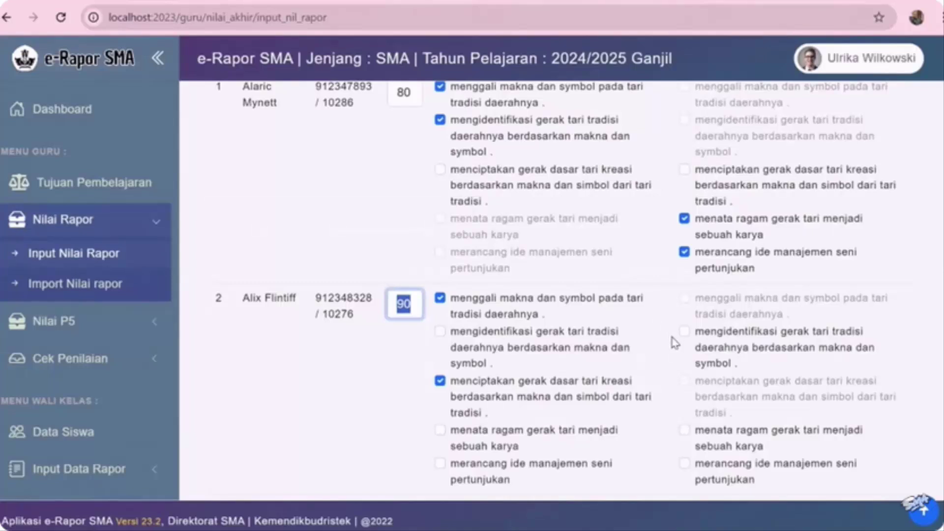
{"action": "left_click", "coordinate": [649, 289]}
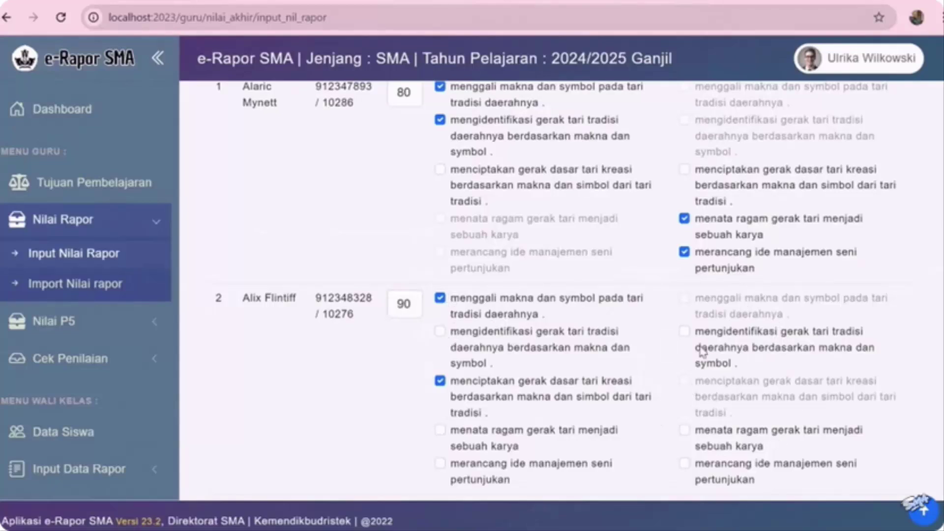
Step: Mark the second and fourth learning objectives as needing improvement for the second student
{"action": "left_click", "coordinate": [685, 332]}
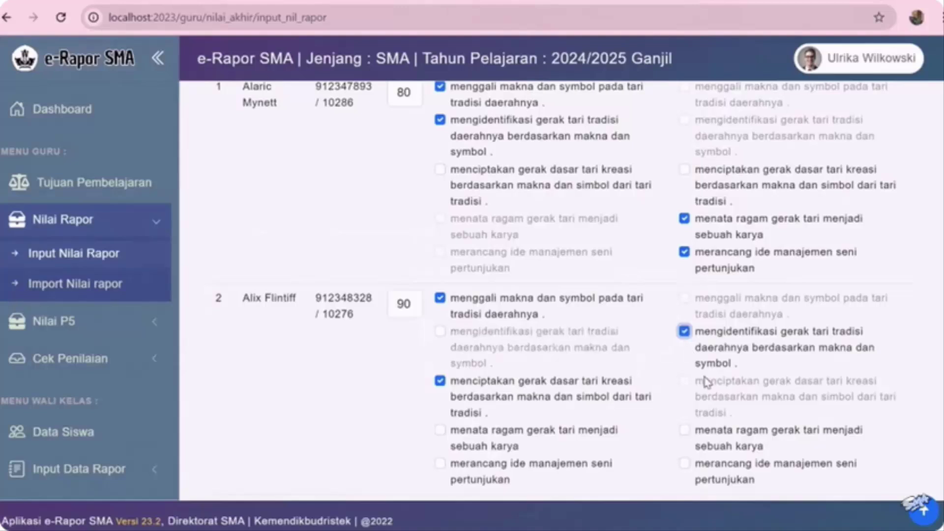
{"action": "scroll", "coordinate": [707, 382], "scroll_direction": "down", "scroll_amount": 2}
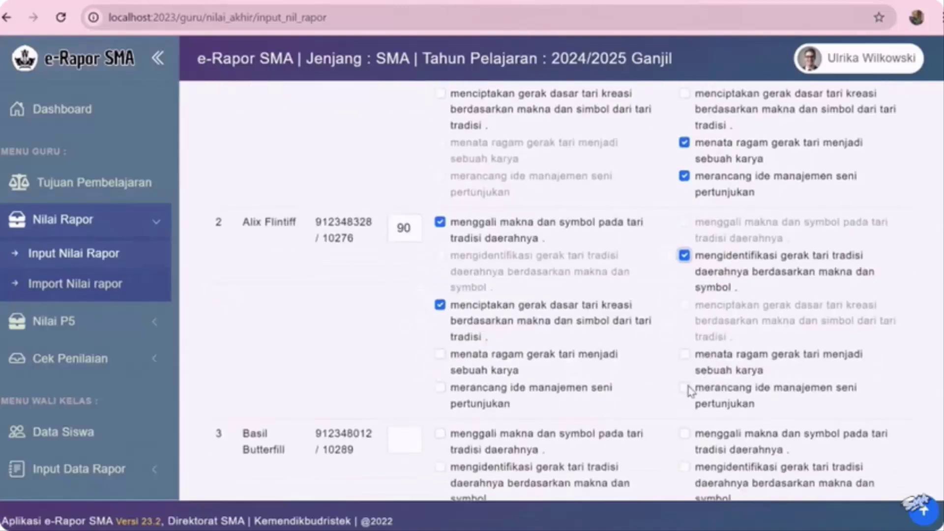
{"action": "left_click", "coordinate": [685, 354]}
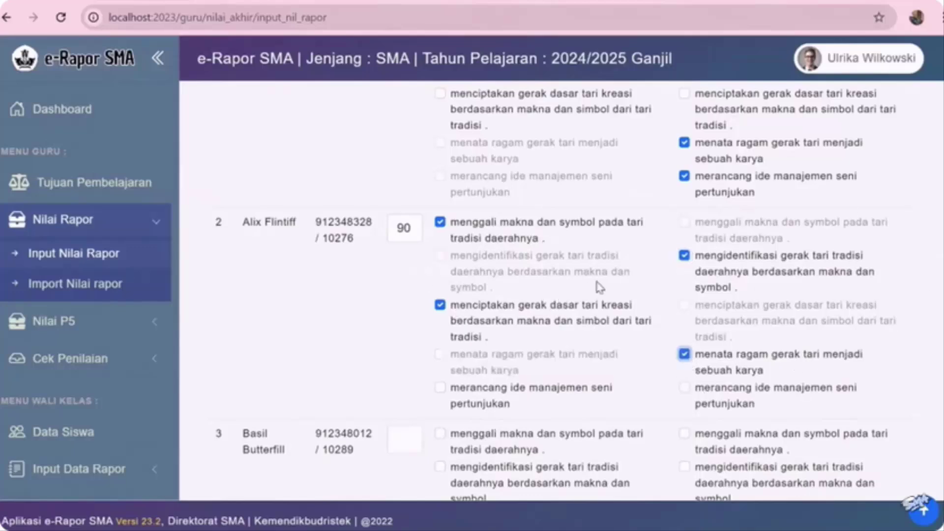
Step: Save the grade data entered for the class
{"action": "scroll", "coordinate": [599, 288], "scroll_direction": "up", "scroll_amount": 2}
{"action": "scroll", "coordinate": [599, 288], "scroll_direction": "up", "scroll_amount": 2}
{"action": "scroll", "coordinate": [600, 290], "scroll_direction": "down", "scroll_amount": 20}
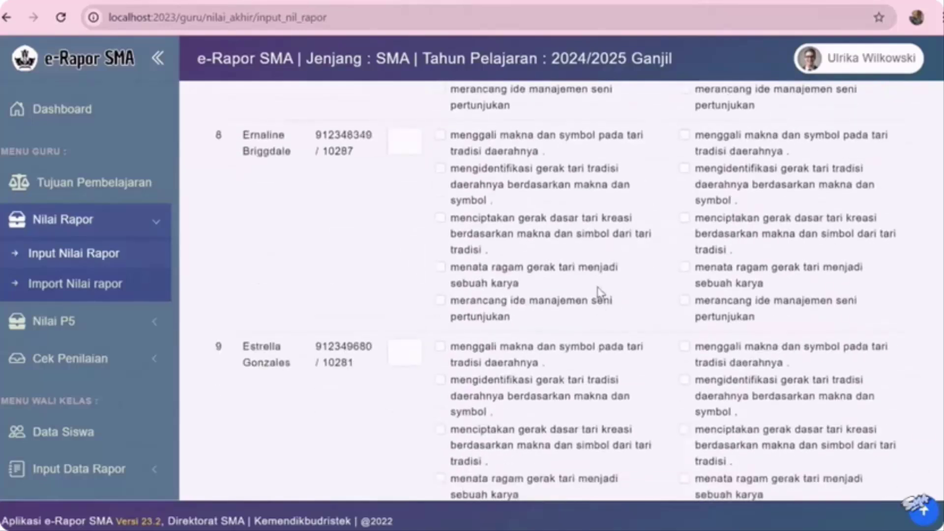
{"action": "scroll", "coordinate": [600, 293], "scroll_direction": "down", "scroll_amount": 20}
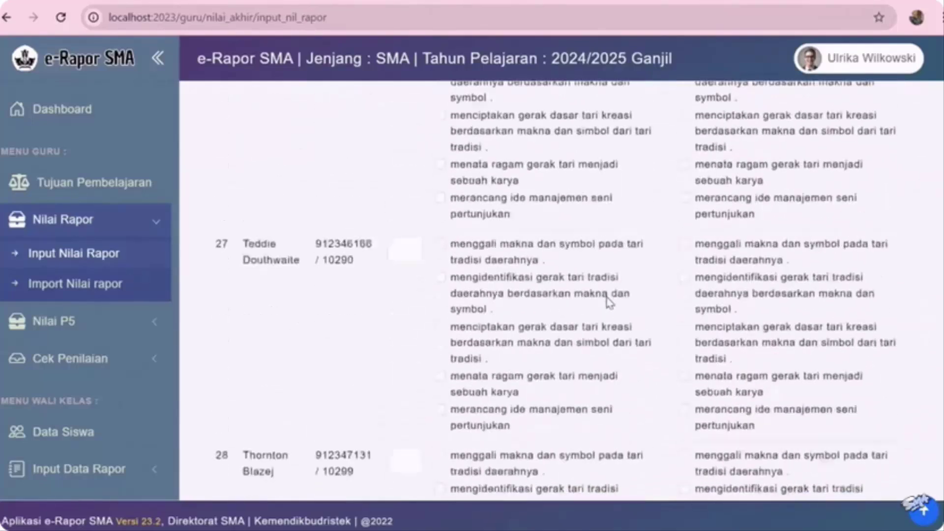
{"action": "scroll", "coordinate": [609, 304], "scroll_direction": "down", "scroll_amount": 10}
{"action": "left_click", "coordinate": [855, 432]}
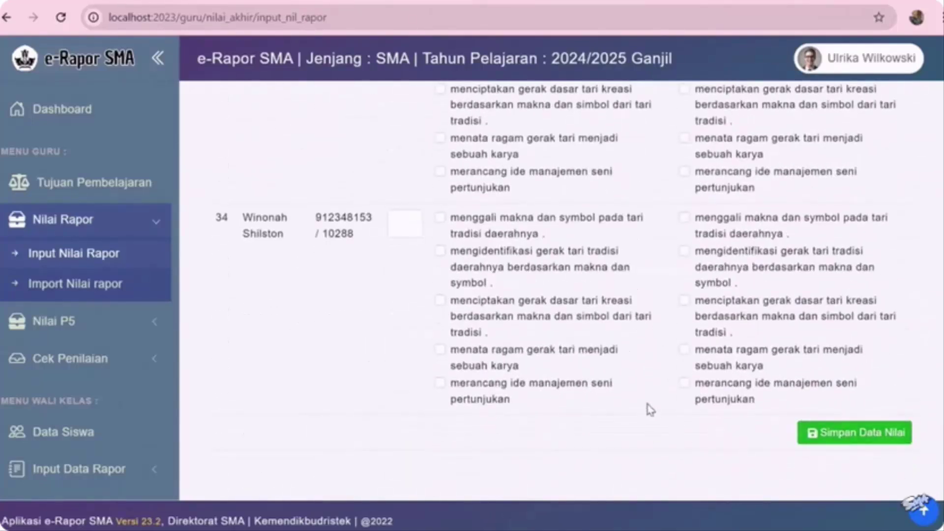
Step: Check the saved entries of the first two students and switch the table to the achievement description view
{"action": "scroll", "coordinate": [666, 390], "scroll_direction": "up", "scroll_amount": 20}
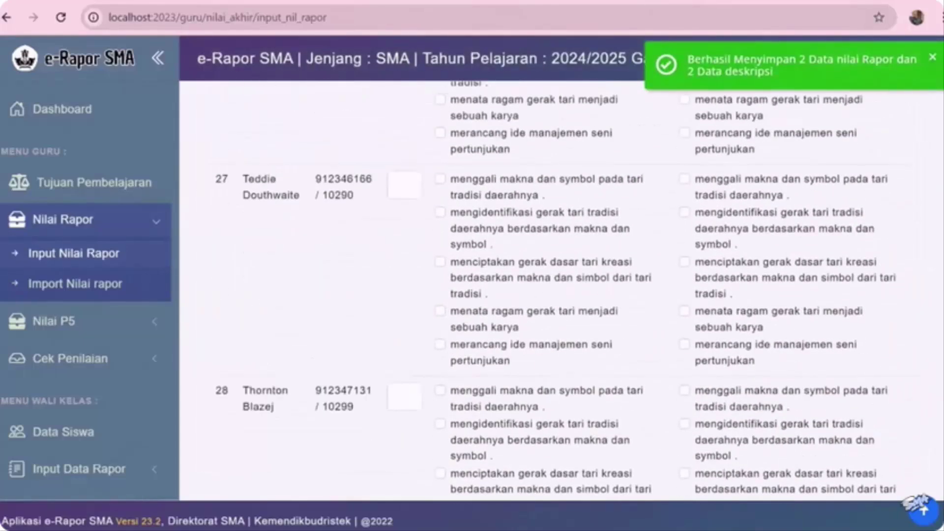
{"action": "scroll", "coordinate": [560, 295], "scroll_direction": "up", "scroll_amount": 20}
{"action": "scroll", "coordinate": [560, 295], "scroll_direction": "down", "scroll_amount": 8}
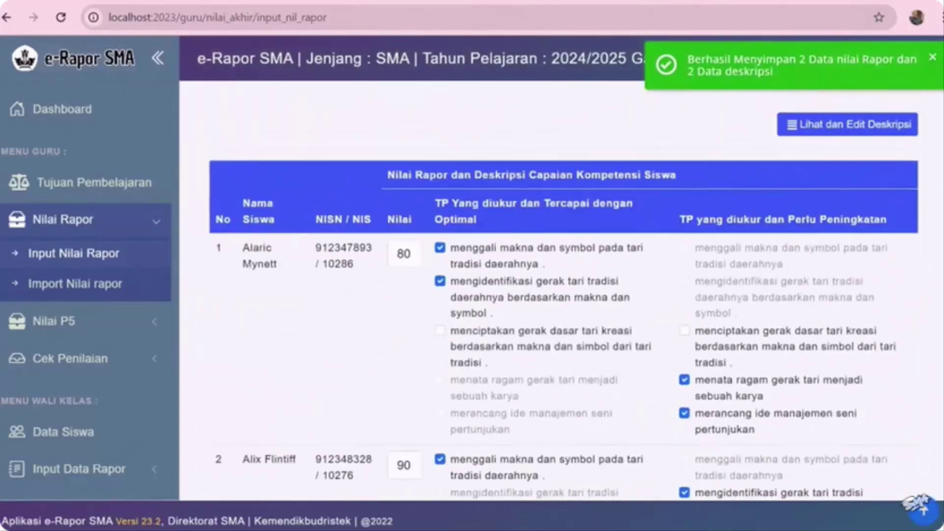
{"action": "scroll", "coordinate": [831, 197], "scroll_direction": "up", "scroll_amount": 5}
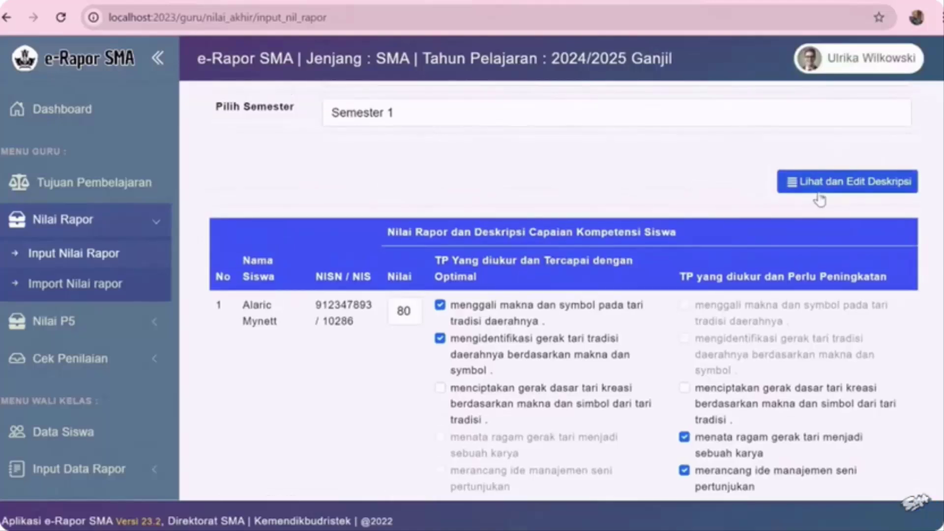
{"action": "left_click", "coordinate": [836, 187]}
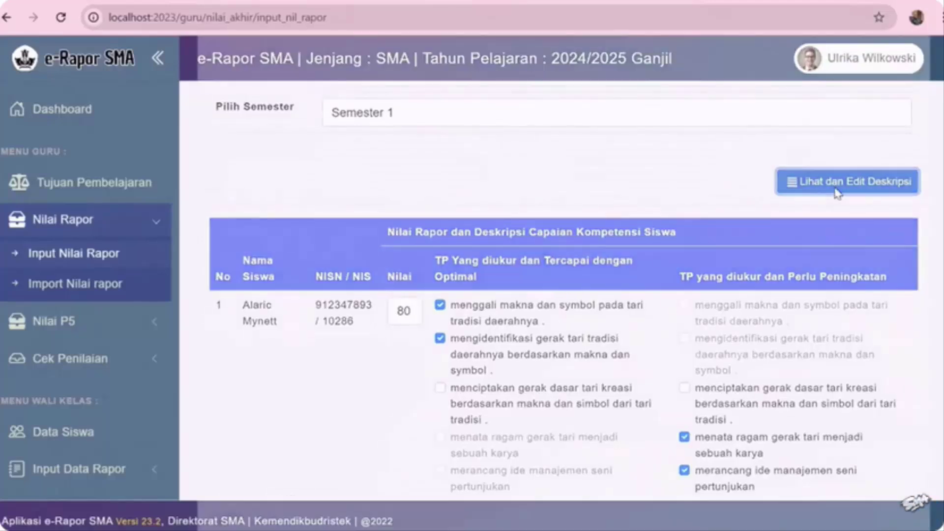
{"action": "scroll", "coordinate": [398, 254], "scroll_direction": "down", "scroll_amount": 2}
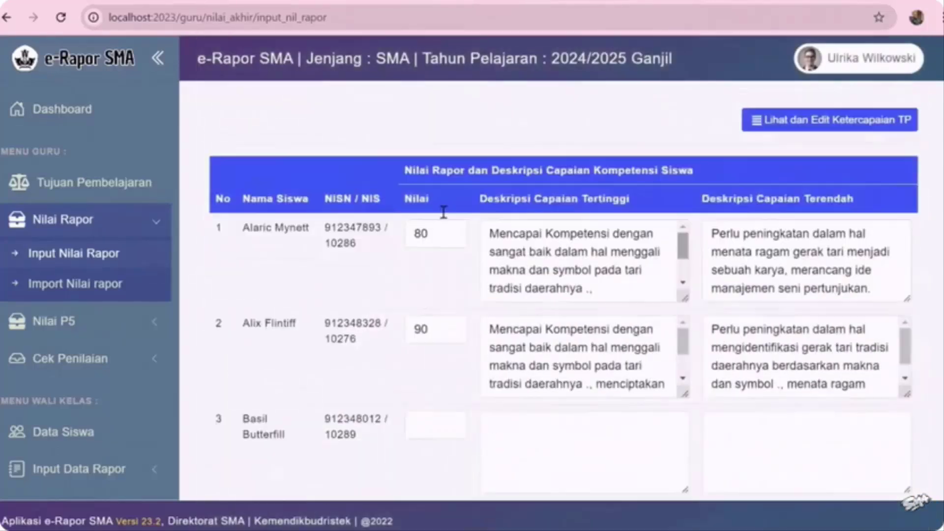
Step: Enlarge the first student's Deskripsi Capaian Tertinggi and Deskripsi Capaian Terendah boxes to read their full text
{"action": "left_click", "coordinate": [595, 256]}
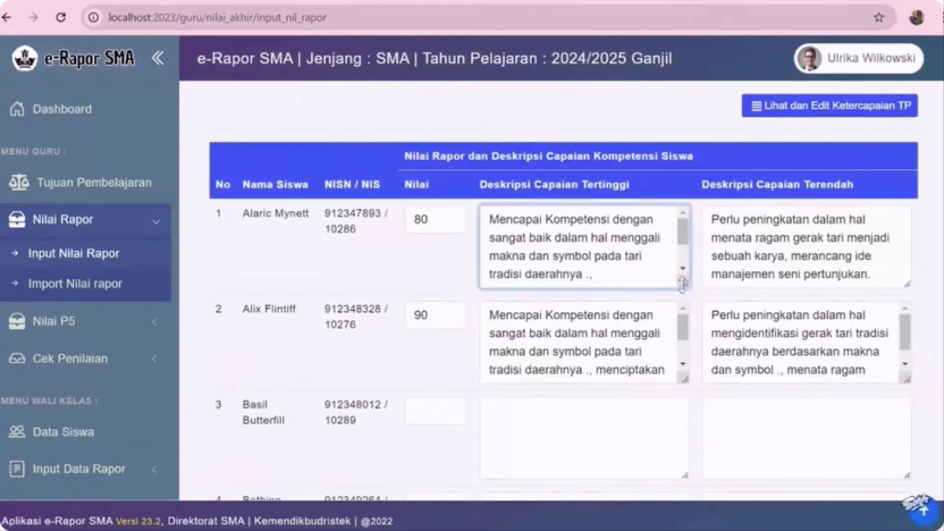
{"action": "left_click_drag", "start_coordinate": [685, 284], "coordinate": [684, 386]}
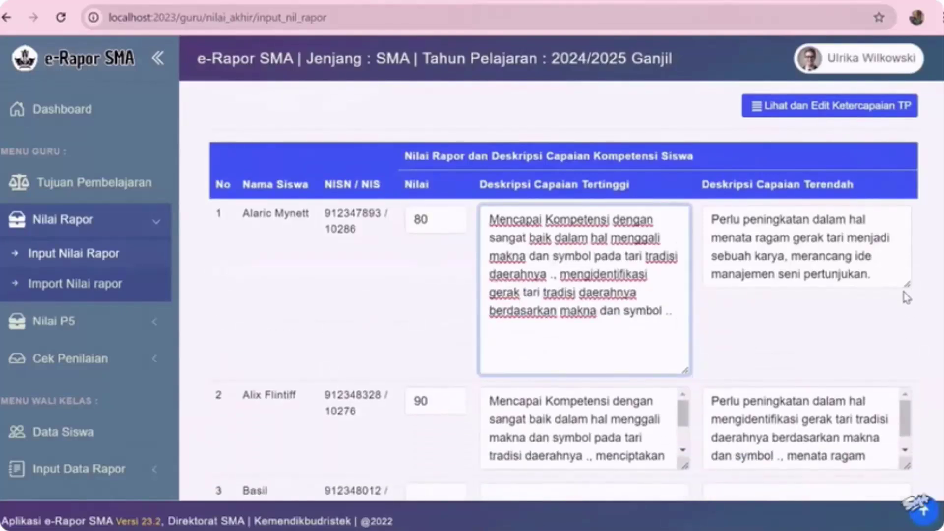
{"action": "left_click_drag", "start_coordinate": [907, 285], "coordinate": [898, 376]}
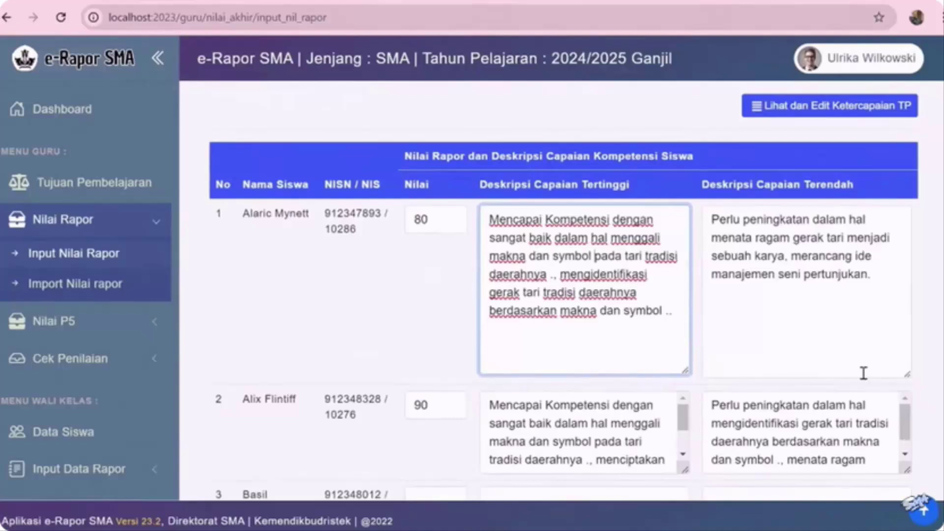
{"action": "scroll", "coordinate": [774, 302], "scroll_direction": "up", "scroll_amount": 2}
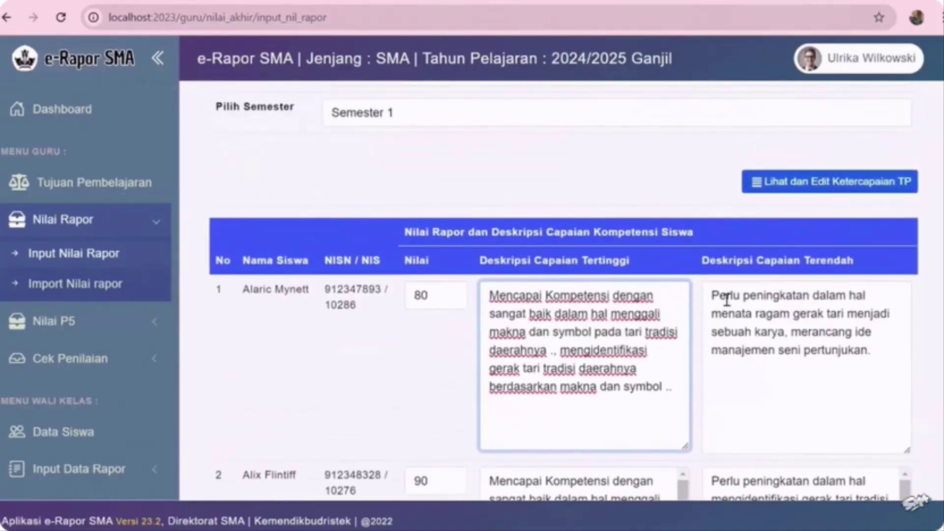
Step: Try replacing the text after "sangat baik" in the first student's Deskripsi Capaian Tertinggi with "ty yyutyutt tytryr"
{"action": "left_click_drag", "start_coordinate": [670, 386], "coordinate": [550, 316]}
{"action": "scroll", "coordinate": [554, 331], "scroll_direction": "down", "scroll_amount": 3}
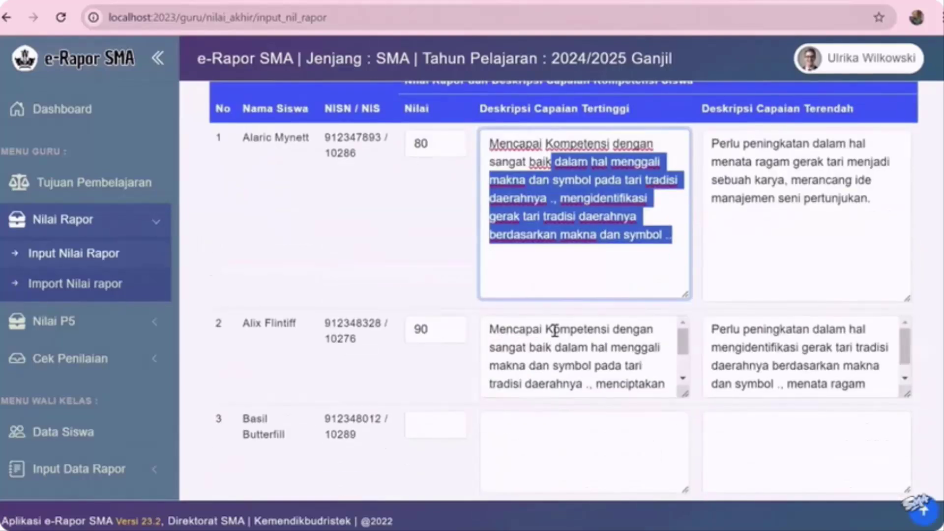
{"action": "key", "text": "BackSpace"}
{"action": "type", "text": "ty yyutyutt  tytryr"}
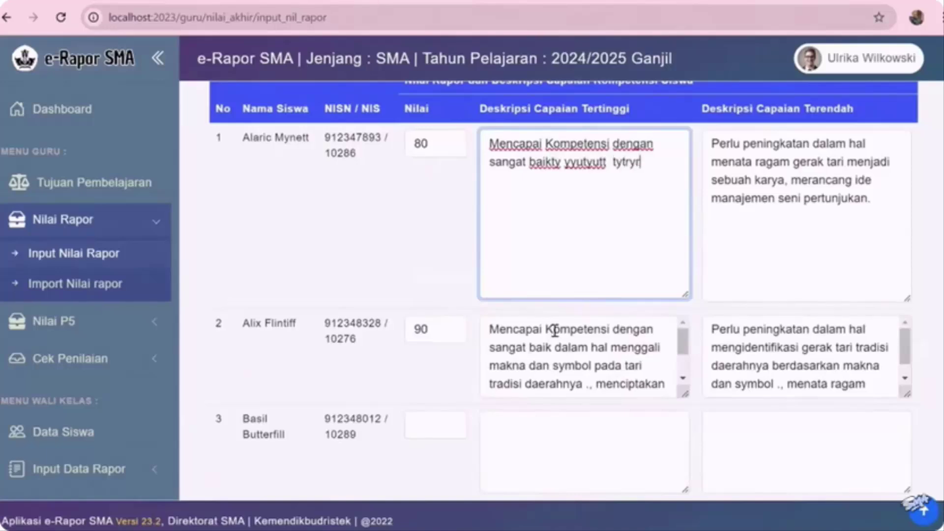
Step: Leave the description table without saving, view the Import Nilai Rapor page, and reopen Input Nilai Rapor
{"action": "scroll", "coordinate": [837, 332], "scroll_direction": "down", "scroll_amount": 13}
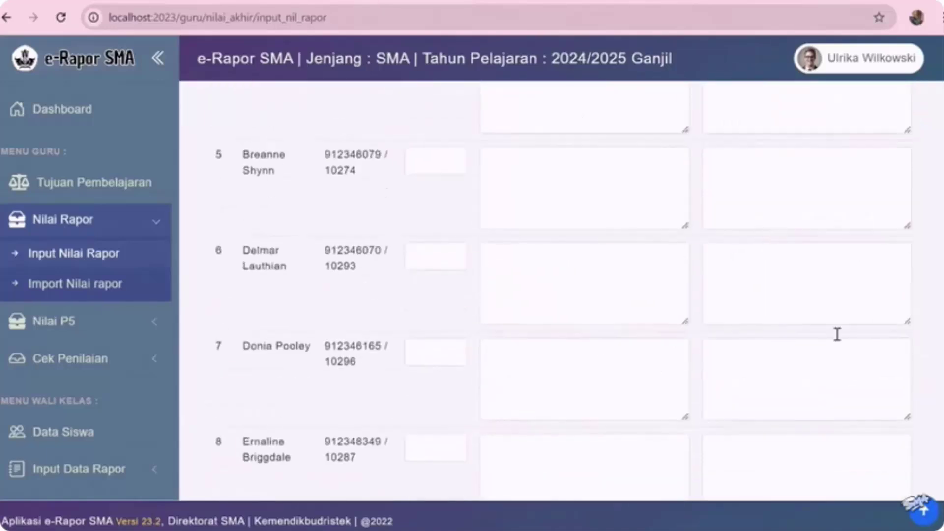
{"action": "scroll", "coordinate": [668, 375], "scroll_direction": "up", "scroll_amount": 17}
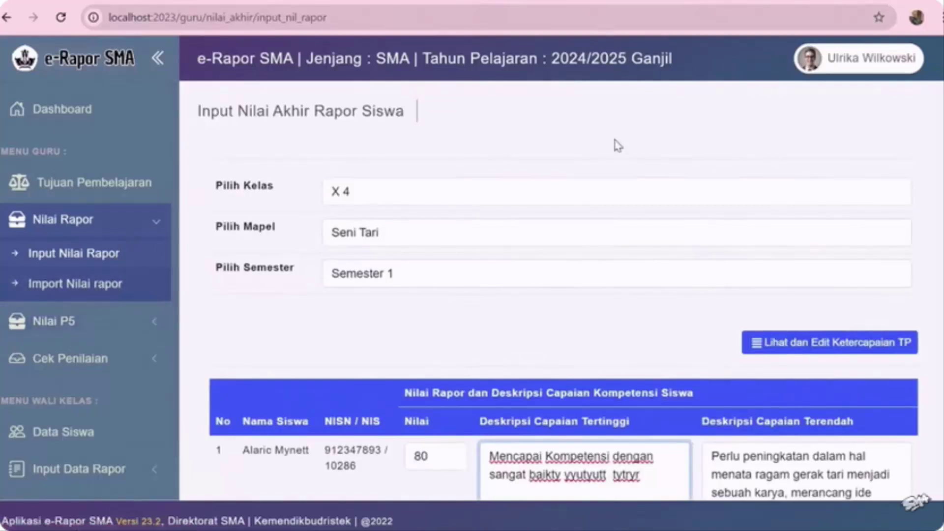
{"action": "left_click", "coordinate": [87, 290]}
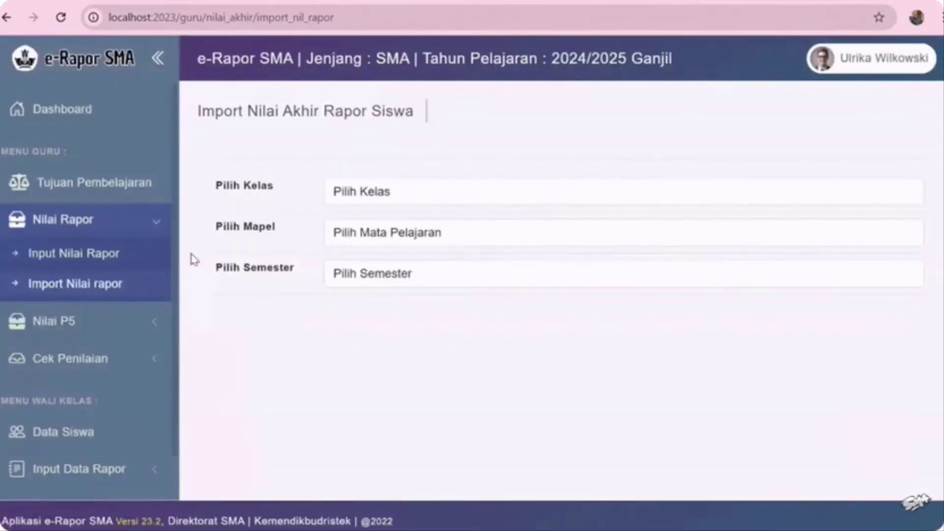
{"action": "left_click", "coordinate": [113, 260]}
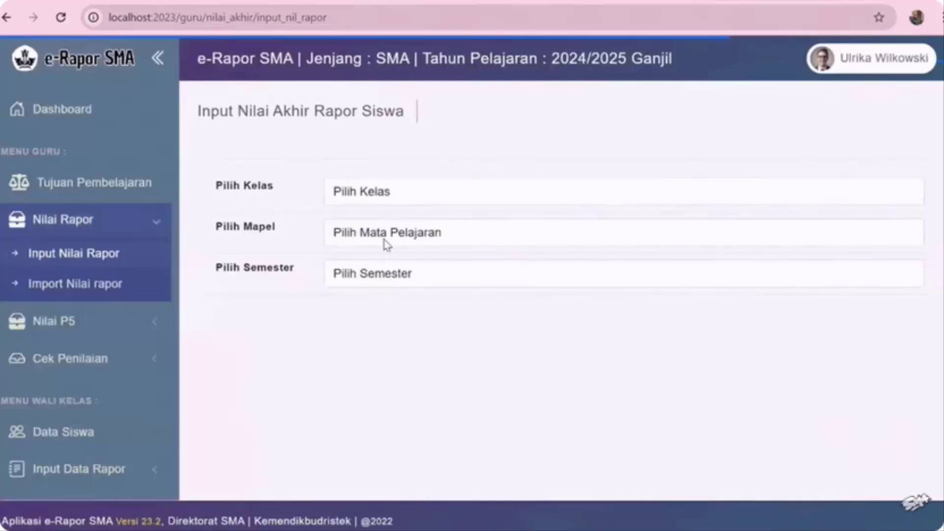
Step: Load the Input Nilai Rapor table for class X 2, subject Seni Tari and Semester 1 and view its student rows
{"action": "left_click", "coordinate": [388, 297]}
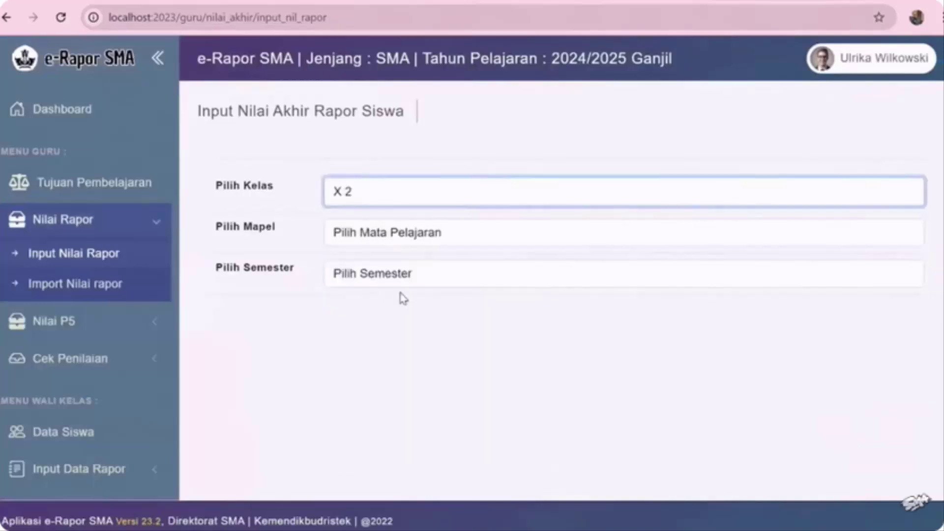
{"action": "left_click", "coordinate": [431, 241]}
{"action": "left_click", "coordinate": [421, 277]}
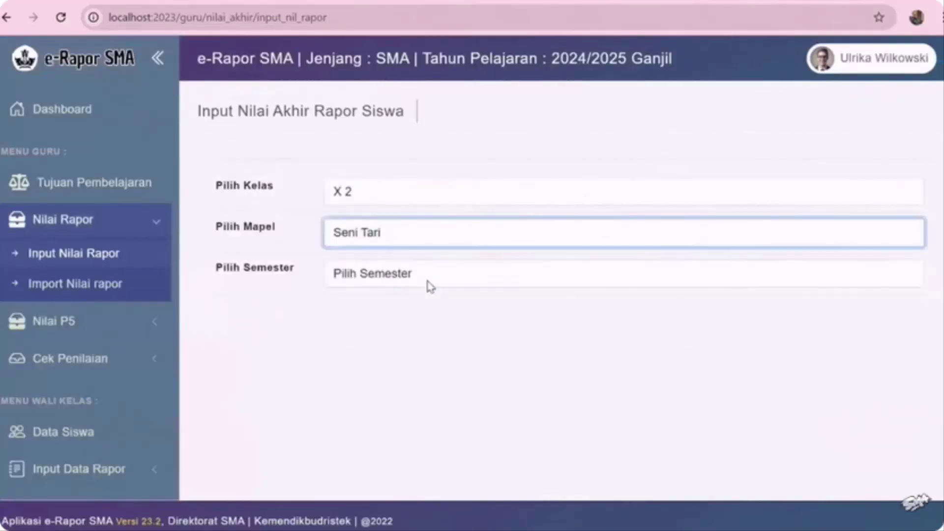
{"action": "left_click", "coordinate": [429, 280]}
{"action": "left_click", "coordinate": [415, 324]}
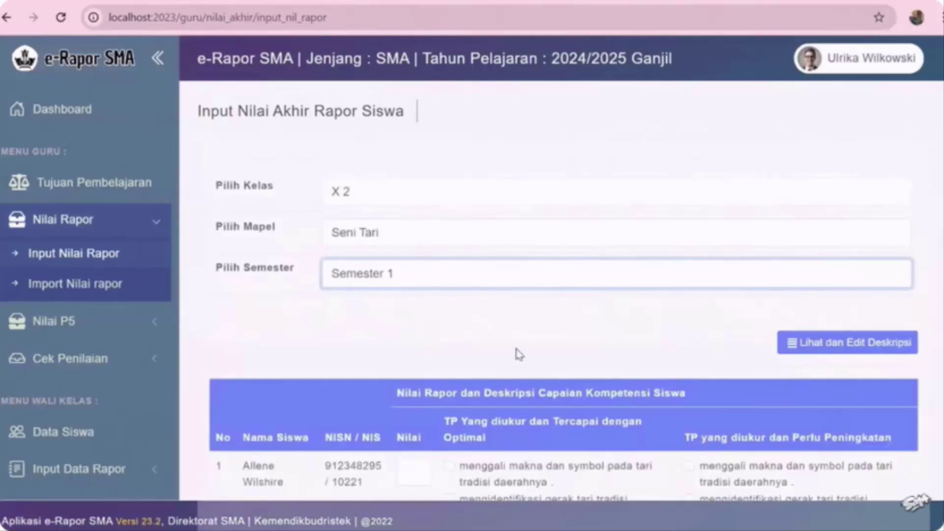
{"action": "scroll", "coordinate": [518, 350], "scroll_direction": "down", "scroll_amount": 3}
{"action": "scroll", "coordinate": [501, 359], "scroll_direction": "down", "scroll_amount": 3}
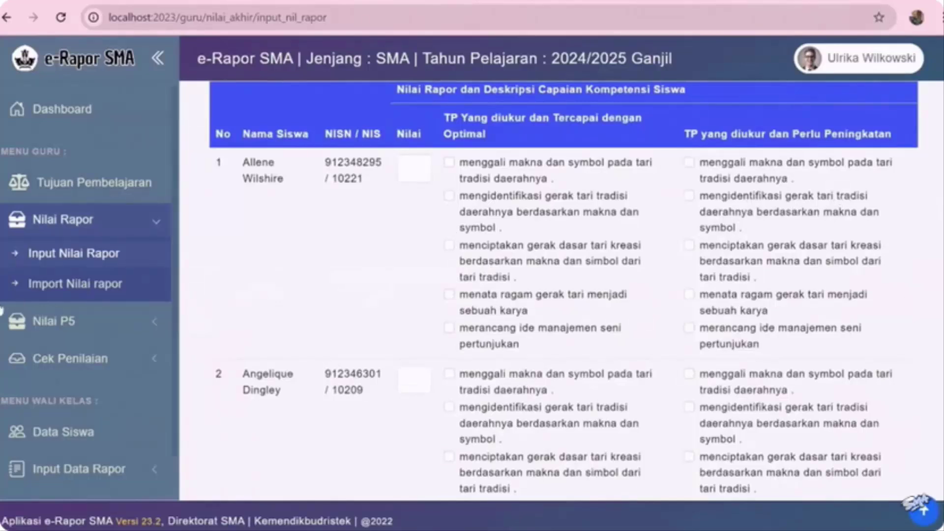
Step: Go to Import Nilai Rapor and select class X 2, subject Seni Tari and Semester 1
{"action": "left_click", "coordinate": [94, 283]}
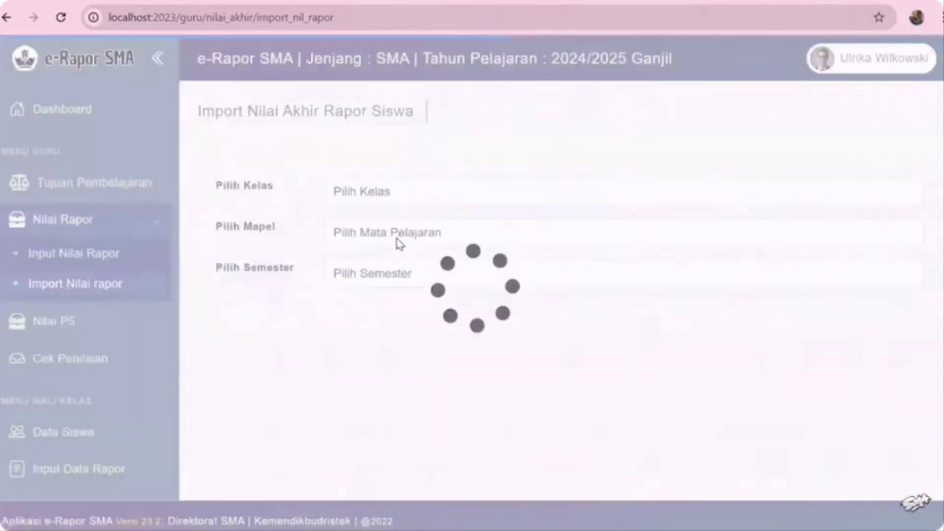
{"action": "left_click", "coordinate": [399, 195]}
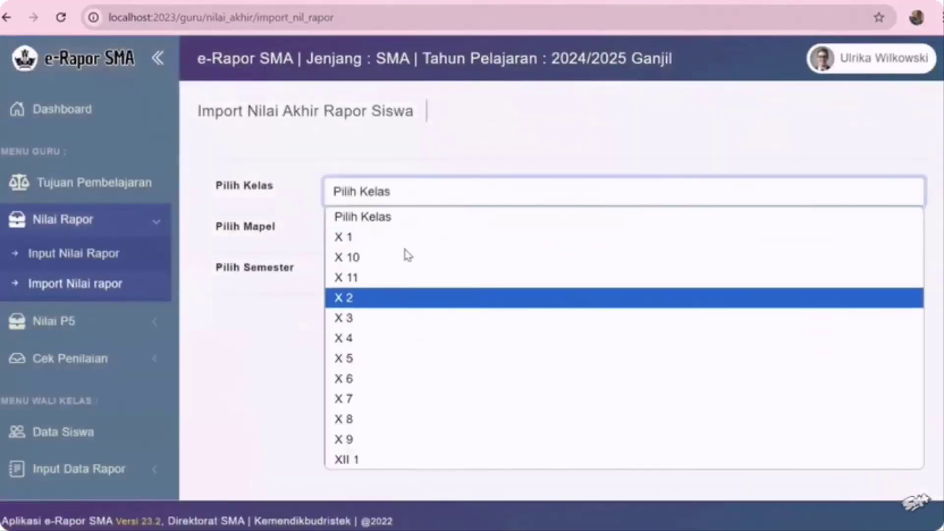
{"action": "left_click", "coordinate": [404, 297]}
{"action": "left_click", "coordinate": [411, 232]}
{"action": "left_click", "coordinate": [418, 276]}
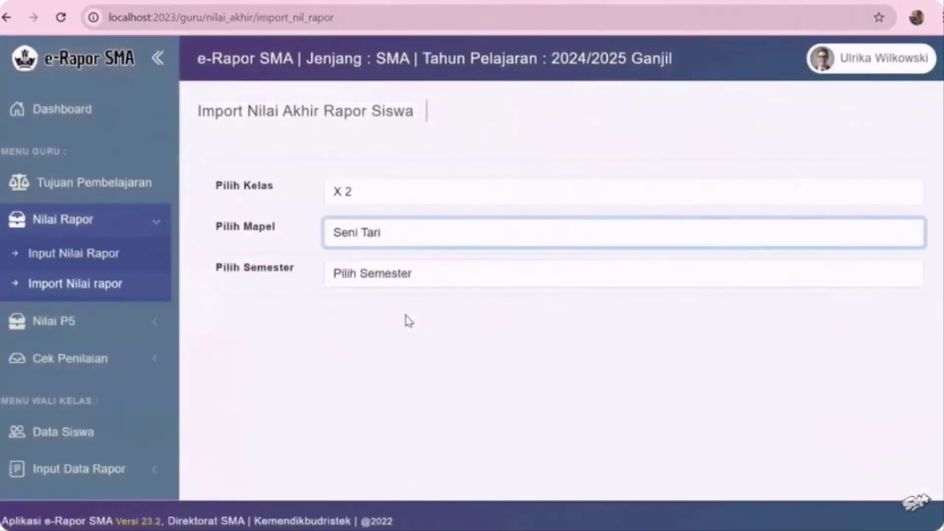
{"action": "left_click", "coordinate": [408, 273]}
{"action": "left_click", "coordinate": [573, 318]}
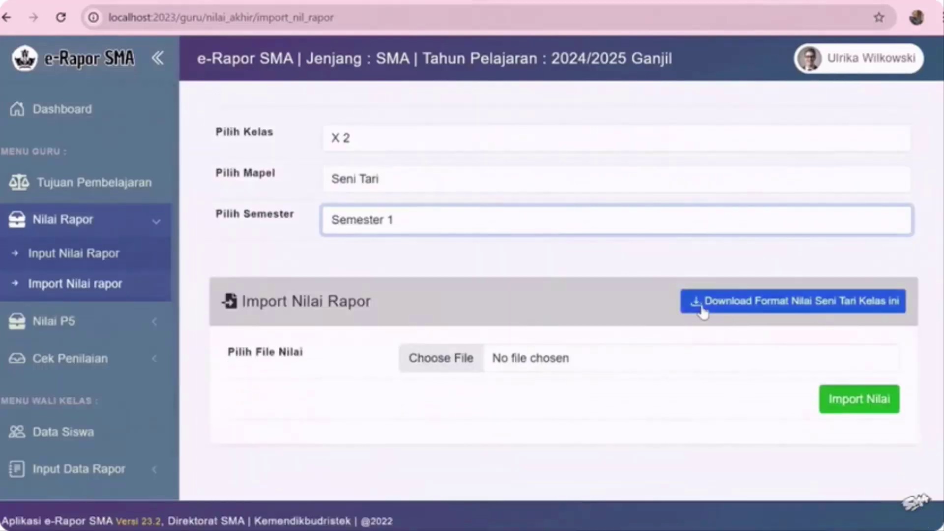
Step: Download the Seni Tari grade format for this class and open the downloaded workbook in Excel
{"action": "left_click", "coordinate": [703, 311]}
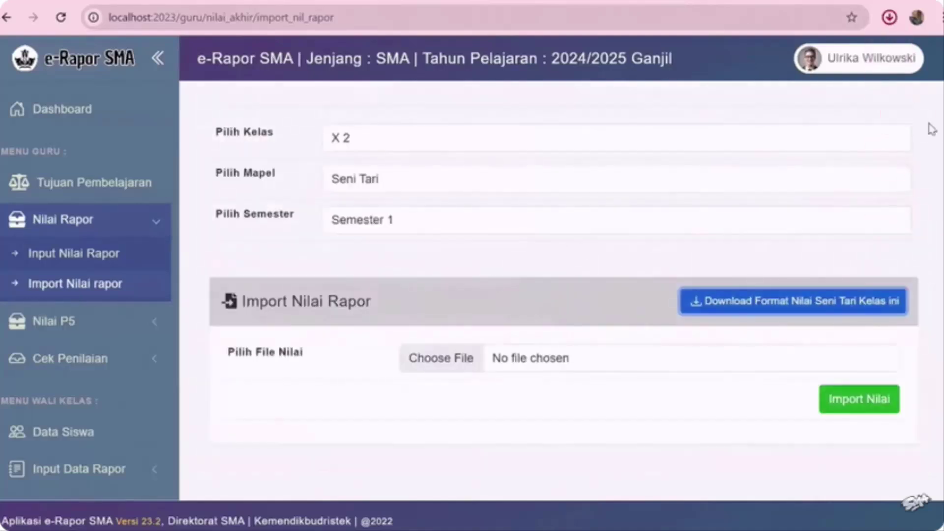
{"action": "left_click", "coordinate": [889, 18]}
{"action": "left_click", "coordinate": [793, 56]}
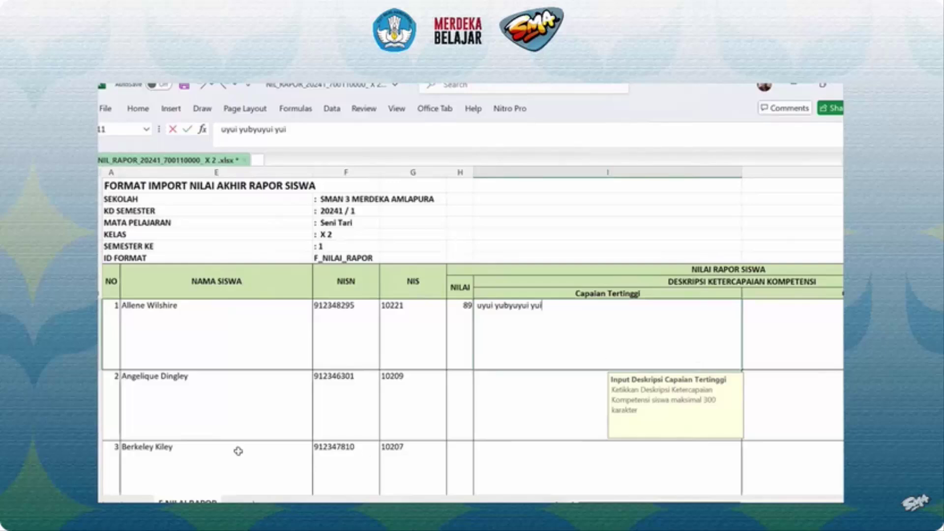
Step: Close the grade format workbook without saving the sample entries and return to e-Rapor SMA
{"action": "left_click", "coordinate": [466, 412]}
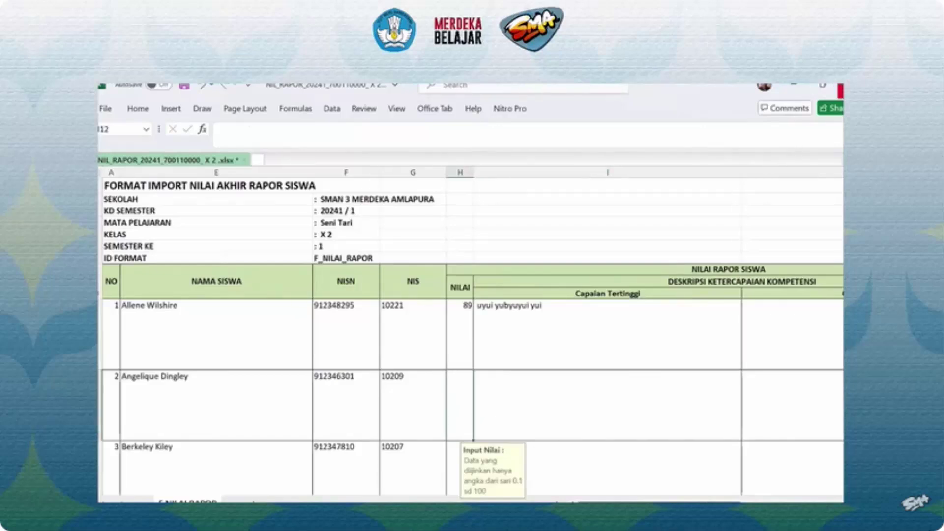
{"action": "left_click", "coordinate": [841, 88]}
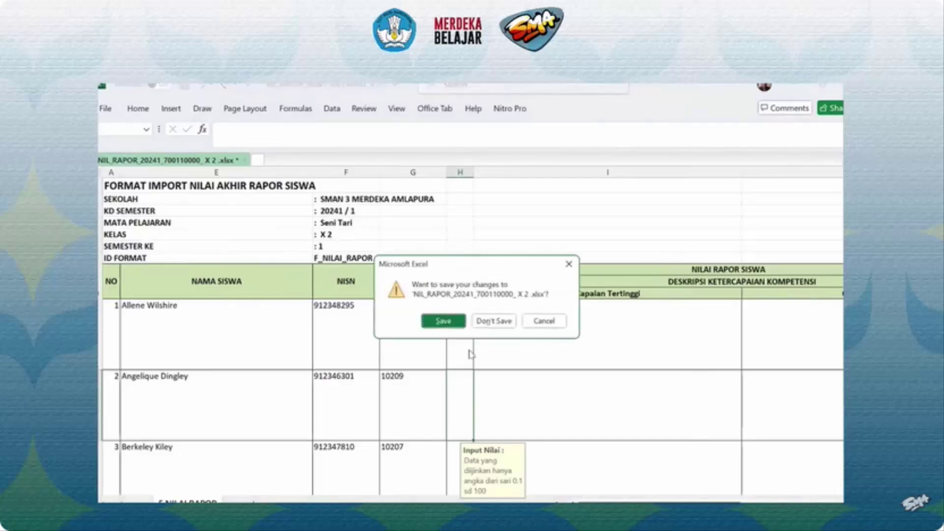
{"action": "left_click", "coordinate": [492, 321]}
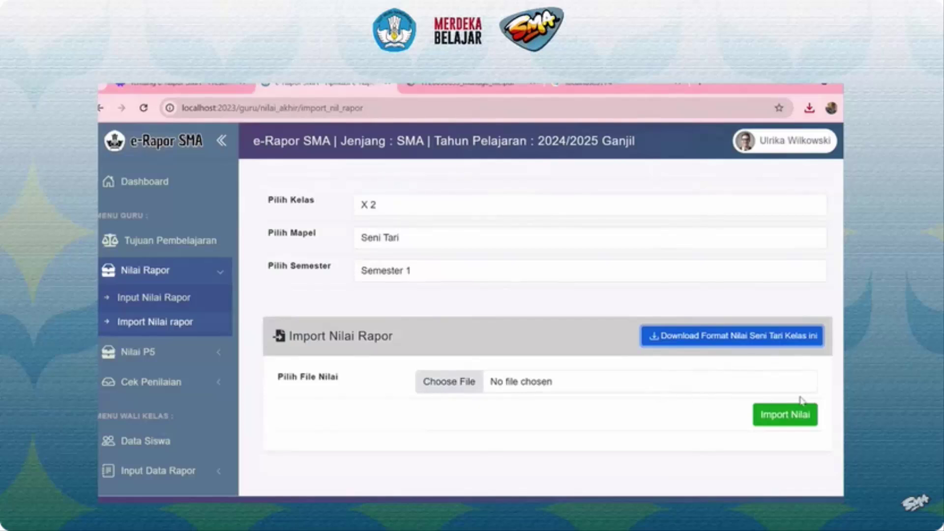
Step: Go to Input Capaian Projek under Nilai P5 and select group X.P1 and project Pemanfaatan Limbah Organik
{"action": "left_click", "coordinate": [191, 357]}
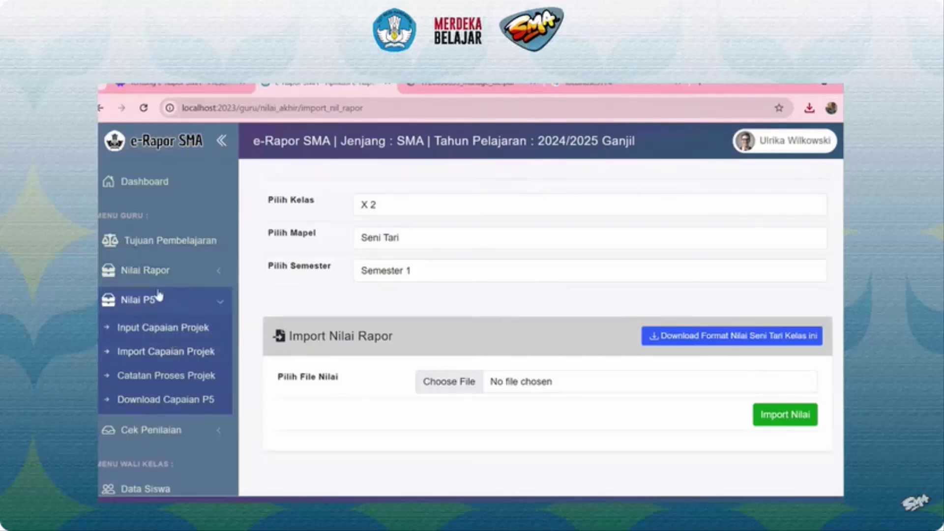
{"action": "left_click", "coordinate": [167, 336]}
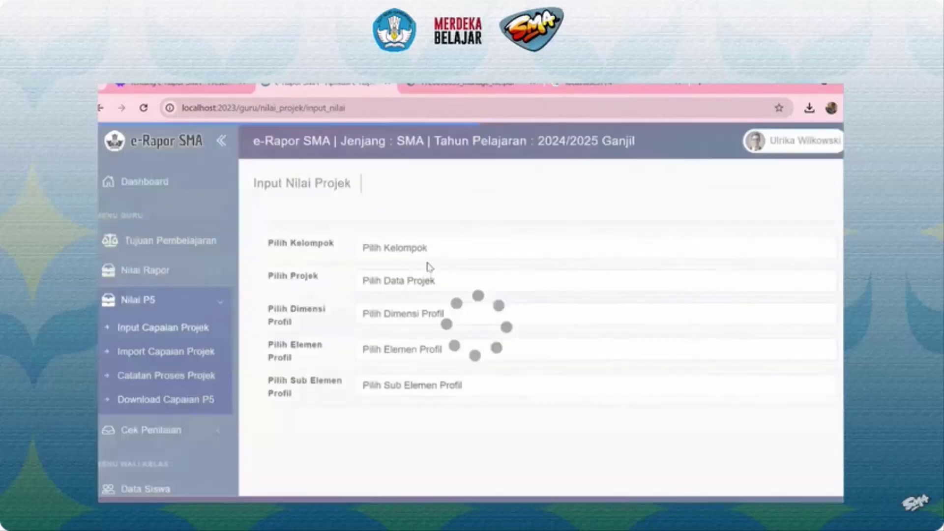
{"action": "left_click", "coordinate": [426, 249]}
{"action": "left_click", "coordinate": [430, 282]}
{"action": "left_click", "coordinate": [421, 281]}
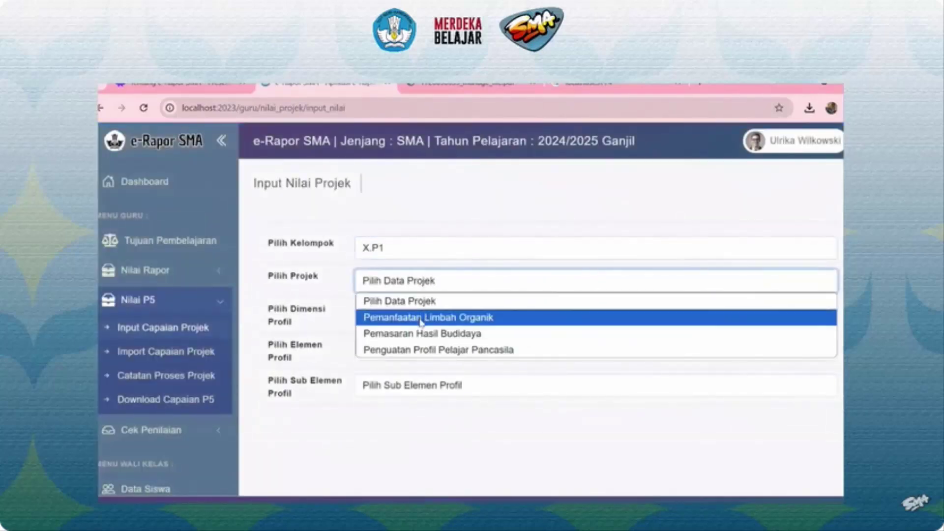
{"action": "left_click", "coordinate": [424, 319]}
Step: Set the profile dimension to Bergotong royong, the element to Kolaborasi and the sub-element to Komunikasi untuk mencapai tujuan bersama
{"action": "left_click", "coordinate": [420, 315]}
{"action": "left_click", "coordinate": [415, 351]}
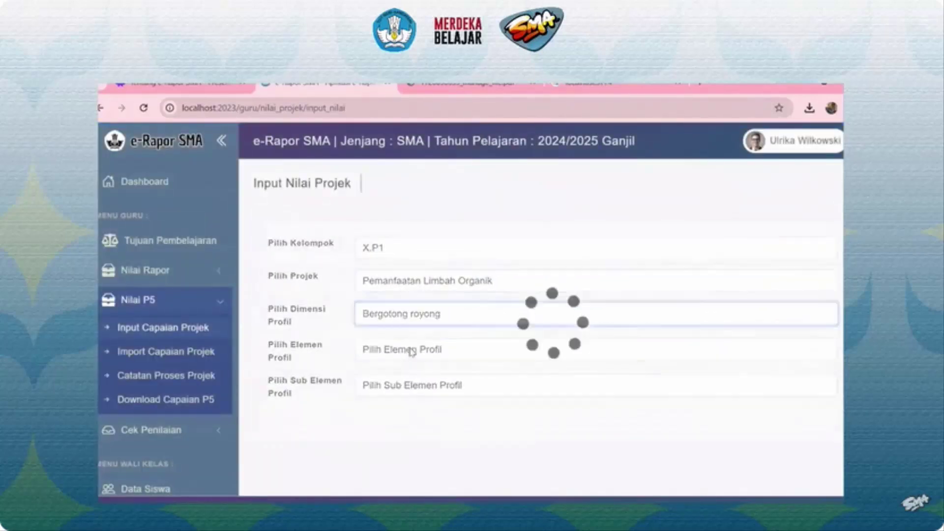
{"action": "left_click", "coordinate": [411, 349]}
{"action": "left_click", "coordinate": [412, 385]}
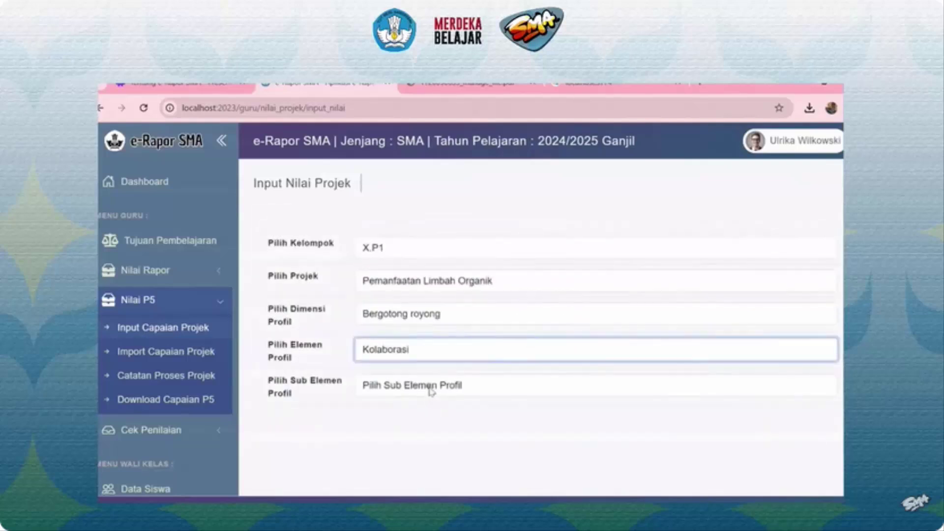
{"action": "left_click", "coordinate": [434, 386]}
{"action": "left_click", "coordinate": [444, 421]}
Step: Look over the first students' Predikat entries and highlight the Capaian Akhir Fase E description above the table
{"action": "scroll", "coordinate": [491, 369], "scroll_direction": "down", "scroll_amount": 3}
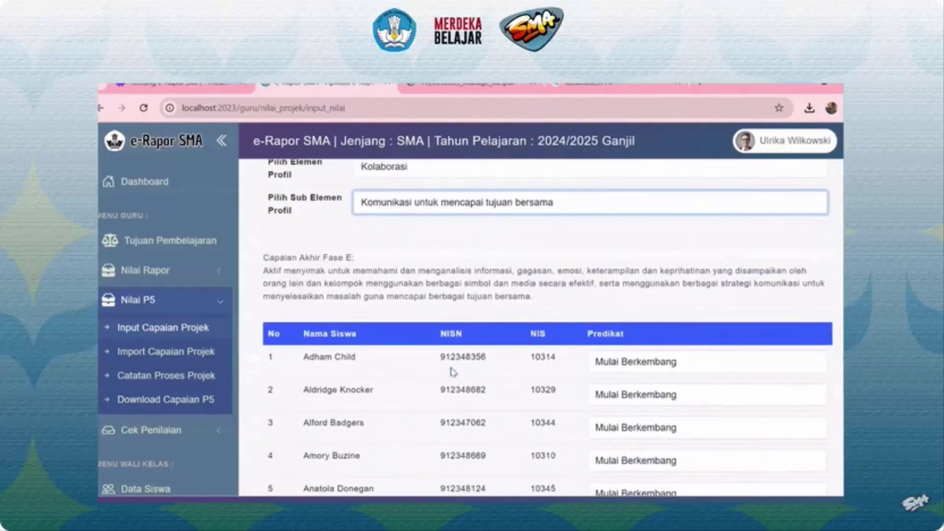
{"action": "scroll", "coordinate": [519, 337], "scroll_direction": "down", "scroll_amount": 5}
{"action": "scroll", "coordinate": [577, 301], "scroll_direction": "up", "scroll_amount": 2}
{"action": "scroll", "coordinate": [577, 301], "scroll_direction": "up", "scroll_amount": 1}
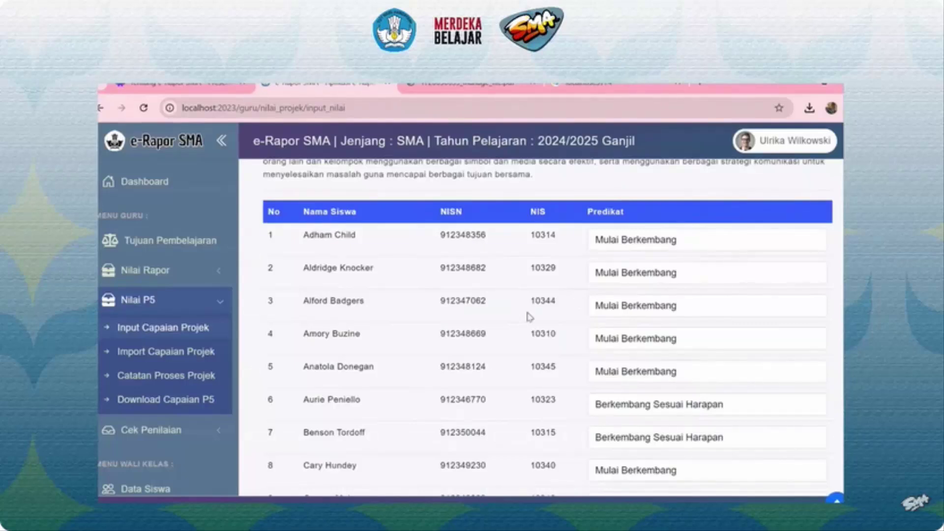
{"action": "scroll", "coordinate": [528, 316], "scroll_direction": "up", "scroll_amount": 5}
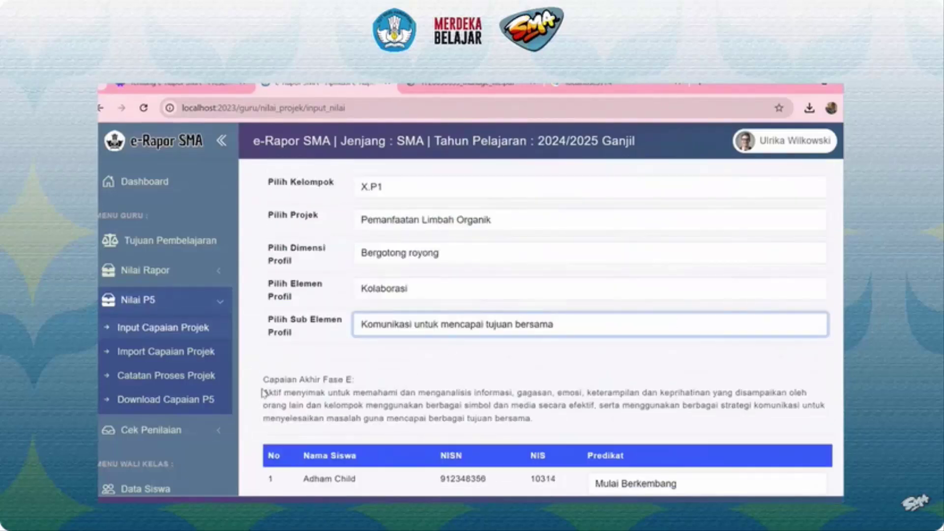
{"action": "left_click_drag", "start_coordinate": [267, 377], "coordinate": [542, 425]}
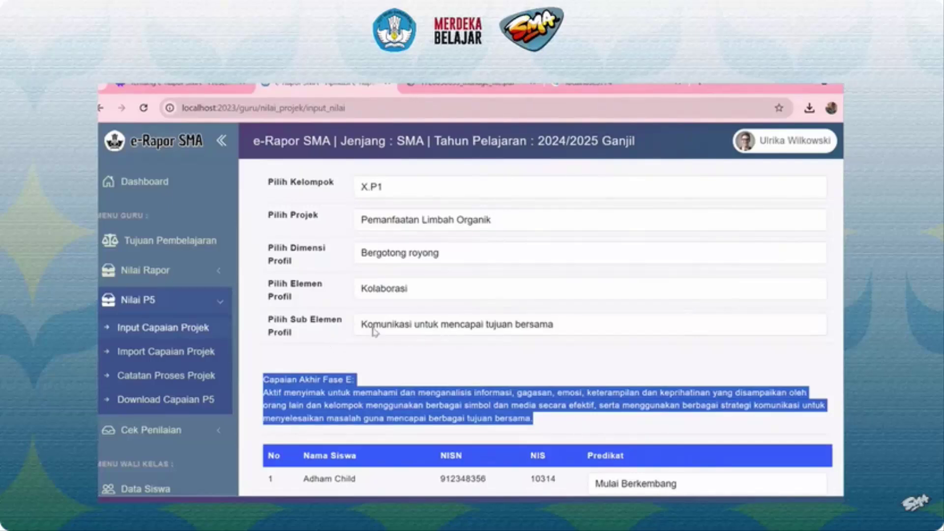
Step: Clear the text highlight and review the Predikat entries through the whole student list
{"action": "scroll", "coordinate": [527, 352], "scroll_direction": "down", "scroll_amount": 4}
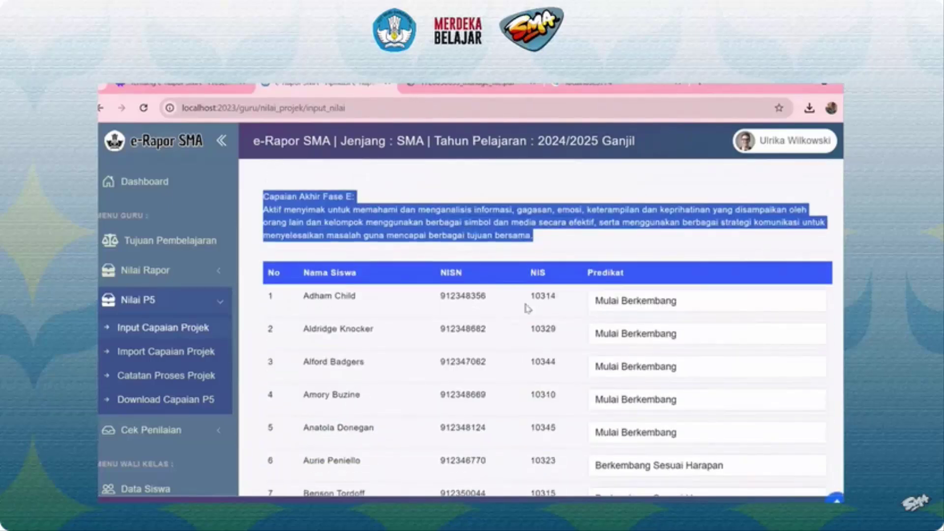
{"action": "left_click", "coordinate": [557, 309]}
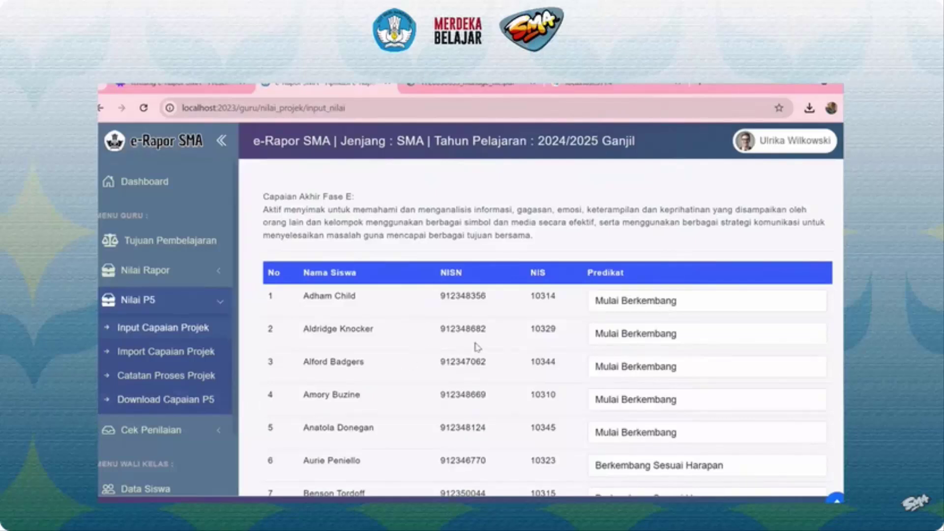
{"action": "scroll", "coordinate": [479, 346], "scroll_direction": "down", "scroll_amount": 10}
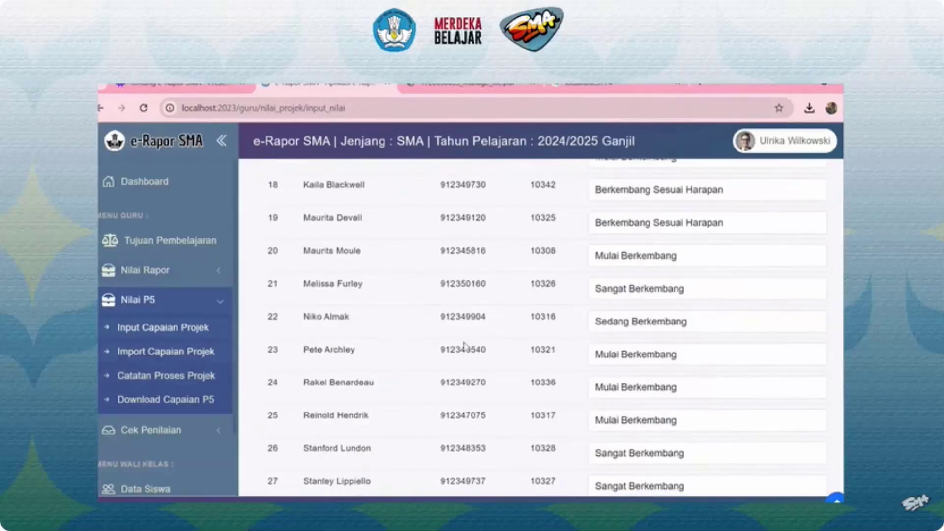
{"action": "scroll", "coordinate": [471, 342], "scroll_direction": "down", "scroll_amount": 5}
{"action": "scroll", "coordinate": [472, 343], "scroll_direction": "up", "scroll_amount": 20}
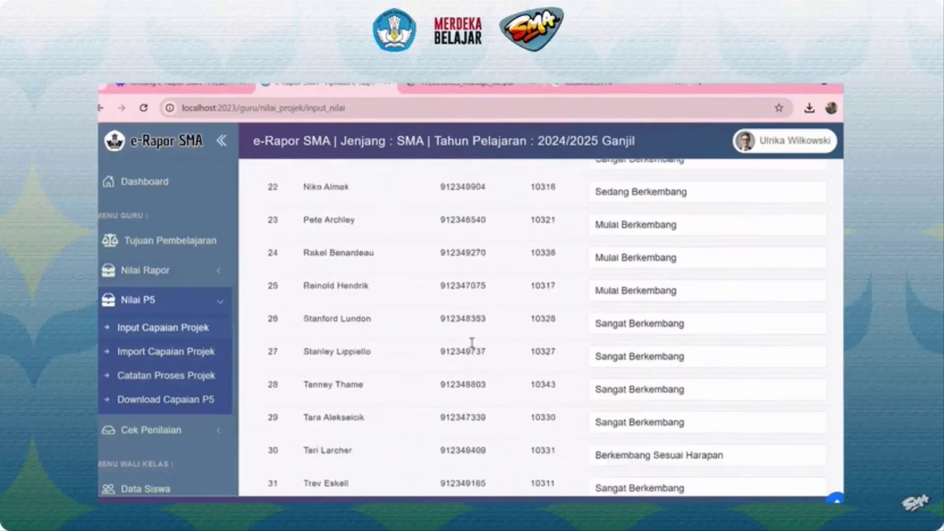
{"action": "scroll", "coordinate": [472, 343], "scroll_direction": "up", "scroll_amount": 5}
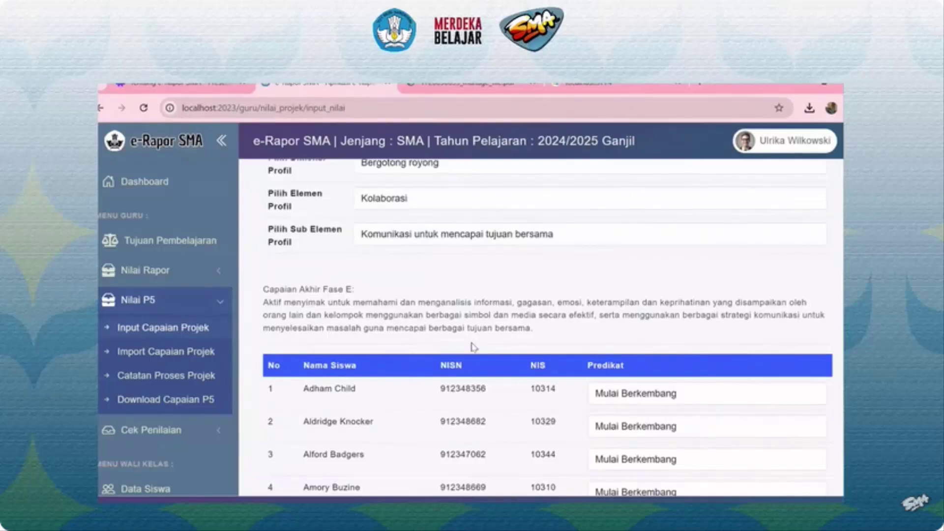
Step: On Import Capaian Projek, select group X.P1 and project Pemanfaatan Limbah Organik, and view the downloadable formats per dimension
{"action": "left_click", "coordinate": [158, 353]}
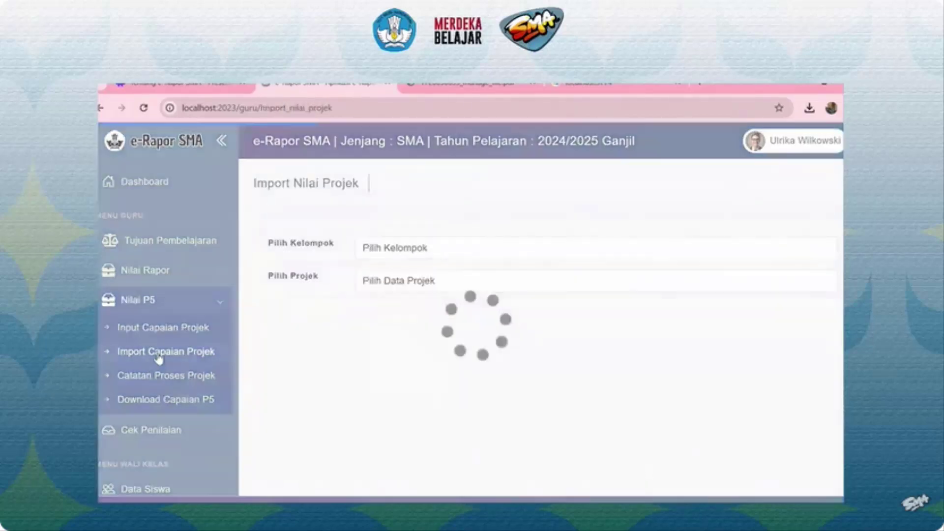
{"action": "left_click", "coordinate": [449, 252]}
{"action": "left_click", "coordinate": [449, 284]}
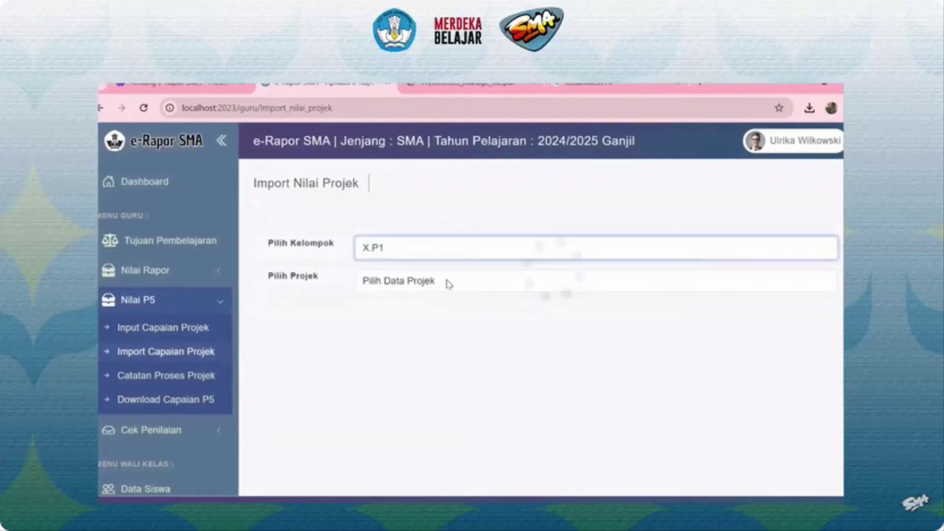
{"action": "left_click", "coordinate": [448, 283]}
{"action": "left_click", "coordinate": [435, 319]}
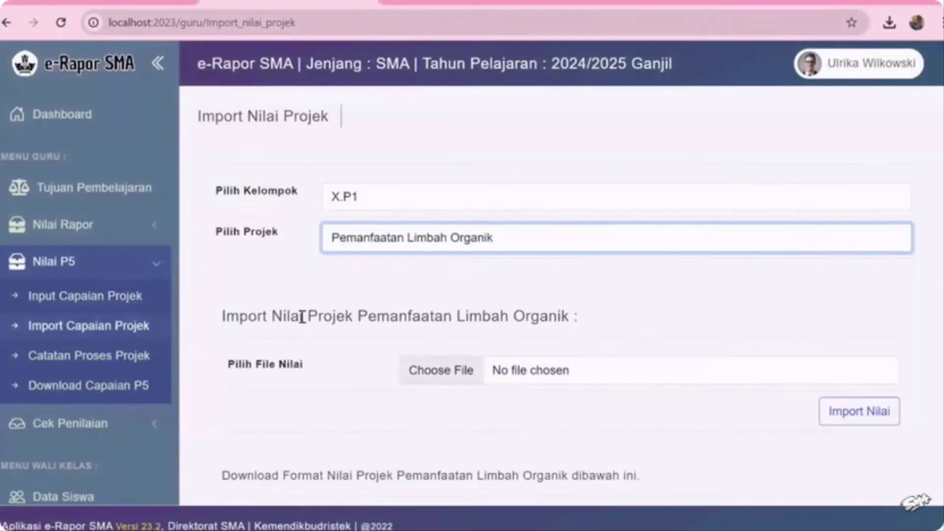
{"action": "scroll", "coordinate": [332, 342], "scroll_direction": "down", "scroll_amount": 5}
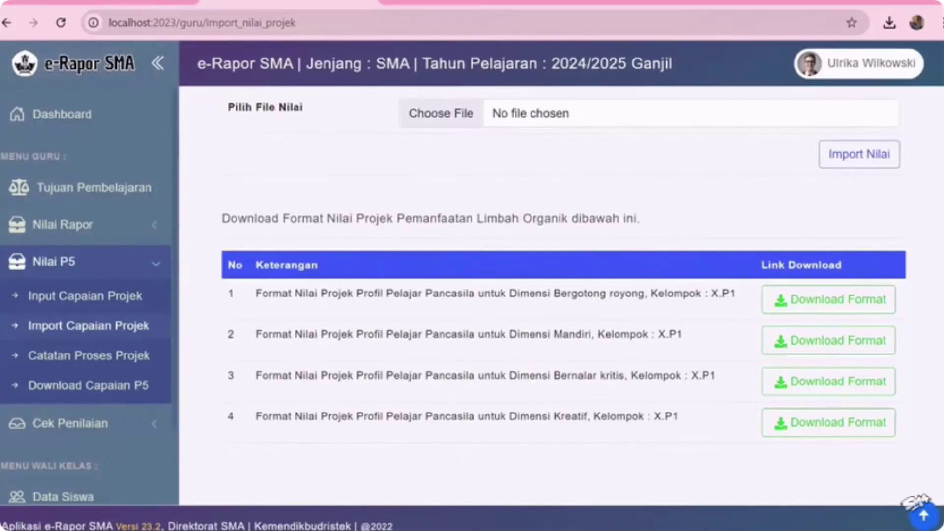
Step: Open Catatan Proses Projek and display the student notes for group X.P1 and project Pemanfaatan Limbah Organik
{"action": "left_click", "coordinate": [108, 361]}
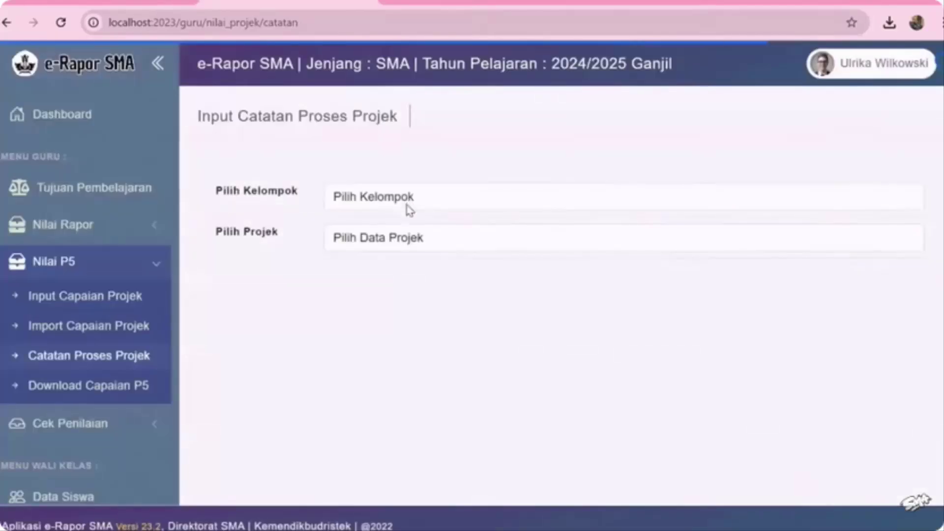
{"action": "left_click", "coordinate": [410, 211]}
{"action": "left_click", "coordinate": [432, 246]}
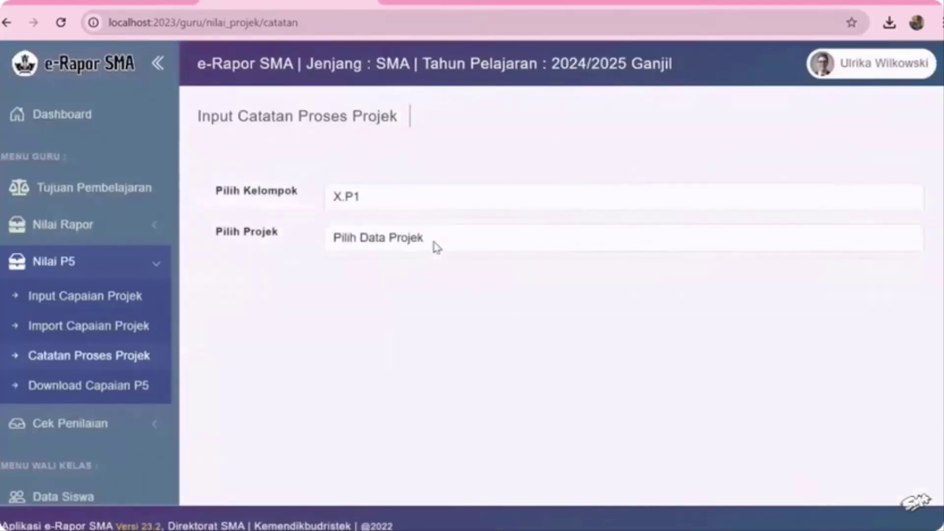
{"action": "left_click", "coordinate": [435, 244]}
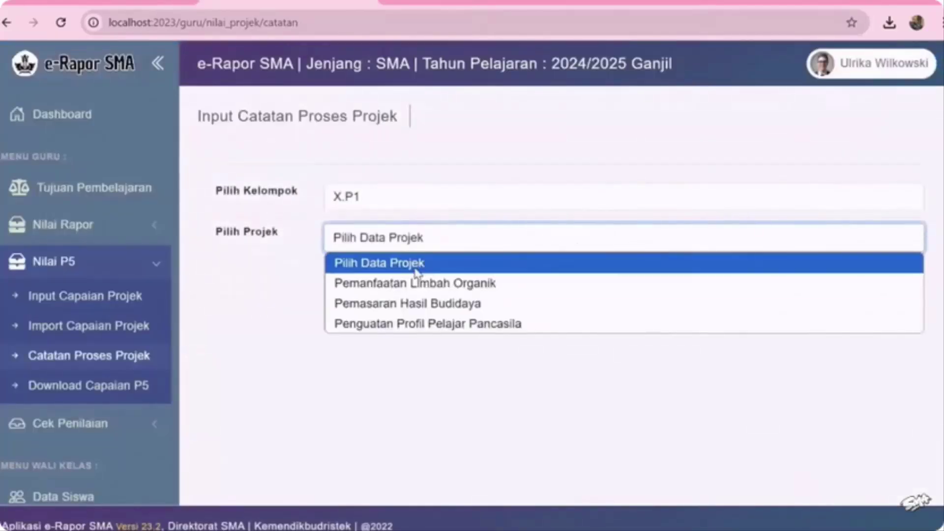
{"action": "left_click", "coordinate": [417, 272]}
{"action": "left_click", "coordinate": [435, 241]}
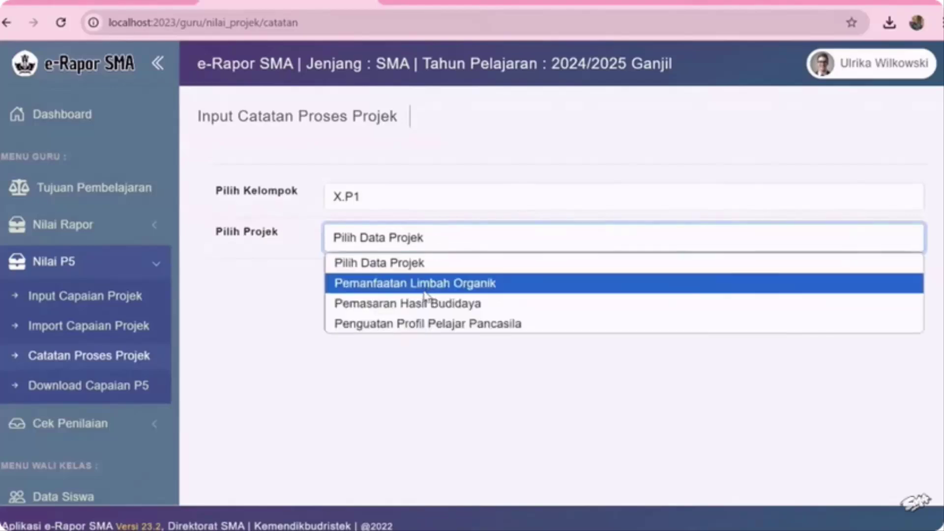
{"action": "left_click", "coordinate": [424, 290]}
{"action": "scroll", "coordinate": [334, 309], "scroll_direction": "down", "scroll_amount": 6}
{"action": "scroll", "coordinate": [334, 309], "scroll_direction": "up", "scroll_amount": 5}
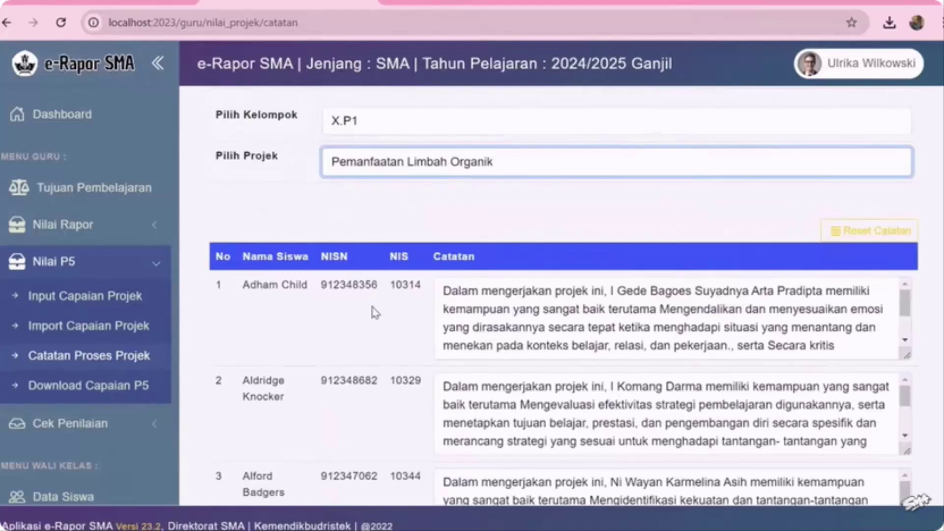
Step: Reset the project process notes and review the regenerated Catatan texts through the whole student list
{"action": "left_click", "coordinate": [868, 244]}
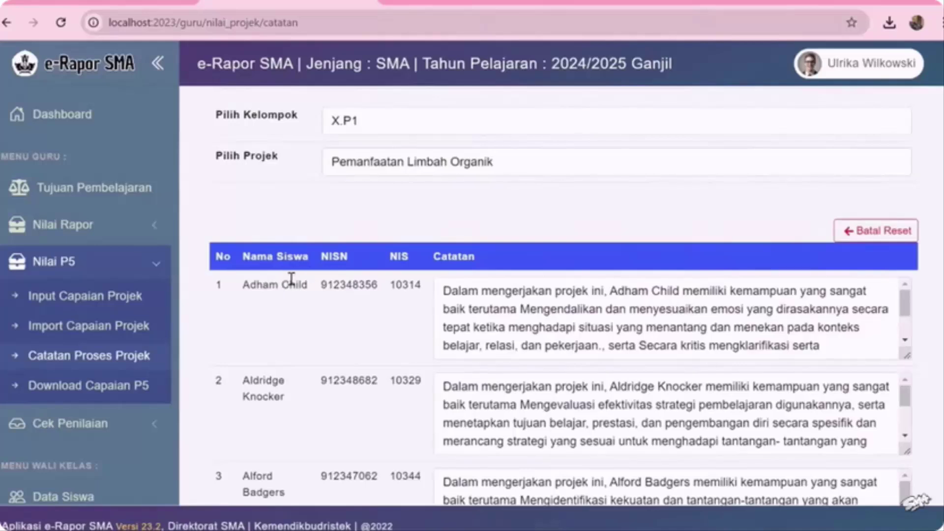
{"action": "scroll", "coordinate": [539, 301], "scroll_direction": "down", "scroll_amount": 20}
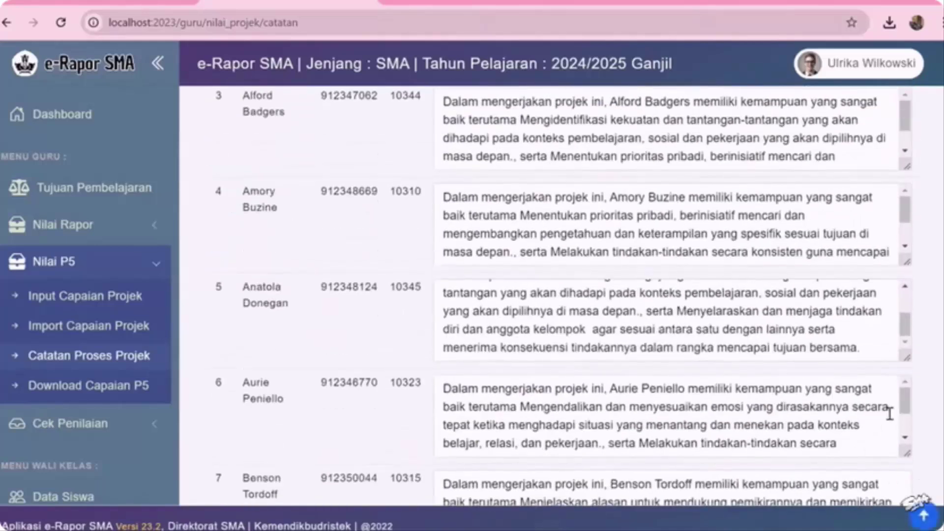
{"action": "scroll", "coordinate": [898, 410], "scroll_direction": "down", "scroll_amount": 20}
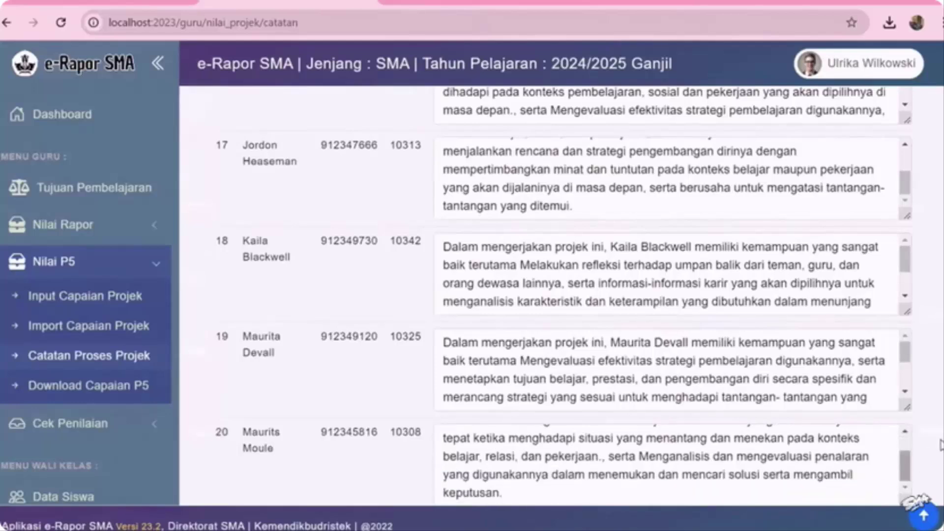
{"action": "scroll", "coordinate": [312, 359], "scroll_direction": "down", "scroll_amount": 8}
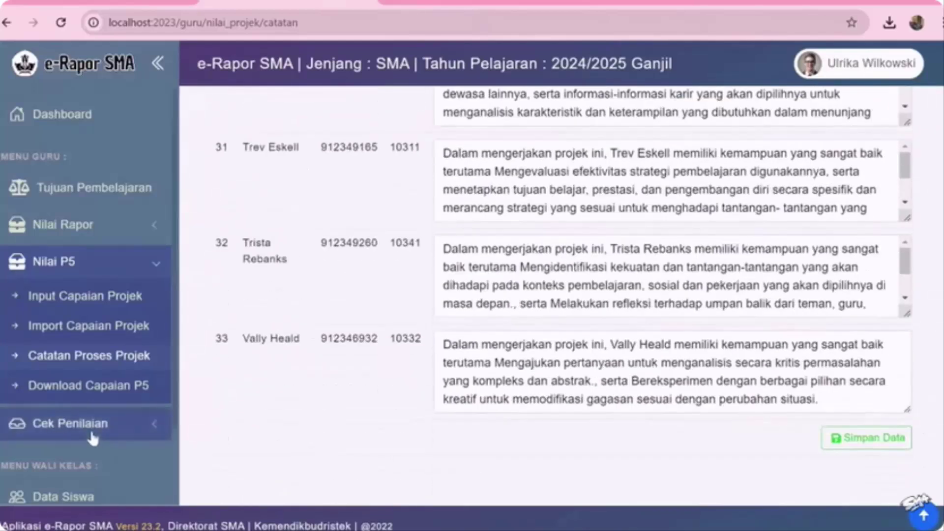
Step: Open the teacher's Status Penilaian page and review the Nilai Rapor and Deskripsi status for each class
{"action": "left_click", "coordinate": [91, 426]}
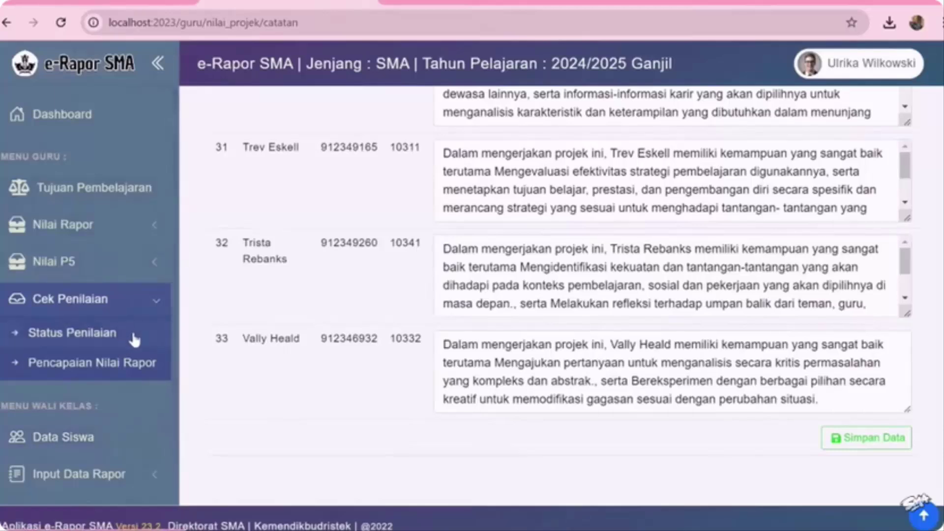
{"action": "left_click", "coordinate": [120, 337]}
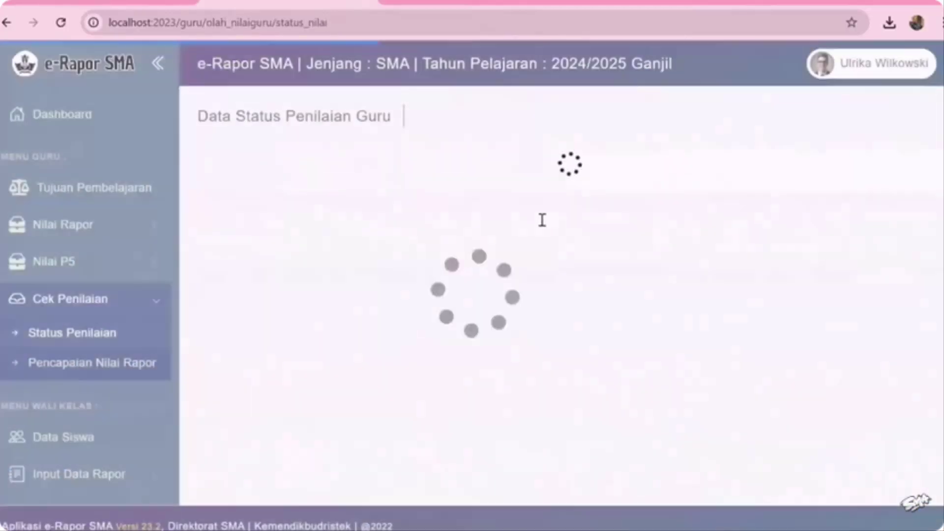
{"action": "scroll", "coordinate": [594, 402], "scroll_direction": "down", "scroll_amount": 3}
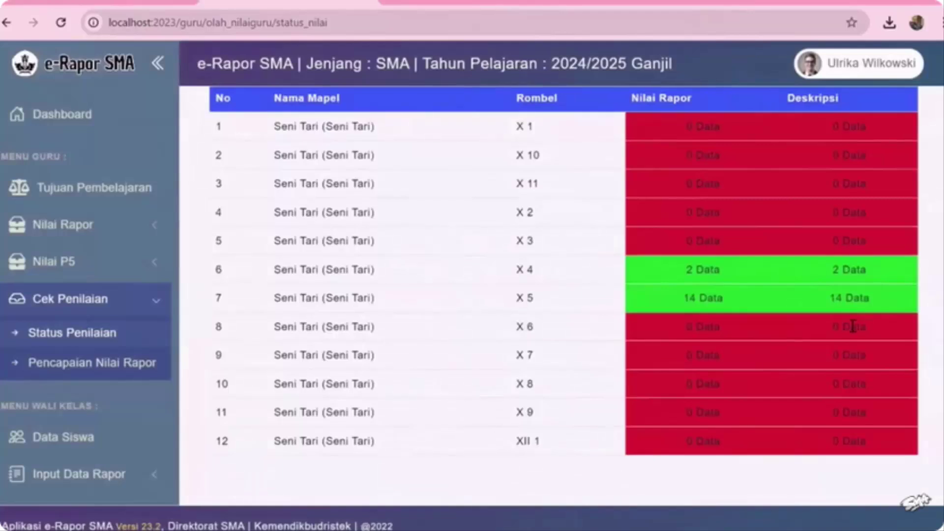
{"action": "scroll", "coordinate": [541, 315], "scroll_direction": "up", "scroll_amount": 3}
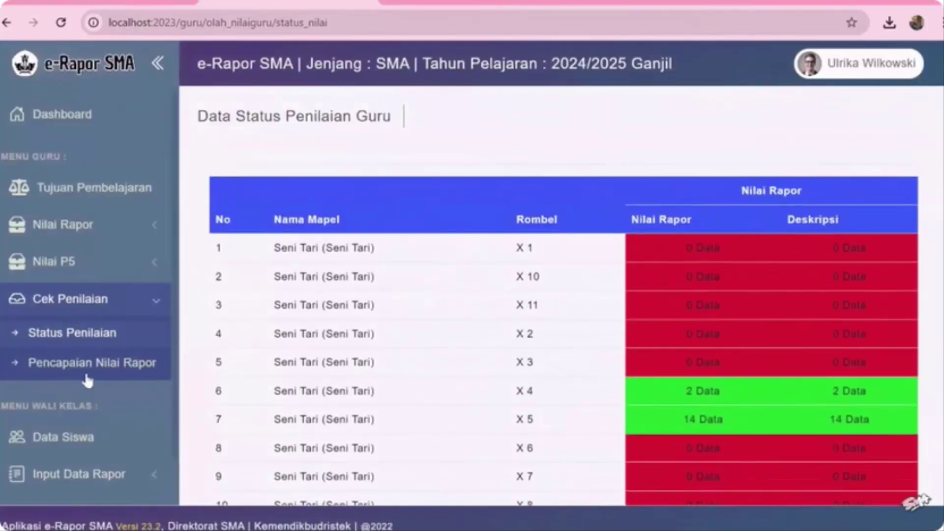
Step: On the teacher's Pencapaian Nilai Rapor page, display the grade development of class X 1 for Seni Tari
{"action": "left_click", "coordinate": [30, 366]}
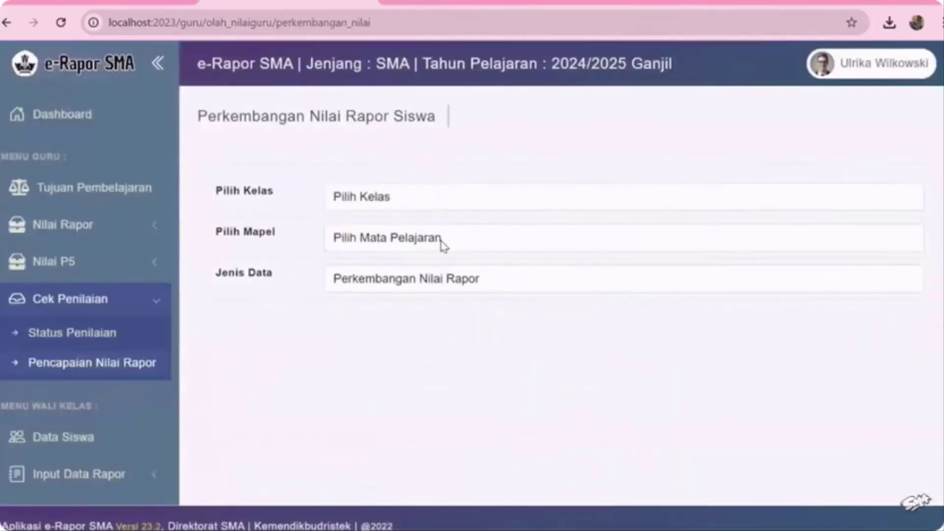
{"action": "left_click", "coordinate": [438, 198]}
{"action": "left_click", "coordinate": [430, 242]}
{"action": "left_click", "coordinate": [420, 239]}
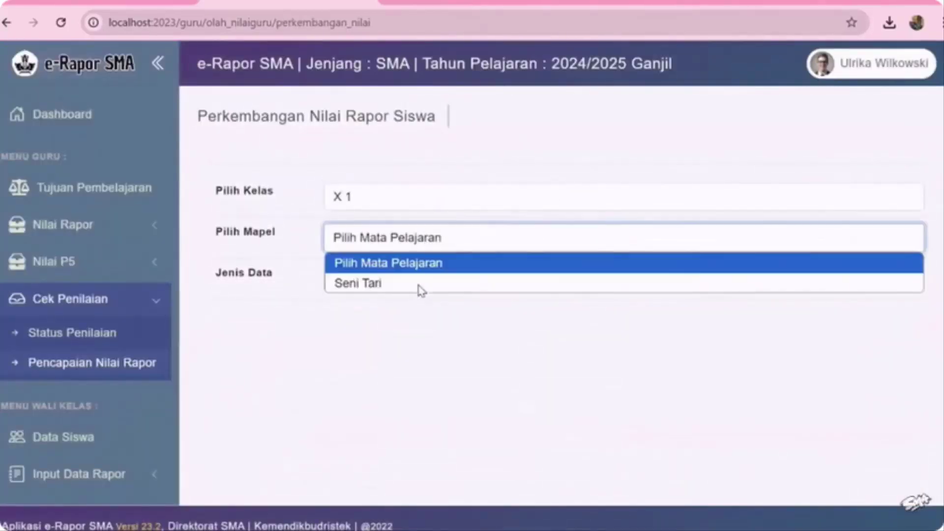
{"action": "left_click", "coordinate": [396, 282]}
{"action": "left_click", "coordinate": [397, 278]}
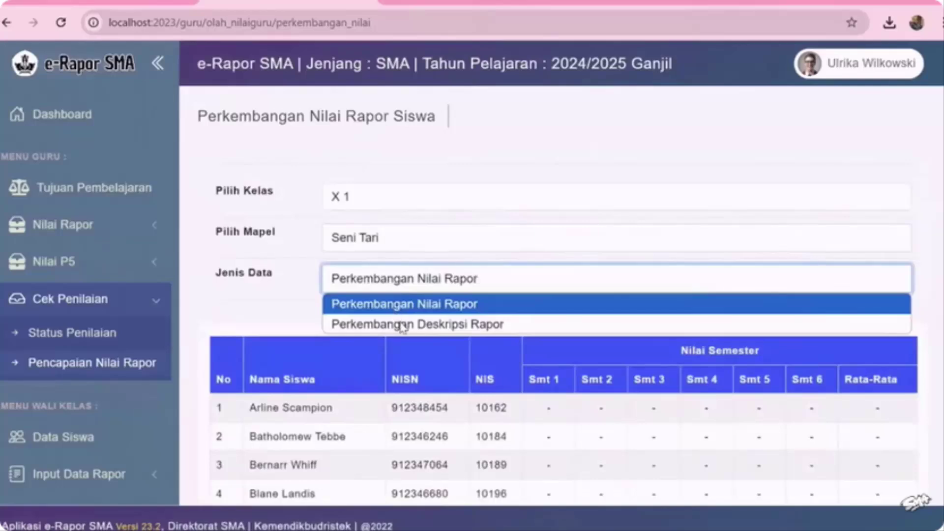
Step: Switch the data type to Perkembangan Deskripsi Rapor and look through the competency descriptions of all students
{"action": "left_click", "coordinate": [400, 325]}
{"action": "scroll", "coordinate": [509, 328], "scroll_direction": "down", "scroll_amount": 8}
{"action": "scroll", "coordinate": [509, 328], "scroll_direction": "up", "scroll_amount": 3}
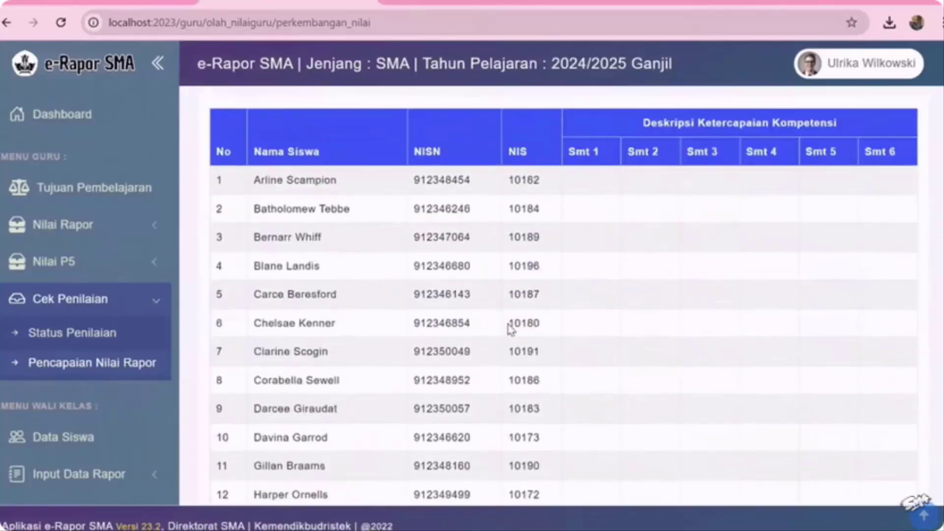
{"action": "scroll", "coordinate": [497, 314], "scroll_direction": "down", "scroll_amount": 5}
{"action": "scroll", "coordinate": [497, 314], "scroll_direction": "down", "scroll_amount": 8}
{"action": "scroll", "coordinate": [25, 432], "scroll_direction": "down", "scroll_amount": 3}
Step: View the homeroom pages Input Kehadiran and Input Nilai Ekskul, then return to Input Kehadiran
{"action": "left_click", "coordinate": [93, 339]}
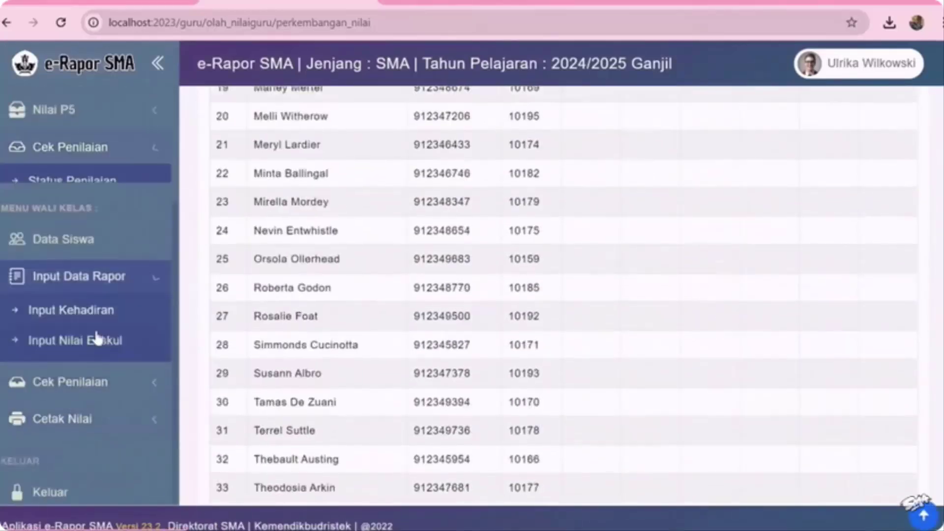
{"action": "left_click", "coordinate": [52, 293]}
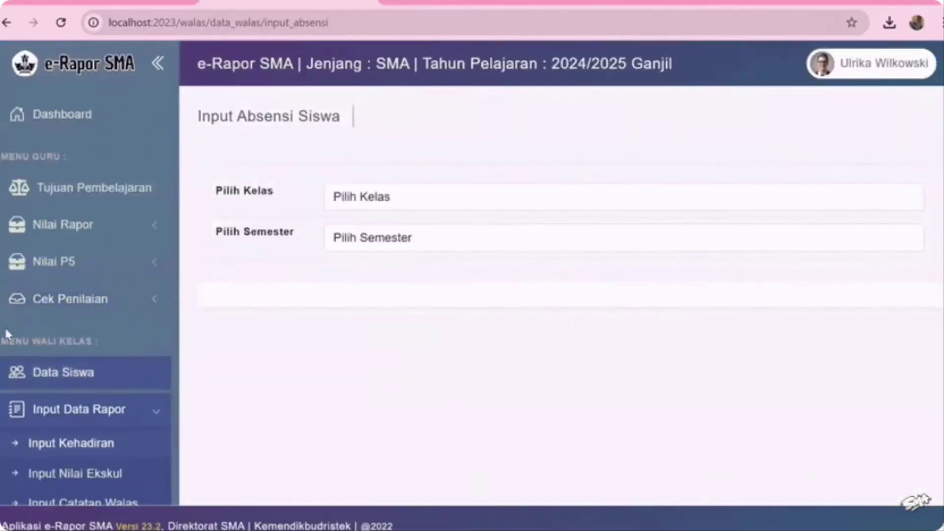
{"action": "scroll", "coordinate": [54, 346], "scroll_direction": "down", "scroll_amount": 3}
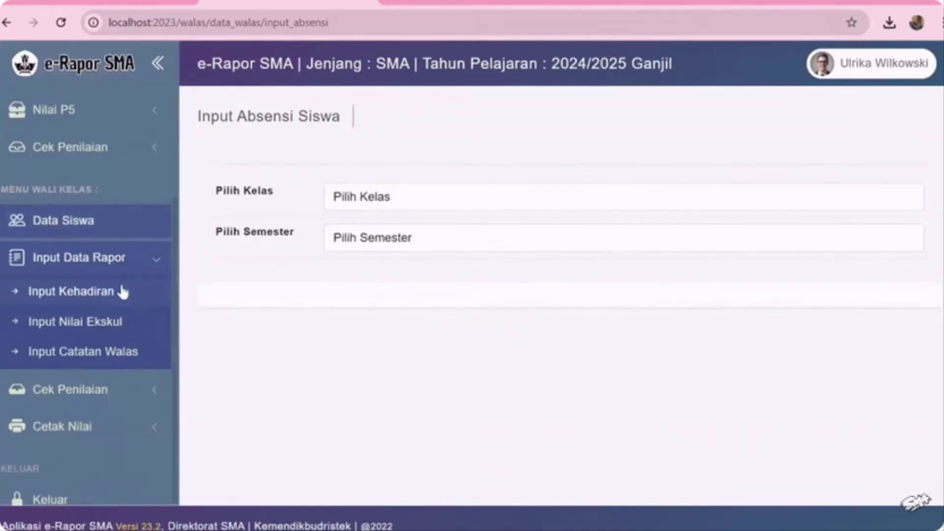
{"action": "left_click", "coordinate": [84, 325]}
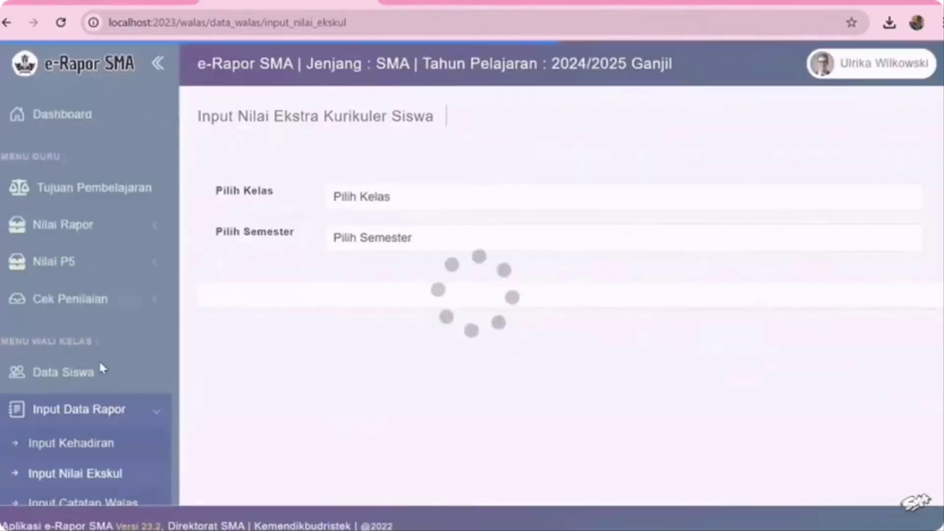
{"action": "left_click", "coordinate": [102, 445]}
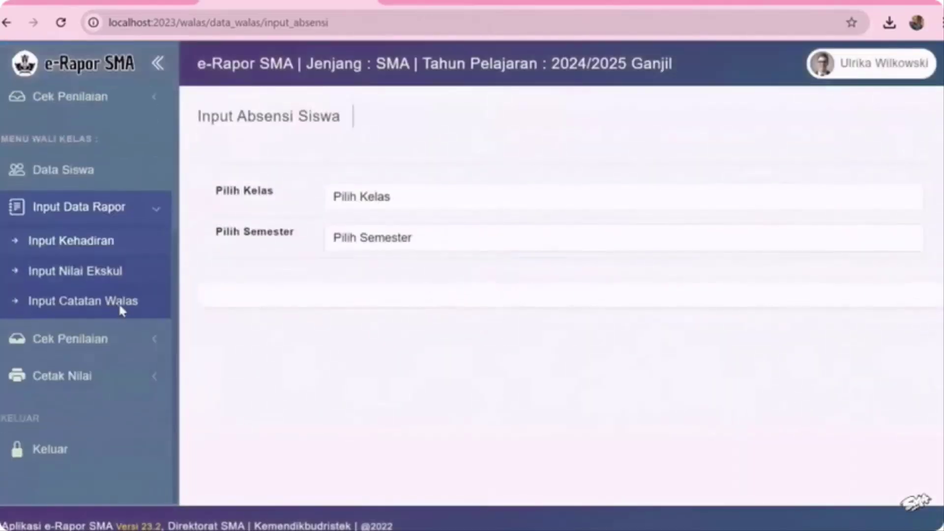
Step: Open Input Catatan Walas for class X 5, Semester 1, and look through the students' homeroom note fields
{"action": "left_click", "coordinate": [66, 302]}
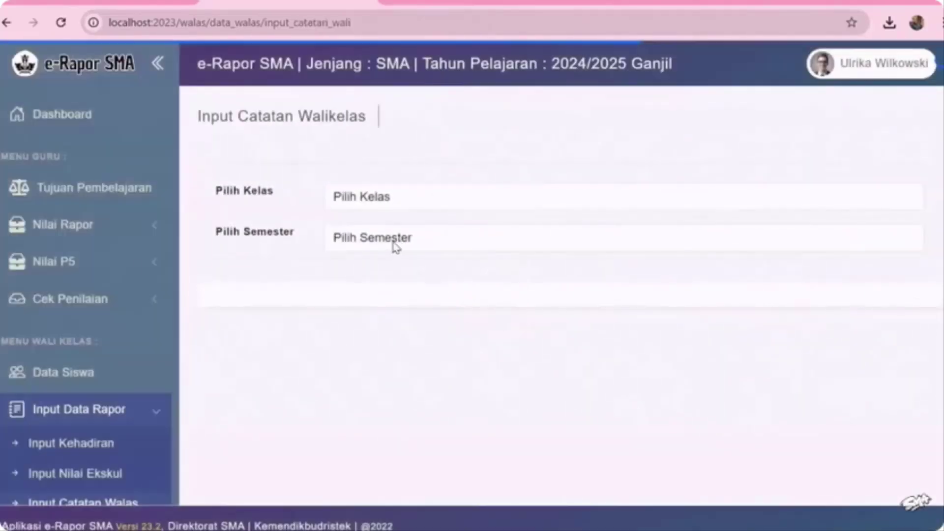
{"action": "left_click", "coordinate": [394, 241]}
{"action": "left_click", "coordinate": [394, 241]}
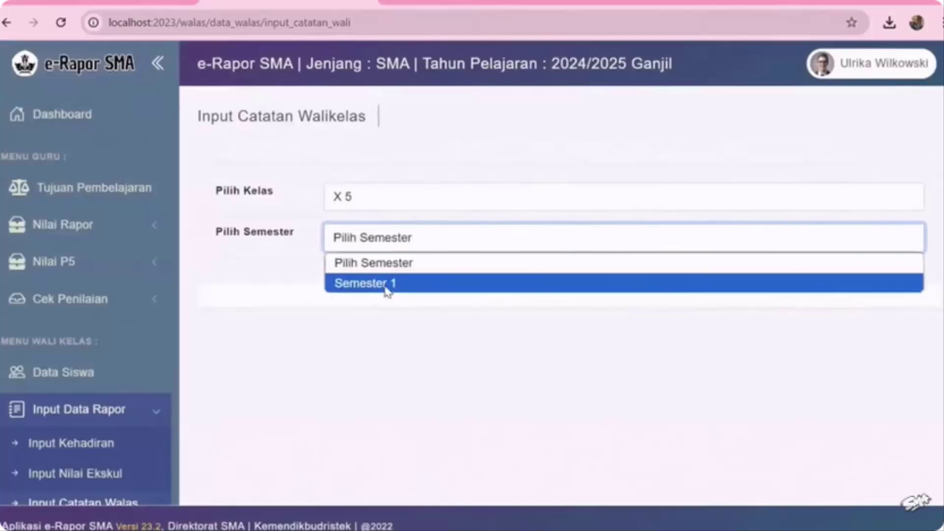
{"action": "left_click", "coordinate": [386, 283]}
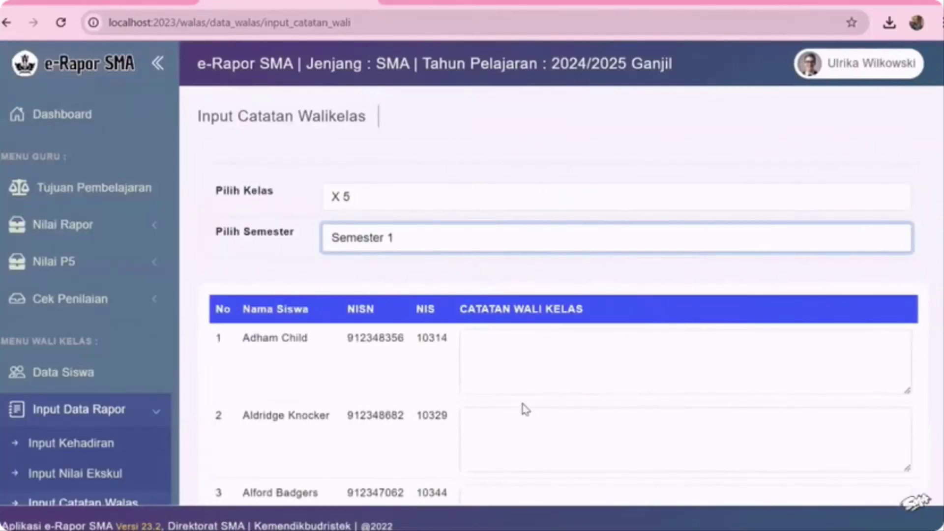
{"action": "scroll", "coordinate": [523, 406], "scroll_direction": "down", "scroll_amount": 20}
{"action": "scroll", "coordinate": [123, 301], "scroll_direction": "down", "scroll_amount": 3}
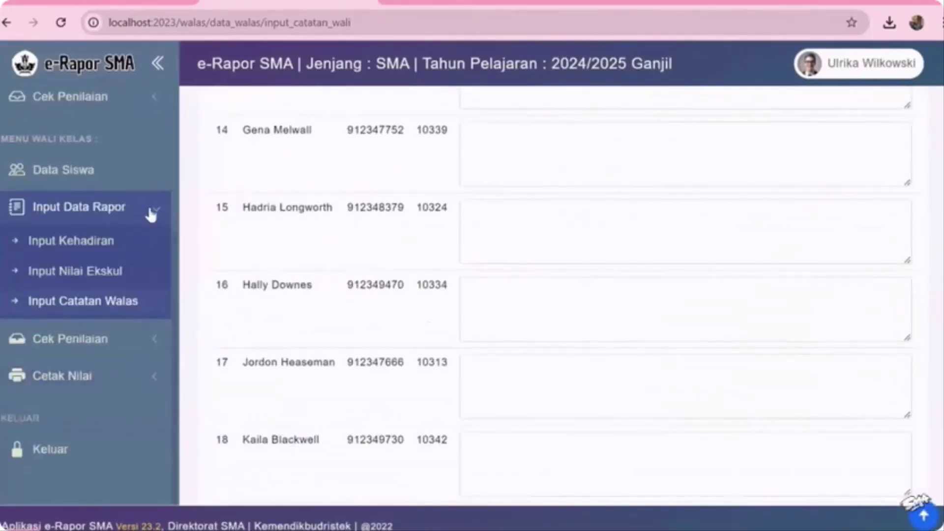
Step: Open the homeroom report grade ledger page, select class X 5 and download its semester ledger
{"action": "left_click", "coordinate": [147, 206]}
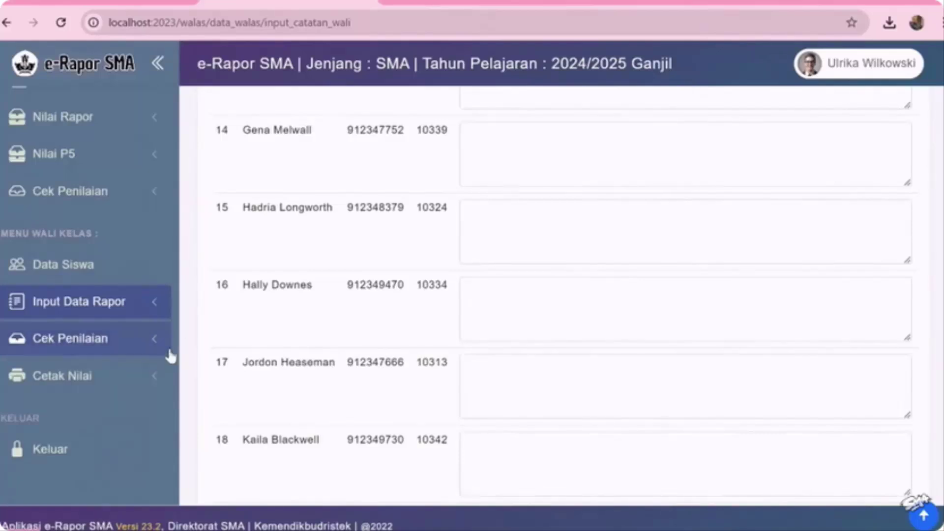
{"action": "left_click", "coordinate": [139, 338]}
{"action": "scroll", "coordinate": [120, 323], "scroll_direction": "down", "scroll_amount": 2}
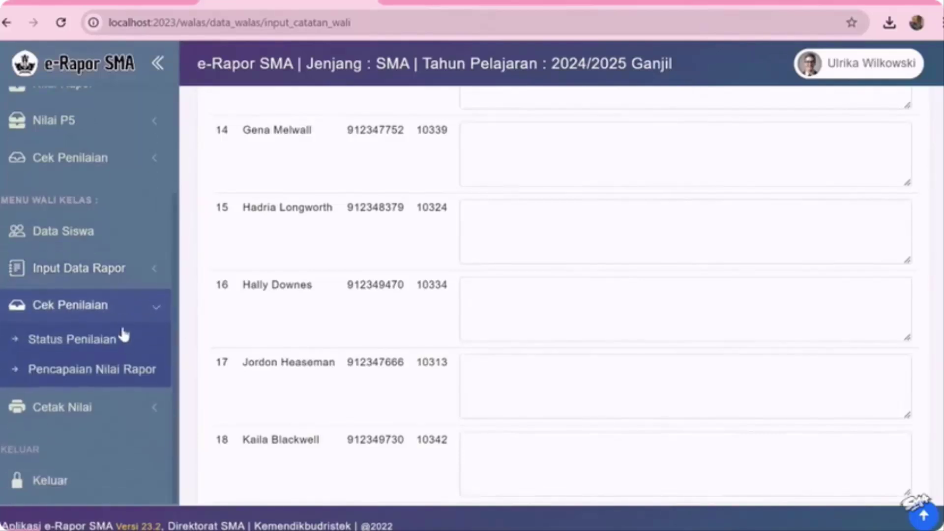
{"action": "left_click", "coordinate": [114, 383]}
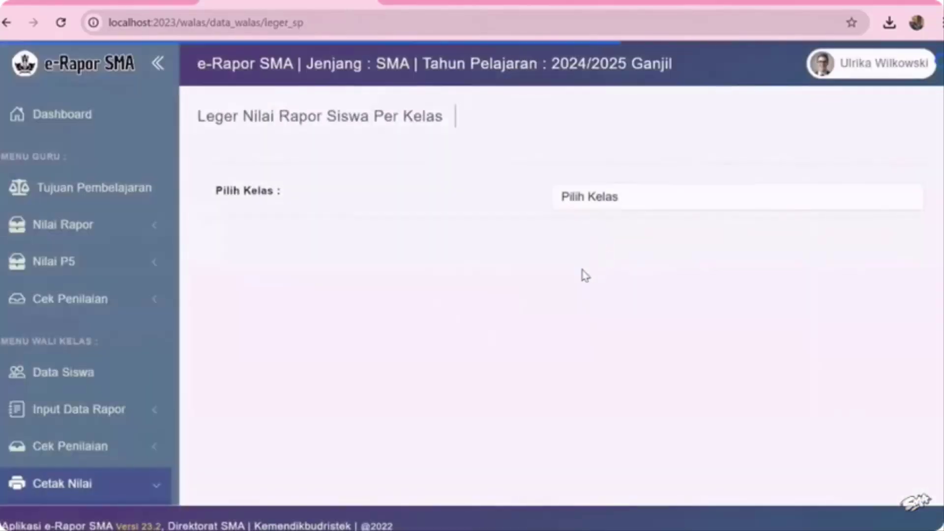
{"action": "left_click", "coordinate": [609, 197]}
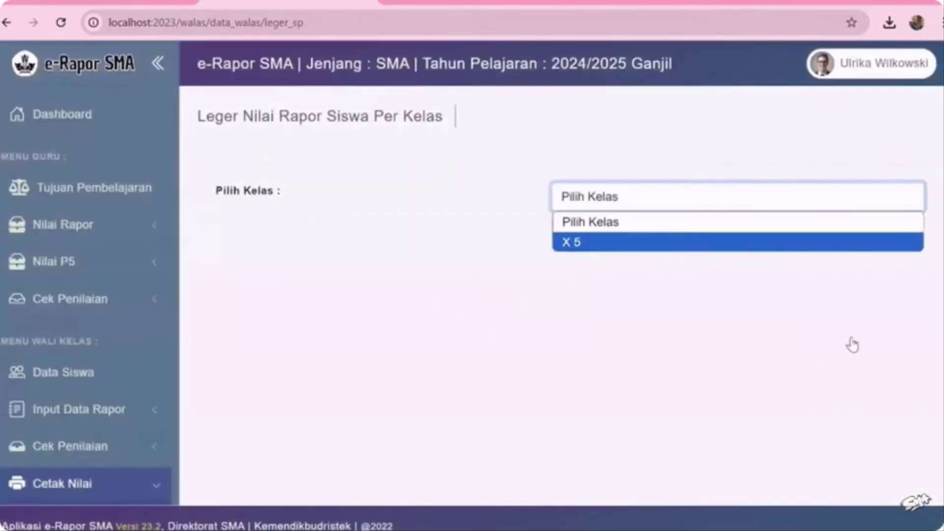
{"action": "key", "text": "Return"}
{"action": "left_click", "coordinate": [869, 340]}
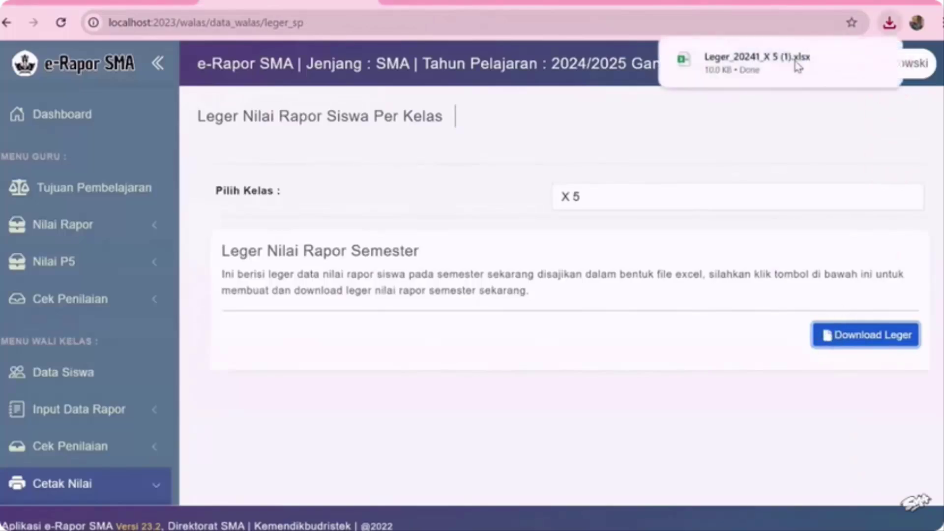
Step: Open the downloaded Leger_20241_X 5 (1).xlsx in Excel, review the students' subject grades and absences, and return to e-Rapor
{"action": "left_click", "coordinate": [758, 63]}
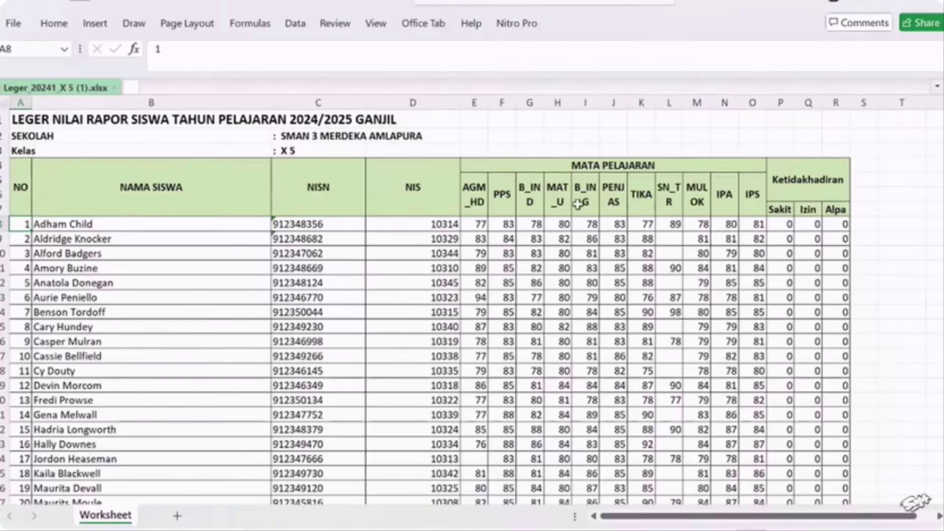
{"action": "scroll", "coordinate": [686, 276], "scroll_direction": "down", "scroll_amount": 1}
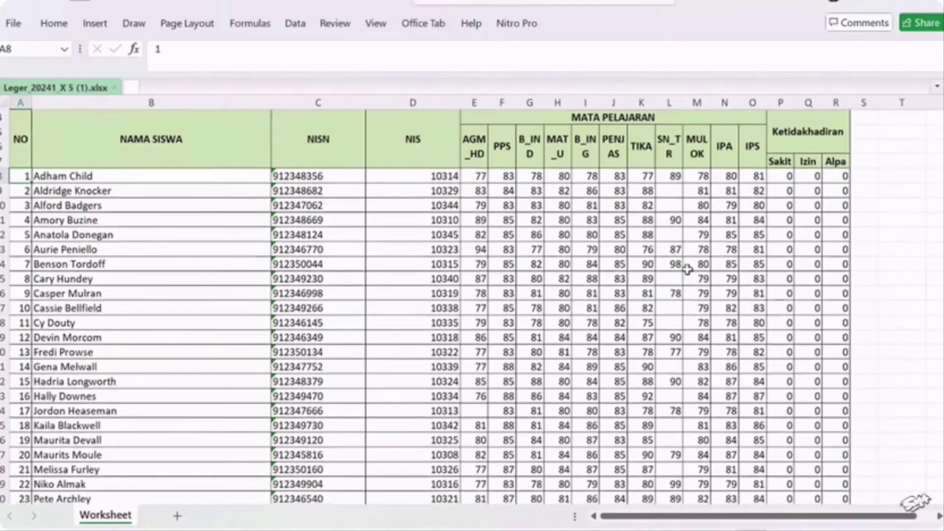
{"action": "scroll", "coordinate": [688, 273], "scroll_direction": "up", "scroll_amount": 1}
{"action": "scroll", "coordinate": [689, 268], "scroll_direction": "down", "scroll_amount": 8}
{"action": "scroll", "coordinate": [757, 114], "scroll_direction": "up", "scroll_amount": 6}
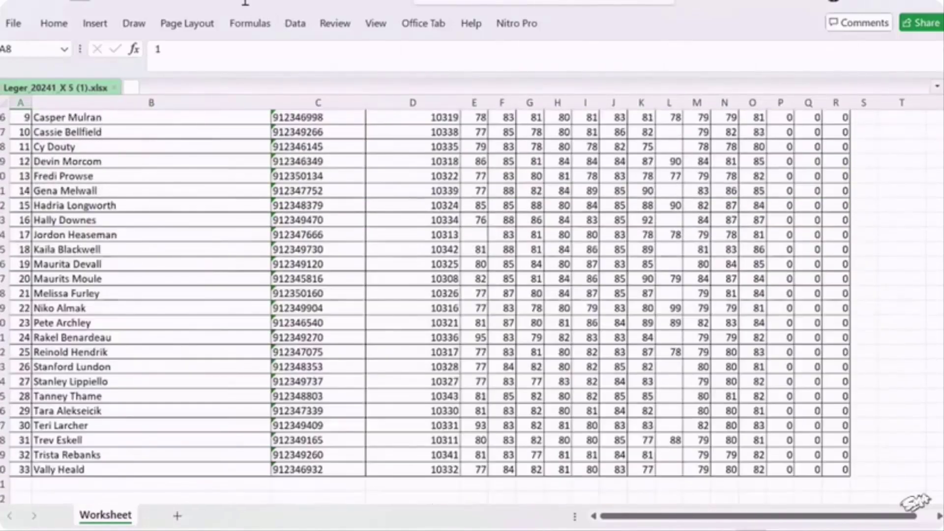
{"action": "scroll", "coordinate": [428, 305], "scroll_direction": "up", "scroll_amount": 5}
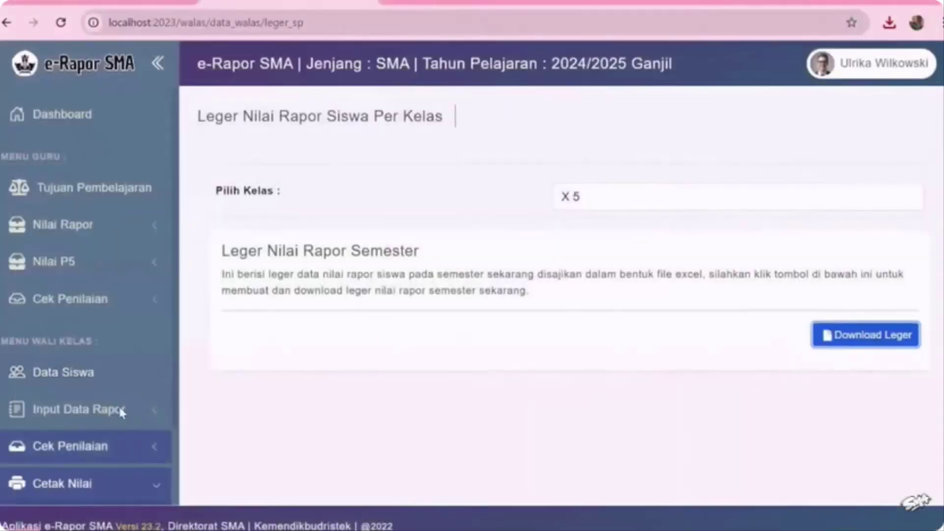
Step: View the Pelengkap Nilai Rapor page, then open Cetak Nilai Rapor Siswa and select class X 5
{"action": "scroll", "coordinate": [119, 405], "scroll_direction": "down", "scroll_amount": 3}
{"action": "left_click", "coordinate": [111, 407]}
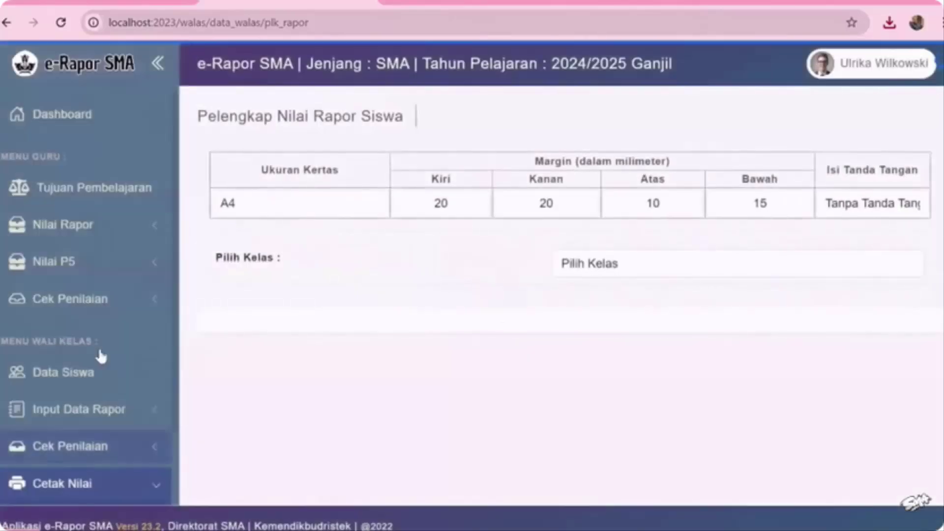
{"action": "scroll", "coordinate": [96, 346], "scroll_direction": "down", "scroll_amount": 5}
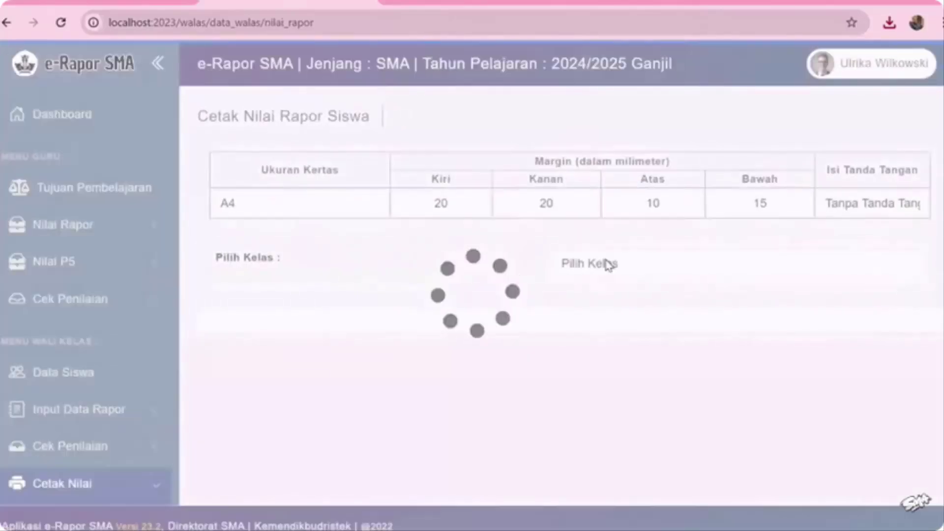
{"action": "left_click", "coordinate": [598, 274]}
{"action": "left_click", "coordinate": [591, 308]}
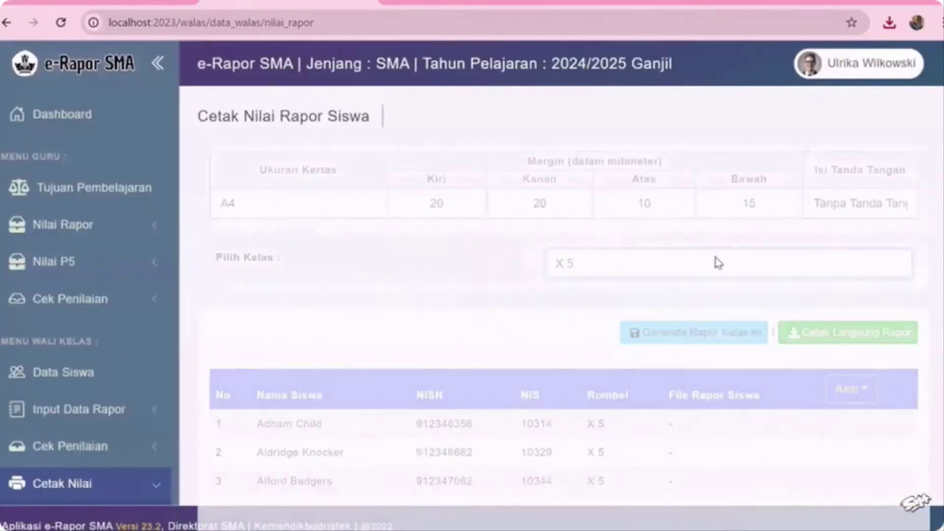
{"action": "scroll", "coordinate": [691, 261], "scroll_direction": "down", "scroll_amount": 4}
{"action": "scroll", "coordinate": [858, 133], "scroll_direction": "up", "scroll_amount": 3}
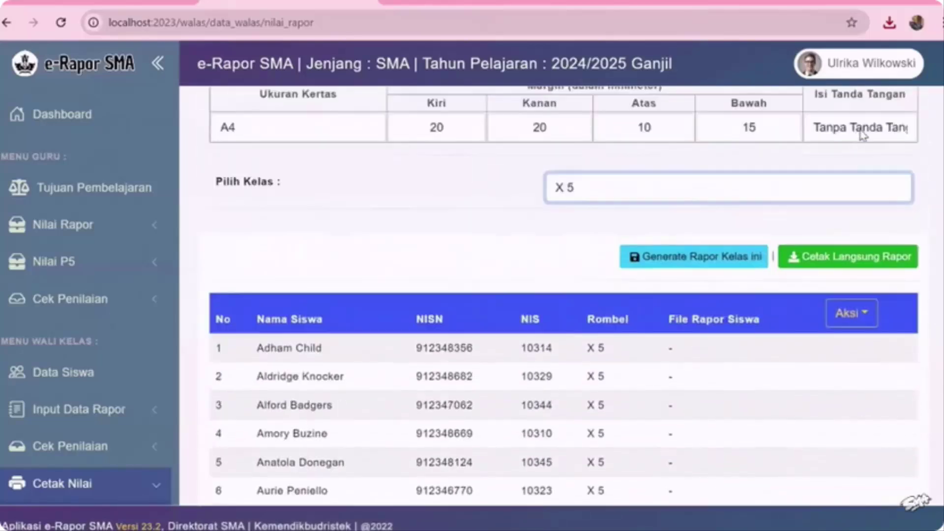
Step: Look over the report print settings for paper size, the four margins and the signature content
{"action": "left_click", "coordinate": [863, 135]}
{"action": "left_click", "coordinate": [525, 148]}
{"action": "scroll", "coordinate": [432, 202], "scroll_direction": "up", "scroll_amount": 2}
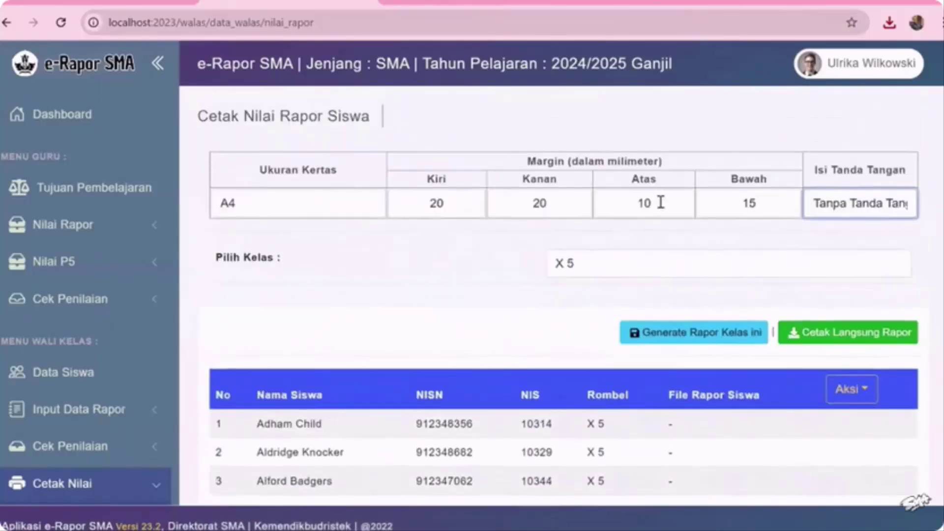
{"action": "scroll", "coordinate": [829, 239], "scroll_direction": "down", "scroll_amount": 2}
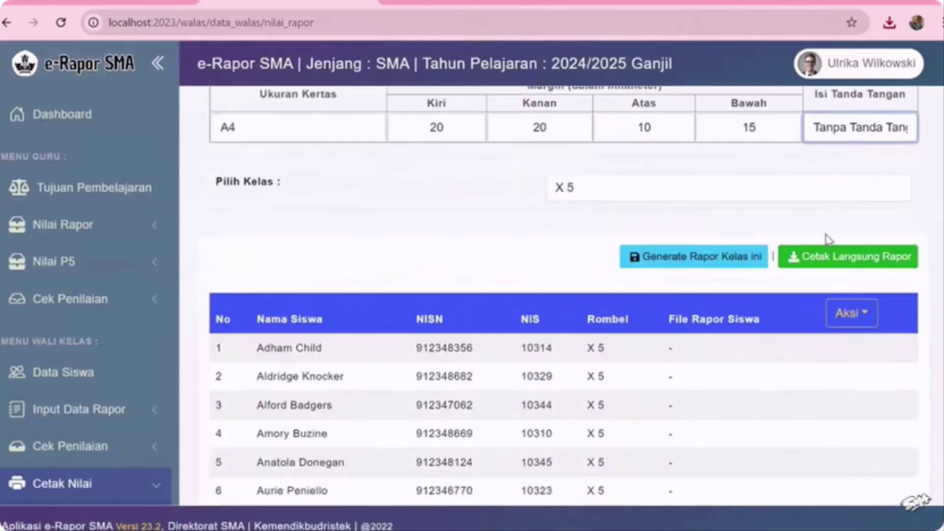
{"action": "scroll", "coordinate": [607, 178], "scroll_direction": "up", "scroll_amount": 2}
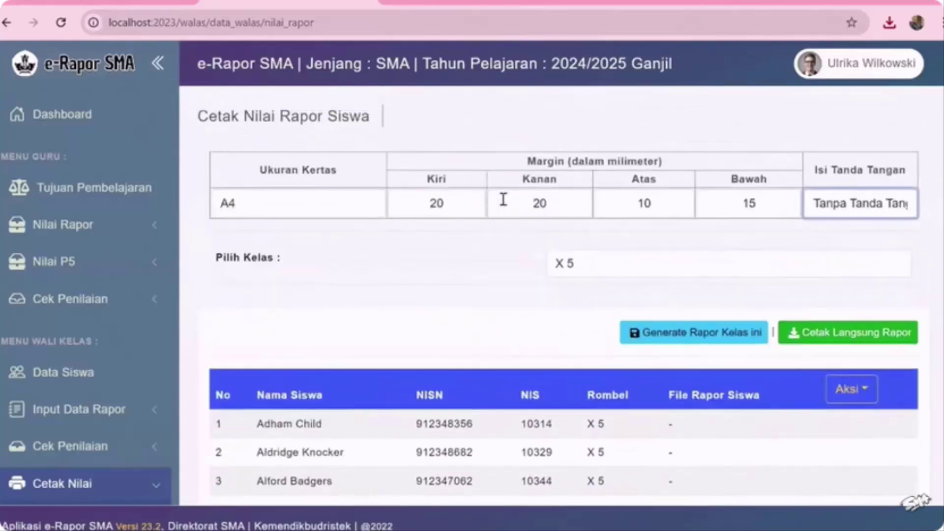
{"action": "left_click_drag", "start_coordinate": [429, 209], "coordinate": [529, 207]}
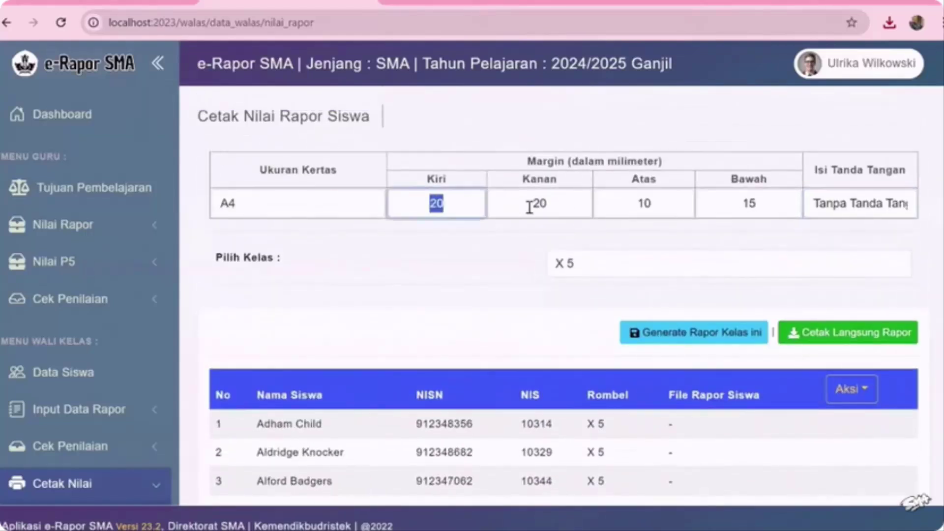
{"action": "key", "text": "Tab"}
{"action": "key", "text": "Tab"}
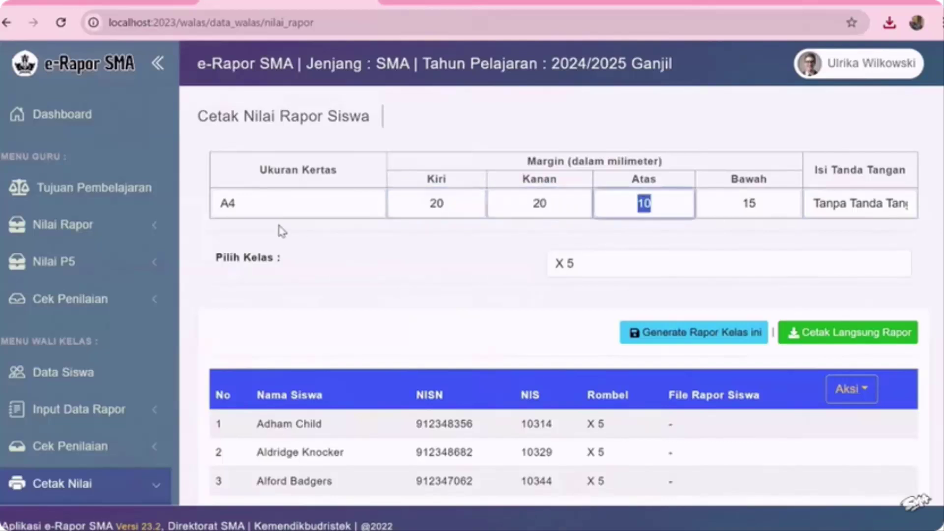
{"action": "left_click", "coordinate": [356, 207]}
{"action": "left_click", "coordinate": [418, 254]}
{"action": "left_click", "coordinate": [429, 255]}
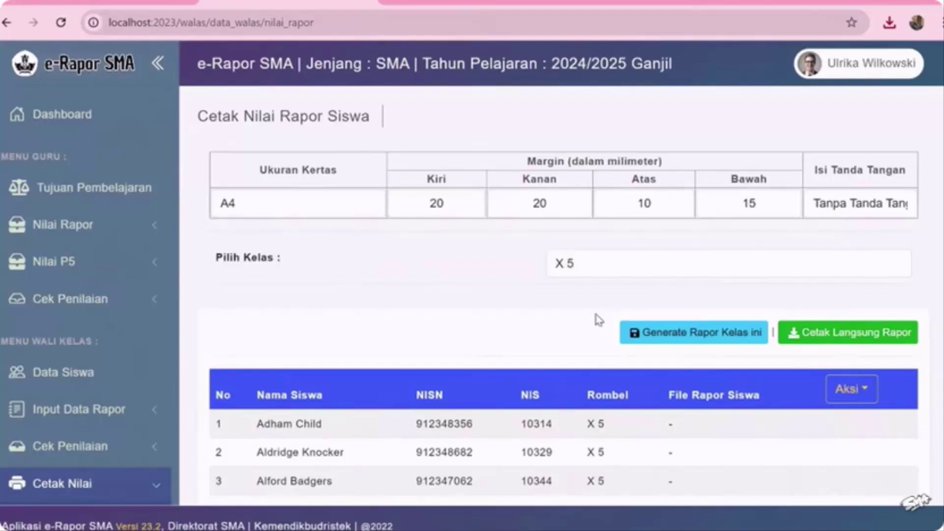
Step: Download the class X 5 reports as one PDF with Cetak Langsung Rapor, review several students' pages and close it
{"action": "scroll", "coordinate": [683, 330], "scroll_direction": "down", "scroll_amount": 2}
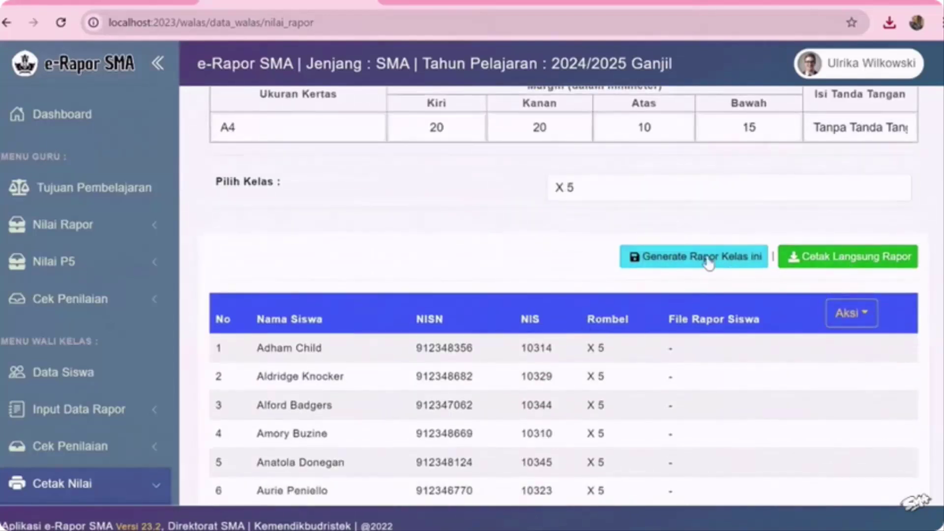
{"action": "left_click", "coordinate": [829, 266]}
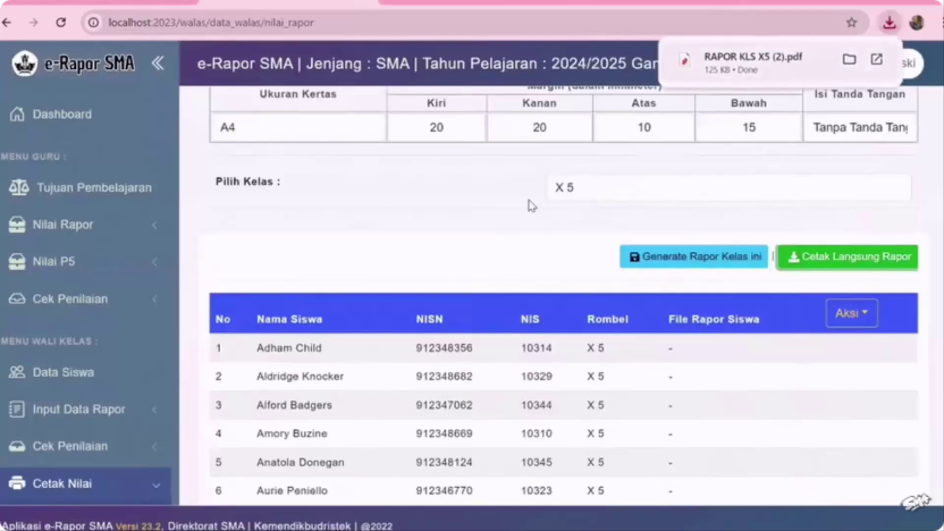
{"action": "scroll", "coordinate": [516, 204], "scroll_direction": "down", "scroll_amount": 20}
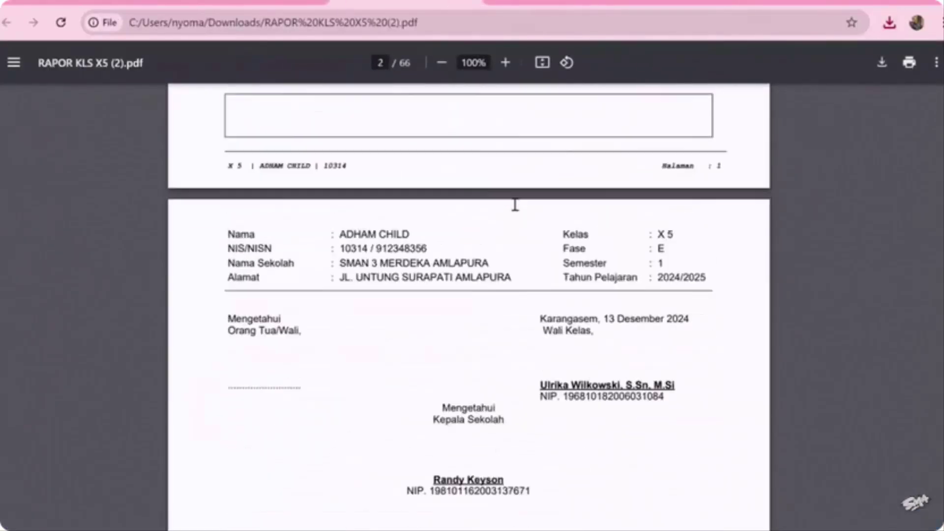
{"action": "scroll", "coordinate": [513, 212], "scroll_direction": "down", "scroll_amount": 20}
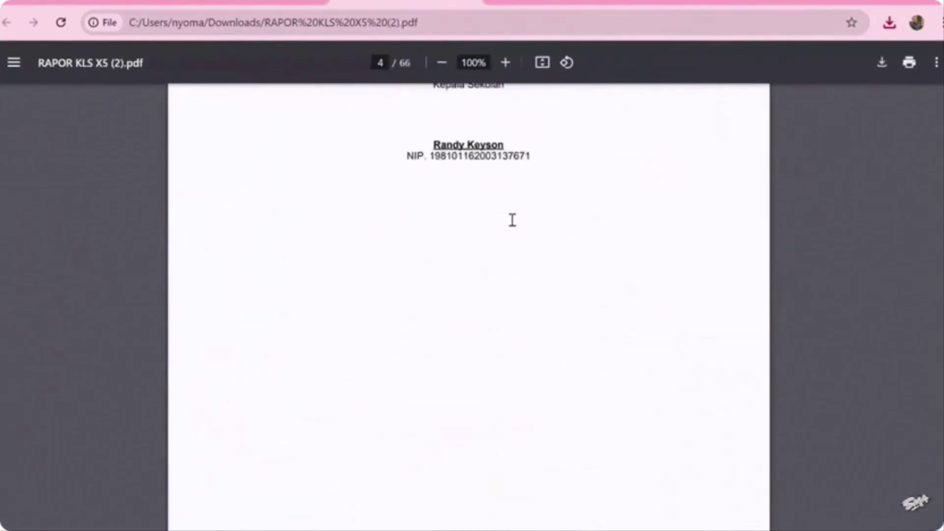
{"action": "scroll", "coordinate": [515, 228], "scroll_direction": "down", "scroll_amount": 20}
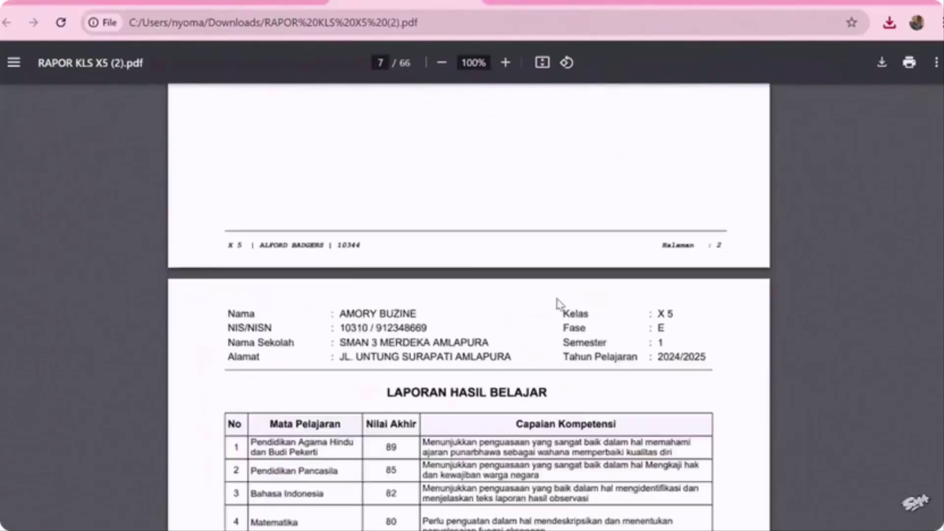
{"action": "scroll", "coordinate": [553, 301], "scroll_direction": "down", "scroll_amount": 20}
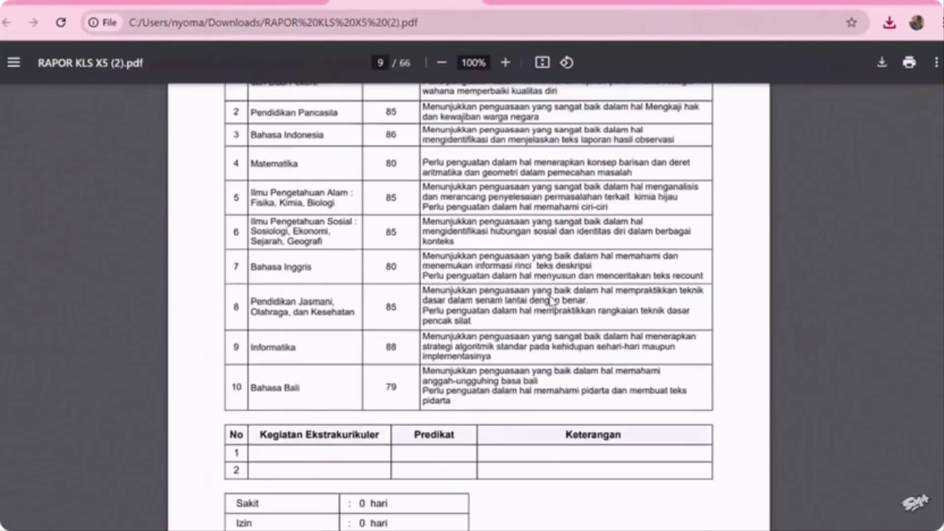
{"action": "scroll", "coordinate": [549, 320], "scroll_direction": "down", "scroll_amount": 5}
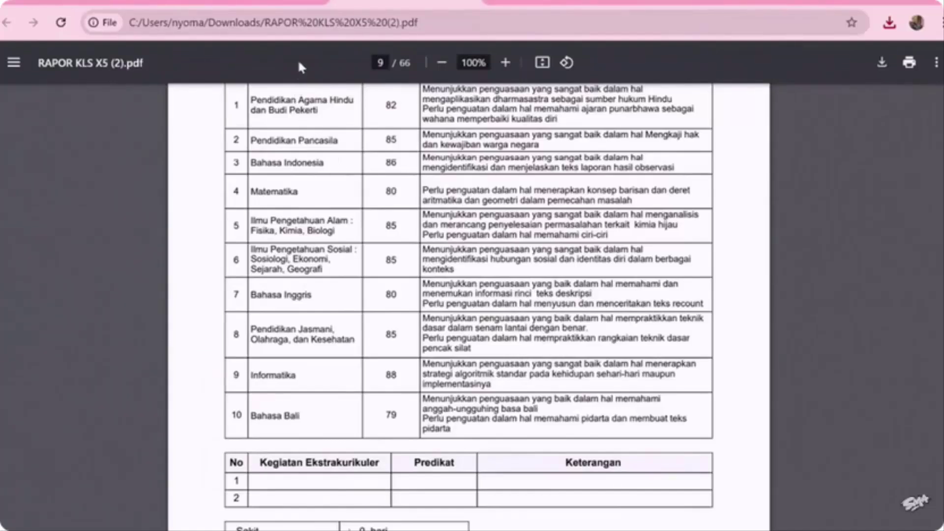
{"action": "key", "text": "ctrl+w"}
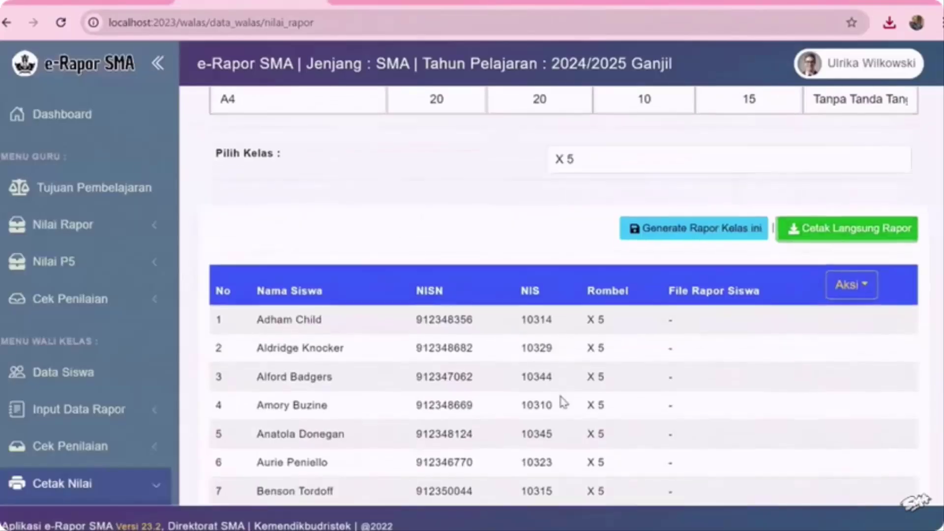
Step: Generate the individual report files for class X 5 and look through the student list
{"action": "scroll", "coordinate": [541, 401], "scroll_direction": "down", "scroll_amount": 10}
{"action": "scroll", "coordinate": [675, 365], "scroll_direction": "up", "scroll_amount": 12}
{"action": "left_click", "coordinate": [674, 343]}
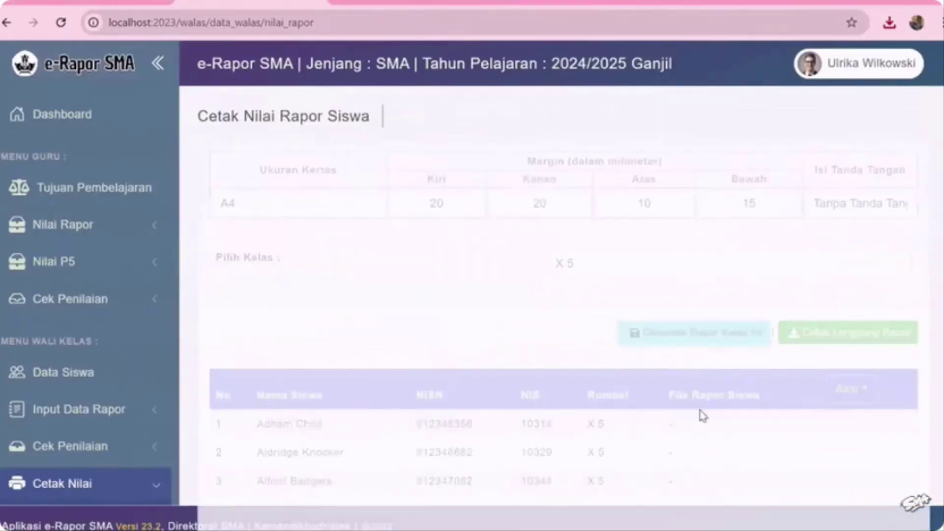
{"action": "scroll", "coordinate": [701, 415], "scroll_direction": "down", "scroll_amount": 6}
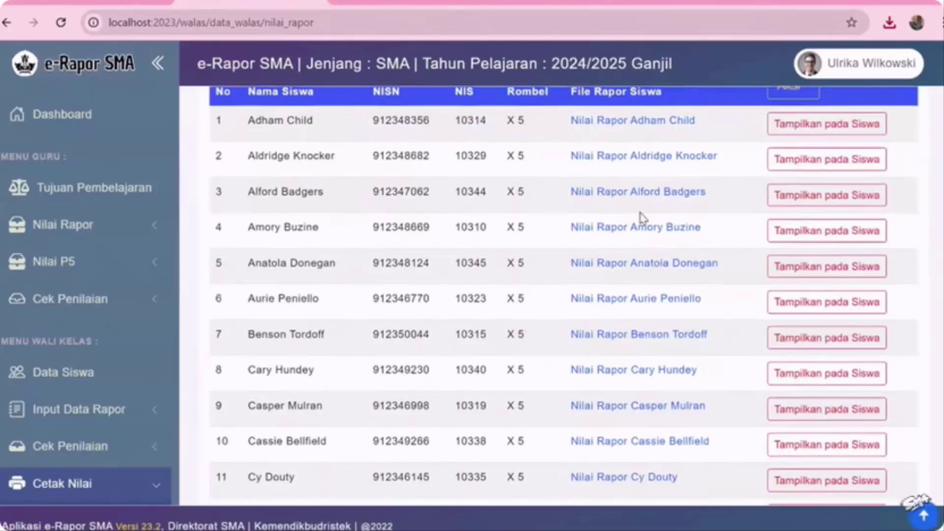
Step: Make the first student's report visible to the student, then hide it again
{"action": "scroll", "coordinate": [593, 210], "scroll_direction": "up", "scroll_amount": 2}
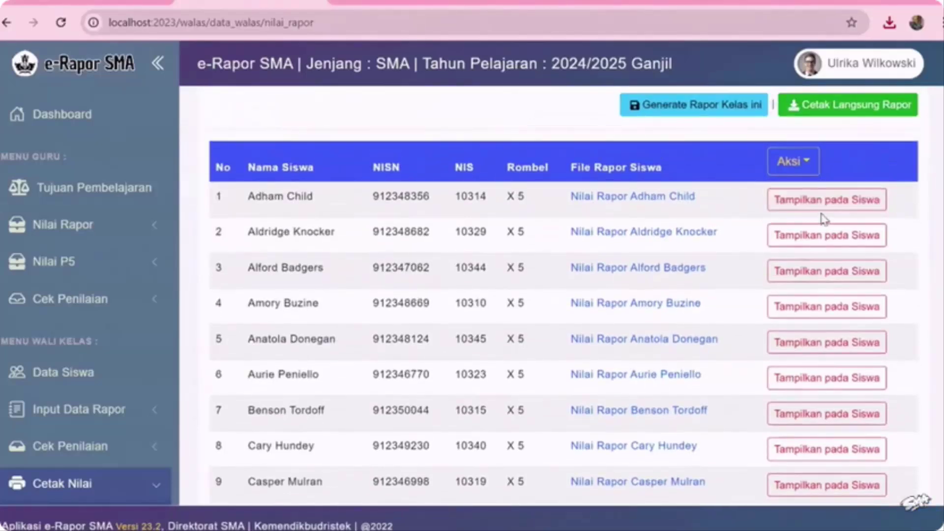
{"action": "left_click", "coordinate": [842, 202]}
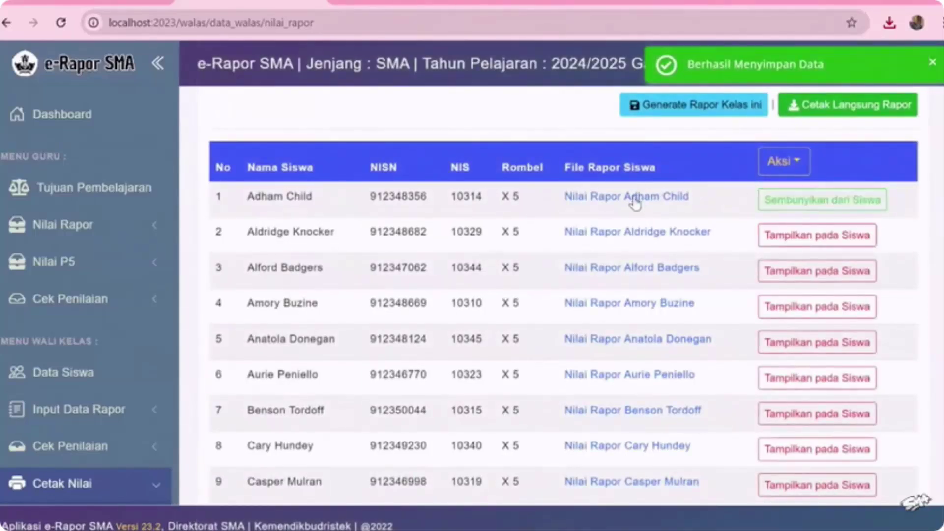
{"action": "left_click", "coordinate": [831, 207]}
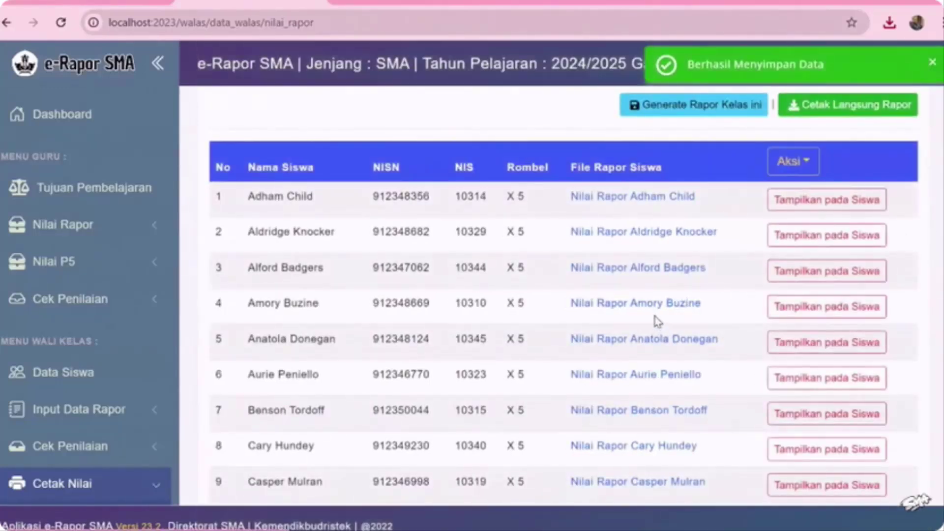
Step: Open the second student's generated report PDF and review the grades, attendance and homeroom note
{"action": "left_click", "coordinate": [636, 236]}
{"action": "scroll", "coordinate": [574, 303], "scroll_direction": "down", "scroll_amount": 8}
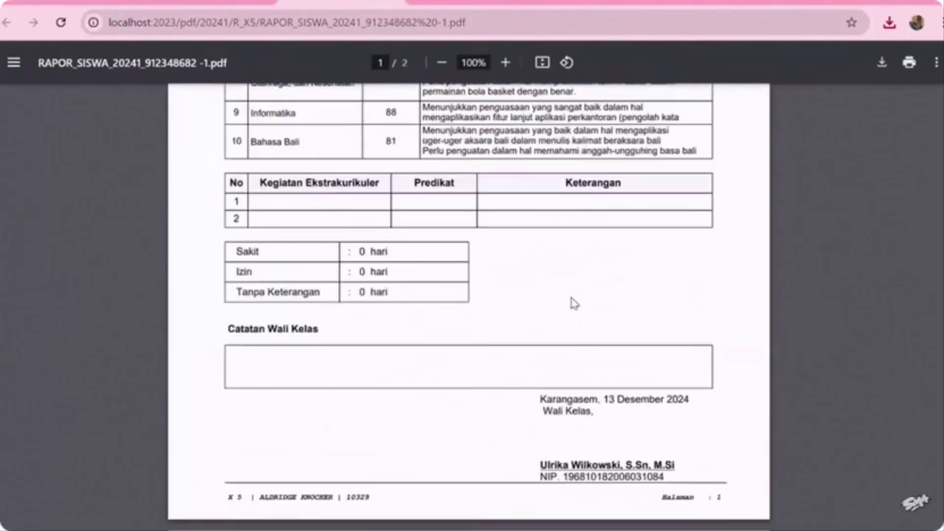
{"action": "scroll", "coordinate": [574, 303], "scroll_direction": "down", "scroll_amount": 5}
{"action": "scroll", "coordinate": [443, 197], "scroll_direction": "up", "scroll_amount": 15}
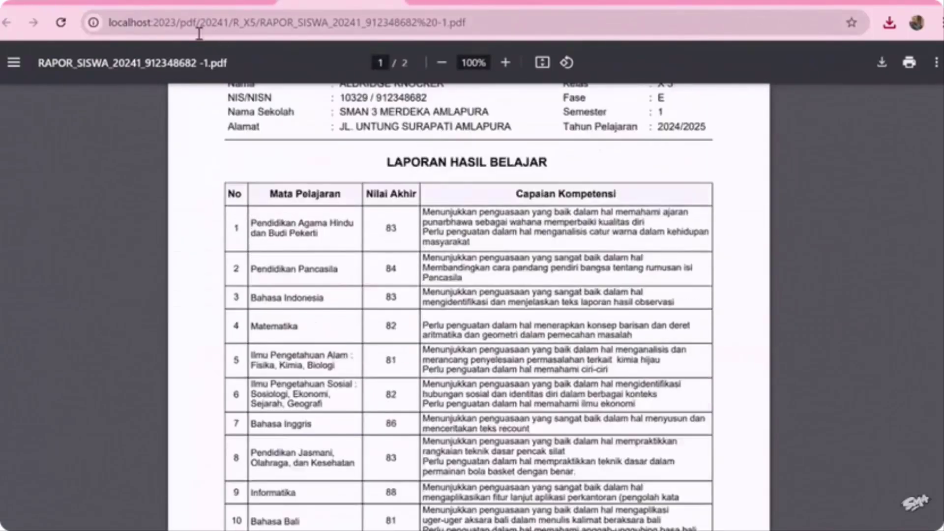
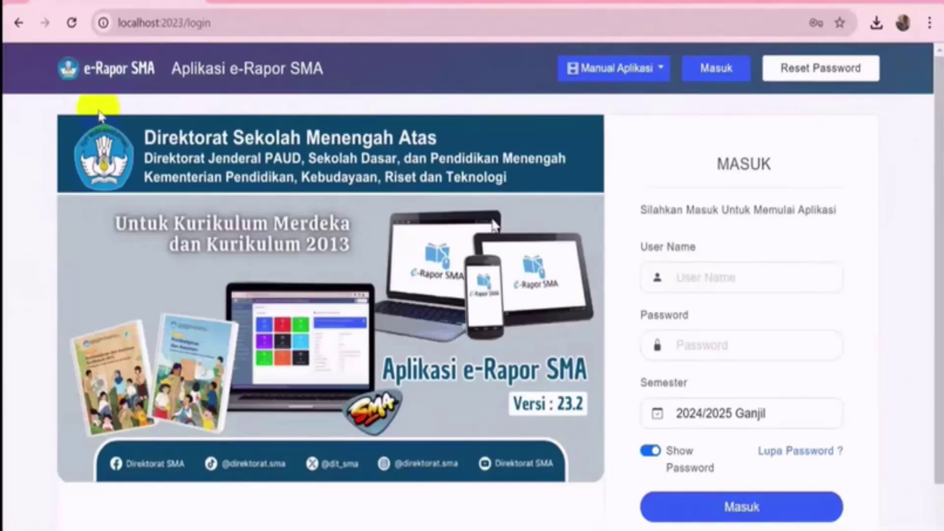
Step: Sign in with the saved administrator username and password, select SMAN 3 MERDEKA AMLAPURA and dismiss the user survey form
{"action": "left_click", "coordinate": [72, 22]}
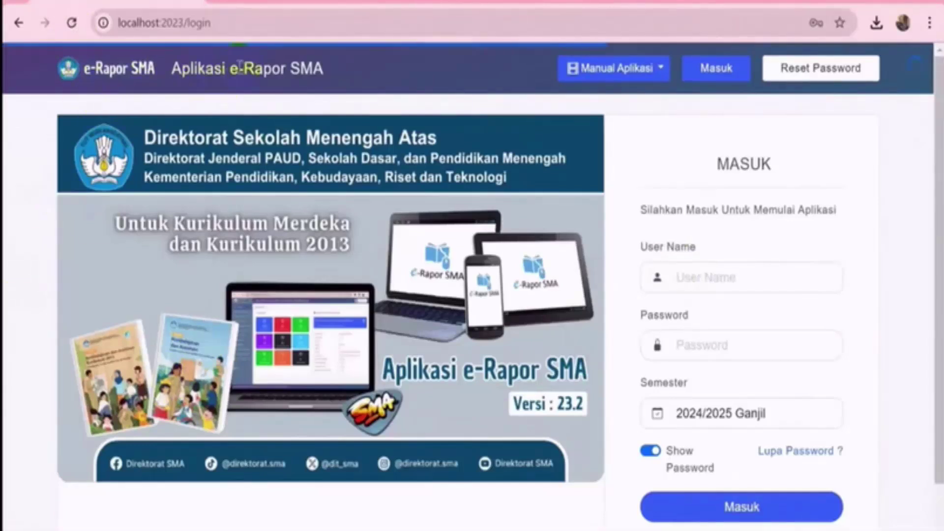
{"action": "left_click", "coordinate": [721, 282]}
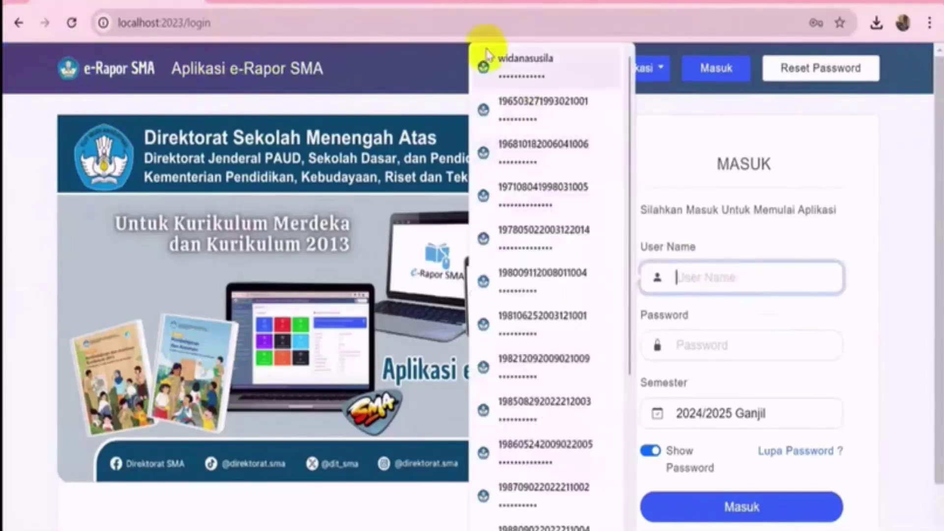
{"action": "left_click", "coordinate": [486, 55]}
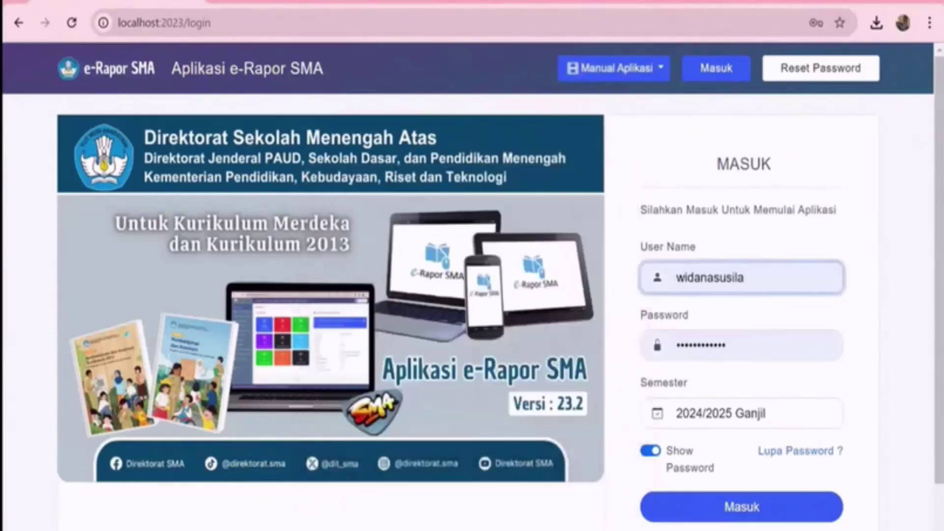
{"action": "left_click", "coordinate": [757, 505]}
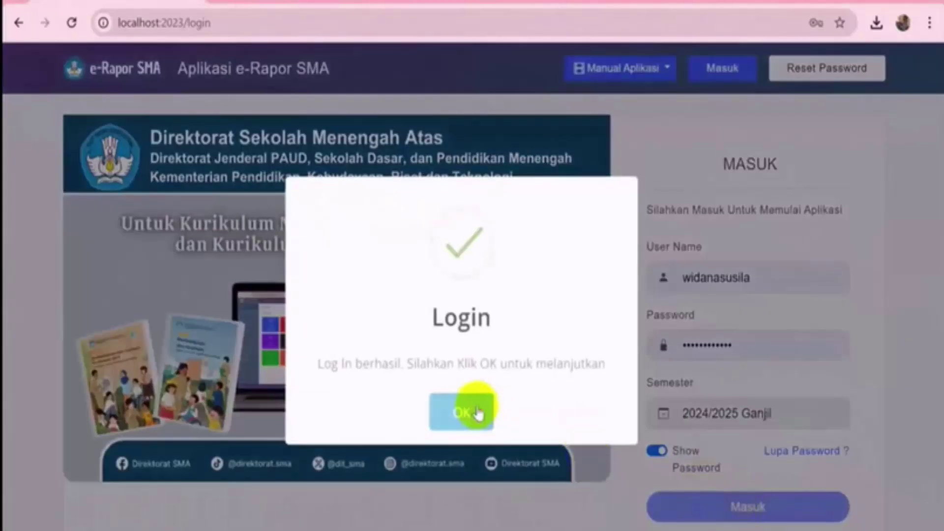
{"action": "left_click", "coordinate": [477, 413]}
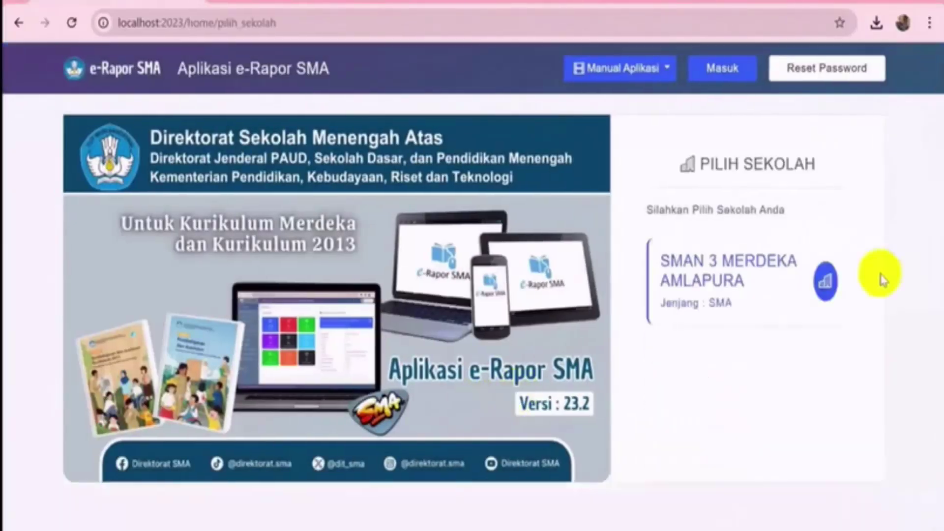
{"action": "left_click", "coordinate": [753, 282]}
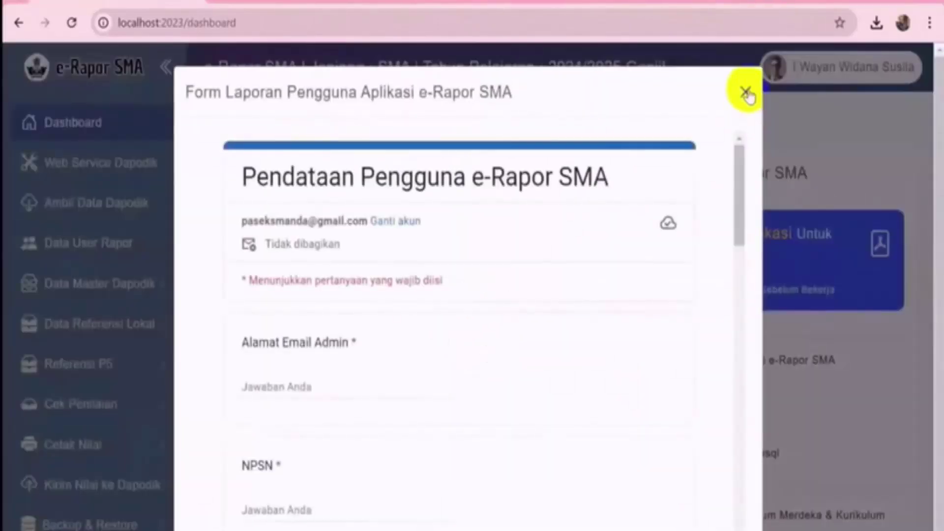
{"action": "left_click", "coordinate": [745, 91]}
Step: Open the administrator's Status Penilaian page under Cek Penilaian
{"action": "scroll", "coordinate": [152, 211], "scroll_direction": "down", "scroll_amount": 2}
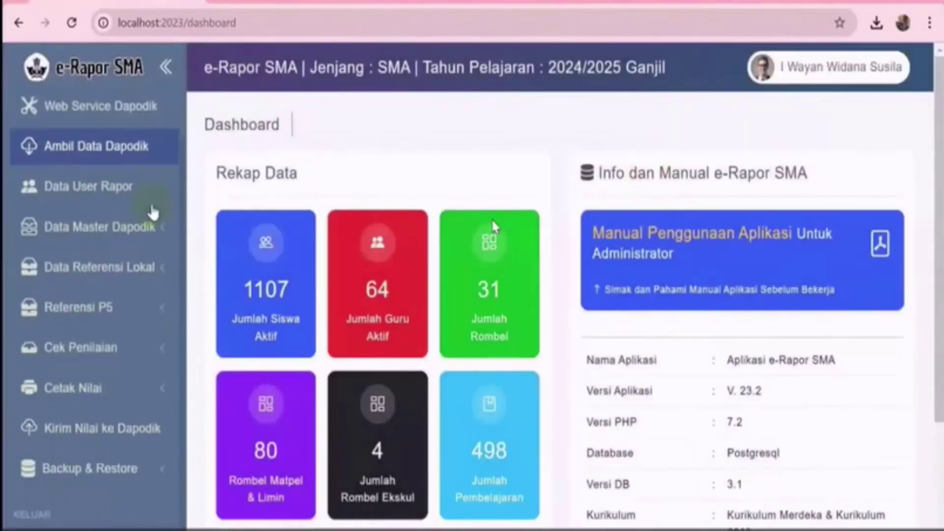
{"action": "scroll", "coordinate": [152, 212], "scroll_direction": "up", "scroll_amount": 2}
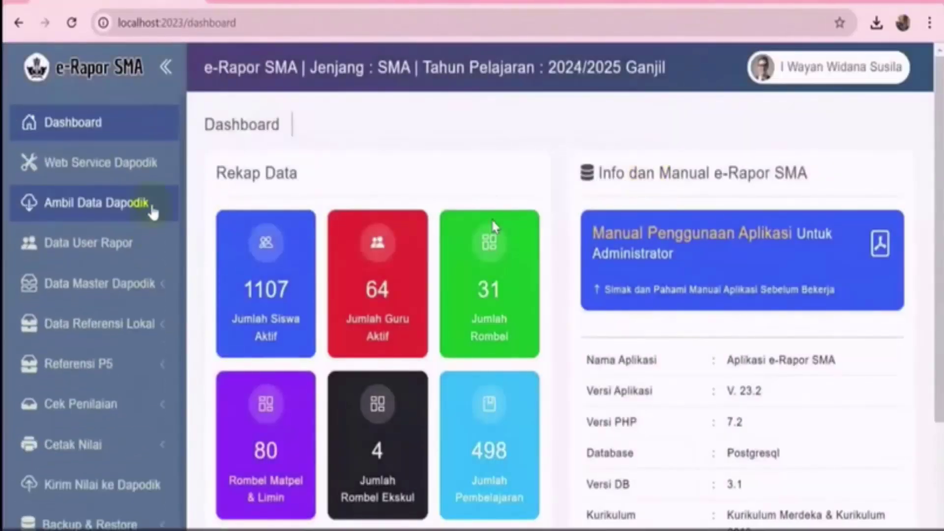
{"action": "left_click", "coordinate": [146, 410]}
{"action": "left_click", "coordinate": [107, 445]}
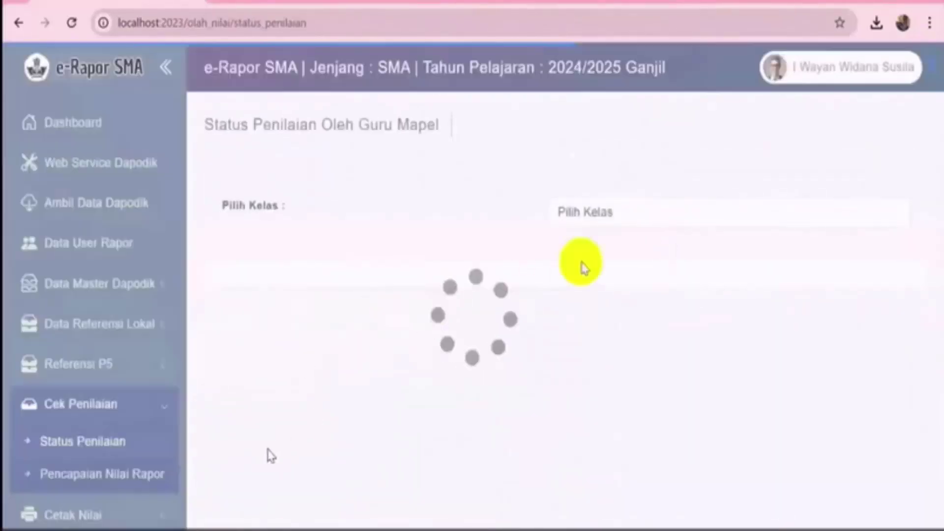
Step: Check the first X 5 student's grade achievement on the Pencapaian Nilai Rapor page
{"action": "left_click", "coordinate": [636, 209]}
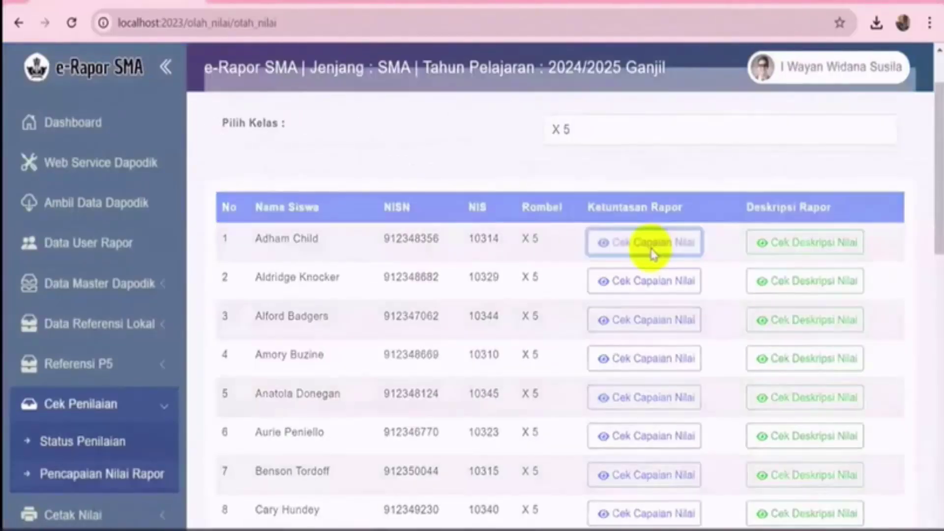
{"action": "left_click", "coordinate": [644, 244]}
{"action": "scroll", "coordinate": [525, 290], "scroll_direction": "down", "scroll_amount": 1}
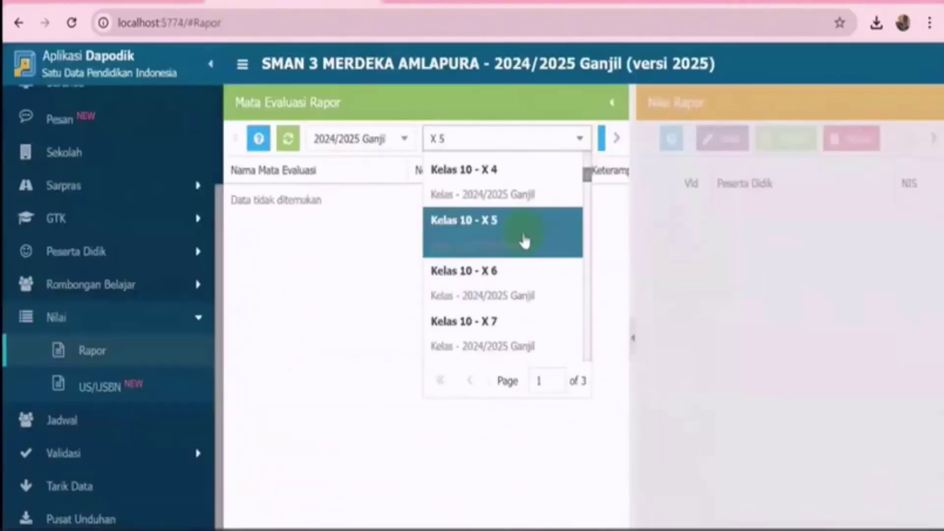
Step: Switch to Dapodik and check the Rapor page's evaluation subjects for semester 2024/2025 Ganjil and class X 5
{"action": "left_click", "coordinate": [522, 241]}
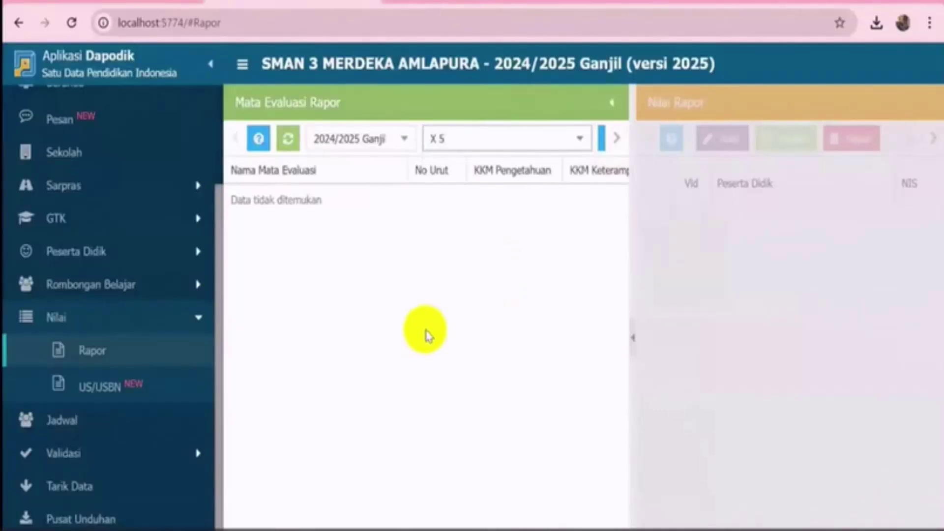
{"action": "left_click", "coordinate": [117, 361]}
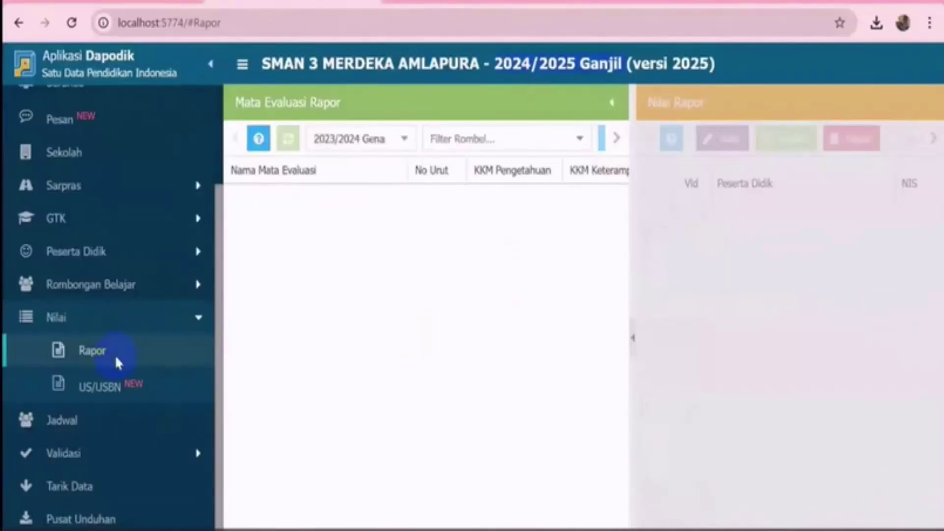
{"action": "left_click", "coordinate": [404, 138]}
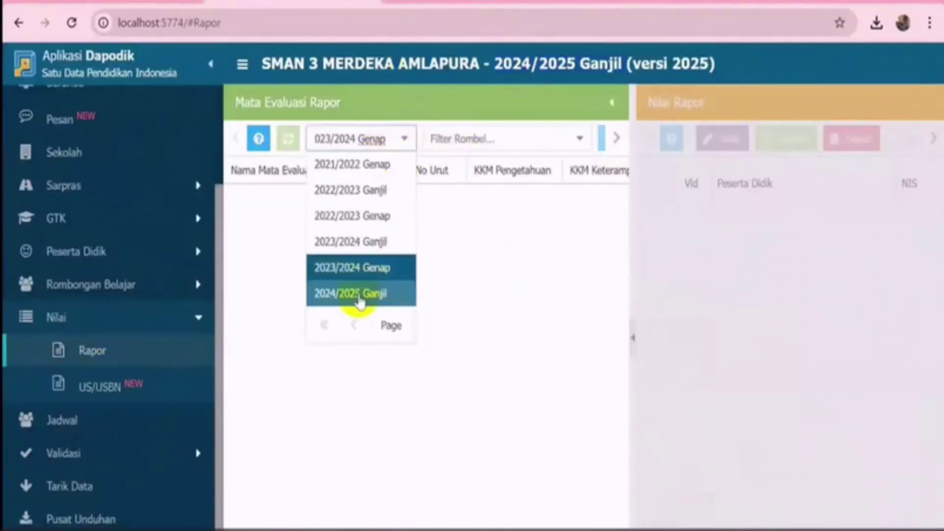
{"action": "left_click", "coordinate": [360, 303]}
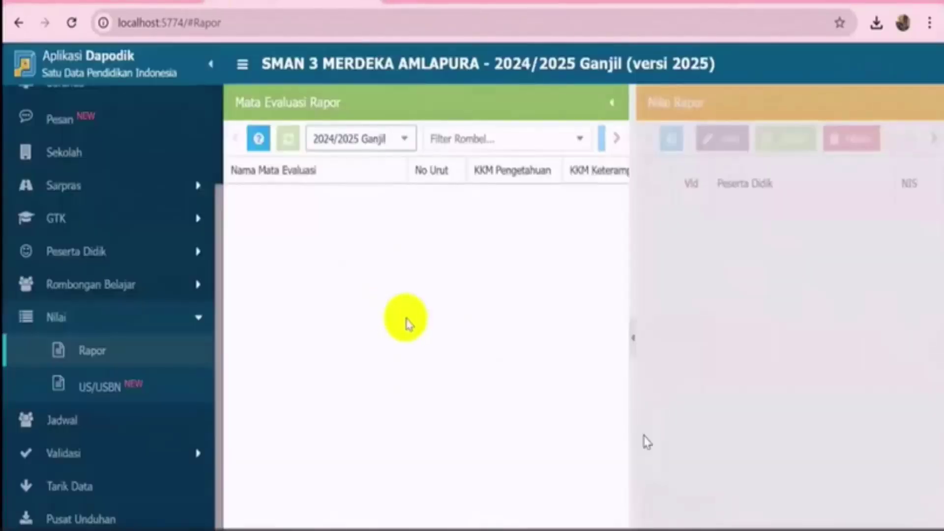
{"action": "left_click", "coordinate": [580, 139]}
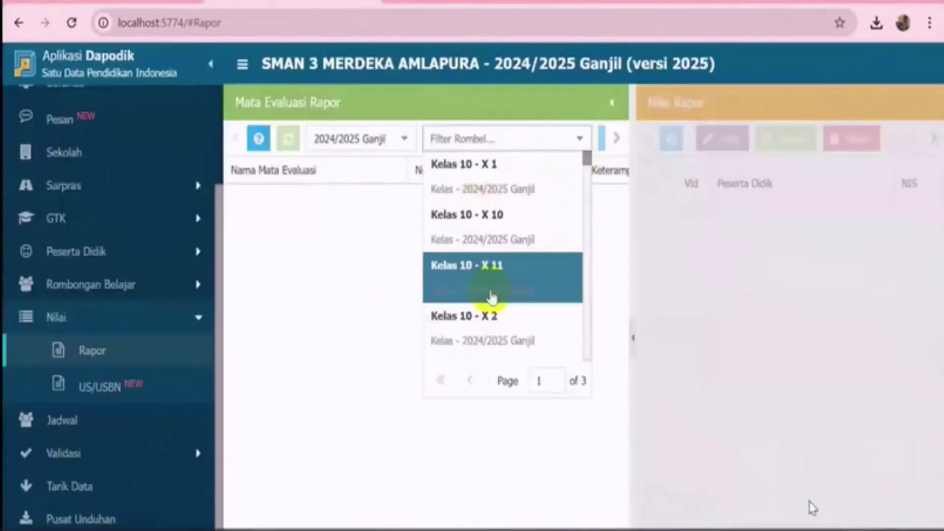
{"action": "scroll", "coordinate": [510, 270], "scroll_direction": "down", "scroll_amount": 3}
{"action": "scroll", "coordinate": [510, 270], "scroll_direction": "down", "scroll_amount": 2}
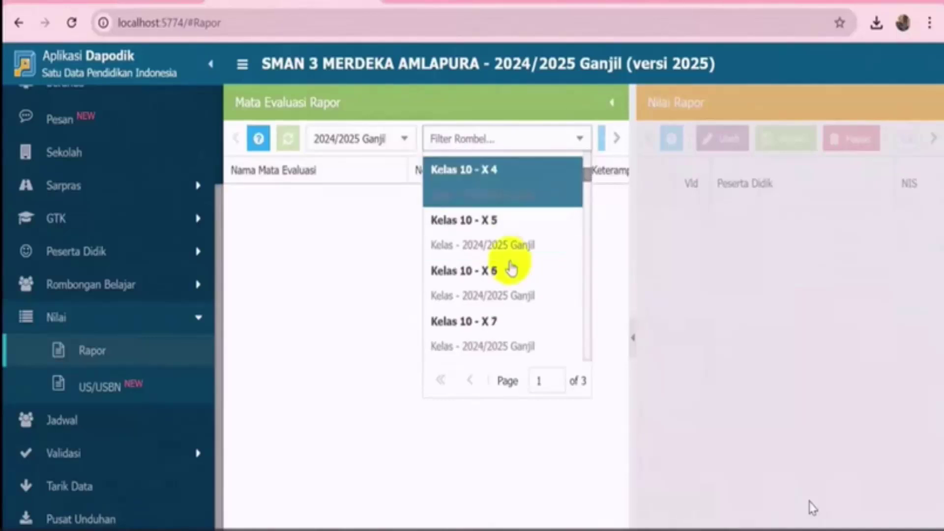
{"action": "left_click", "coordinate": [509, 261]}
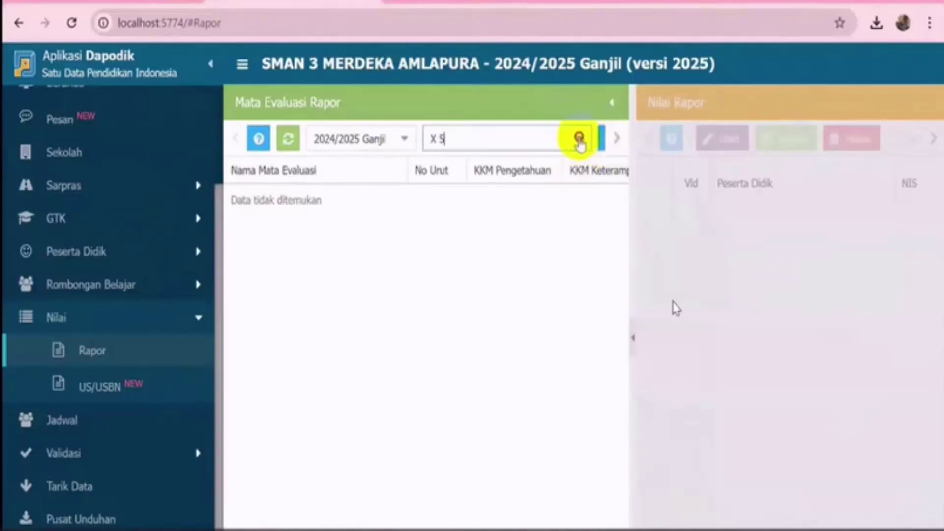
{"action": "left_click", "coordinate": [578, 137]}
{"action": "left_click", "coordinate": [521, 232]}
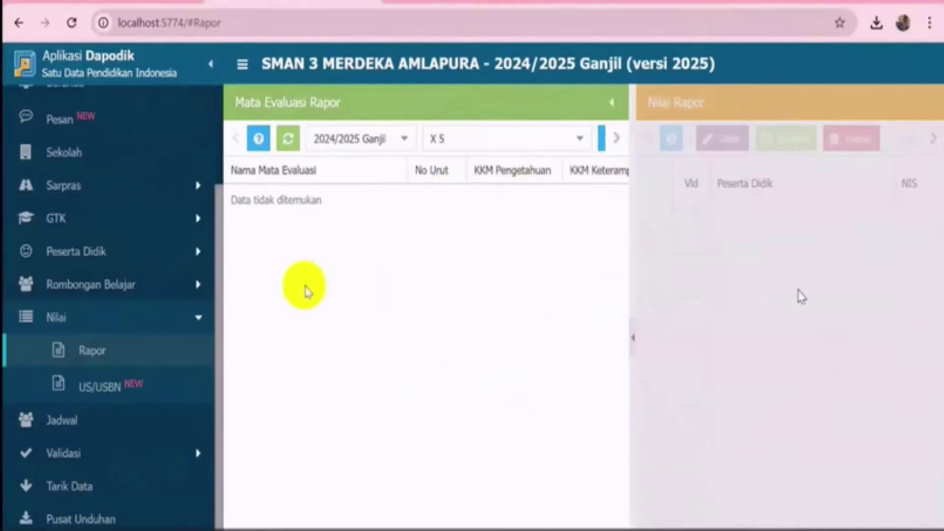
{"action": "scroll", "coordinate": [145, 312], "scroll_direction": "down", "scroll_amount": 2}
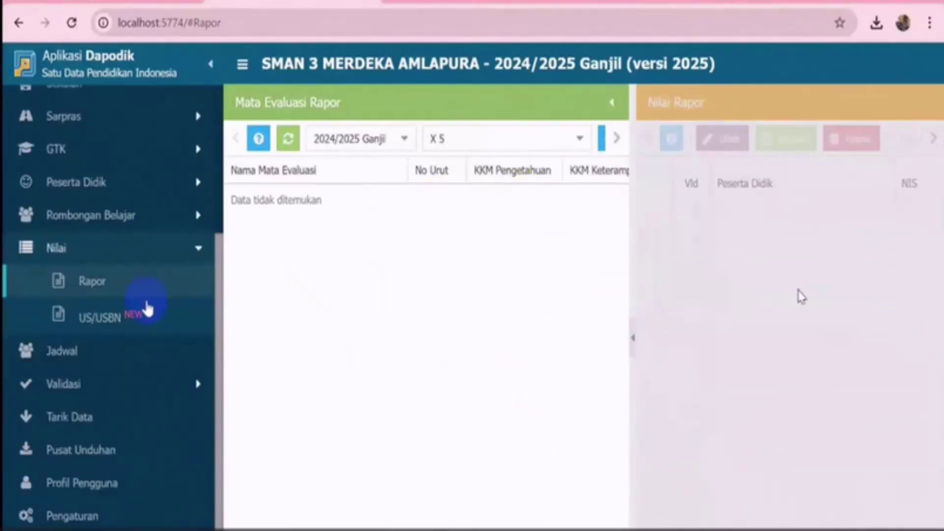
{"action": "scroll", "coordinate": [146, 308], "scroll_direction": "up", "scroll_amount": 4}
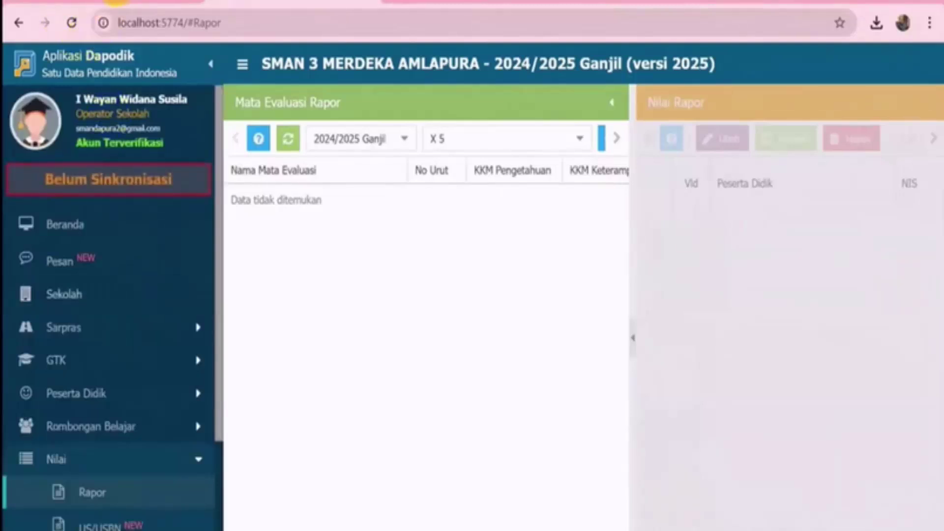
Step: Switch back to e-Rapor SMA, open the Kirim Nilai ke Dapodik page and dismiss the connection notice
{"action": "left_click", "coordinate": [115, 1]}
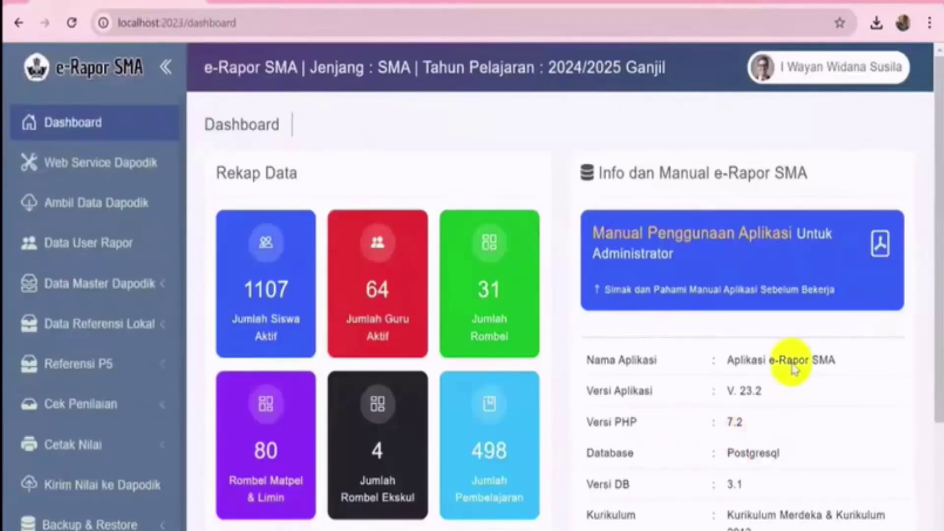
{"action": "scroll", "coordinate": [110, 398], "scroll_direction": "down", "scroll_amount": 3}
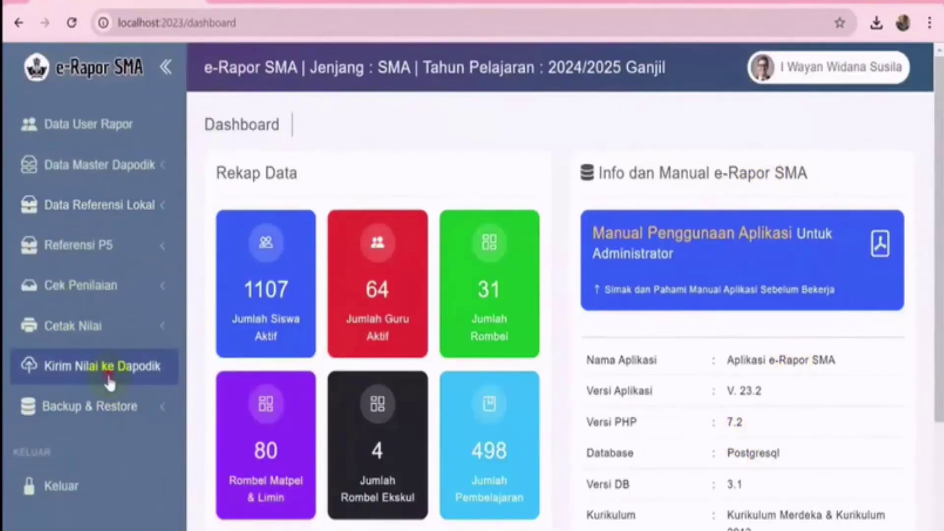
{"action": "left_click", "coordinate": [109, 382]}
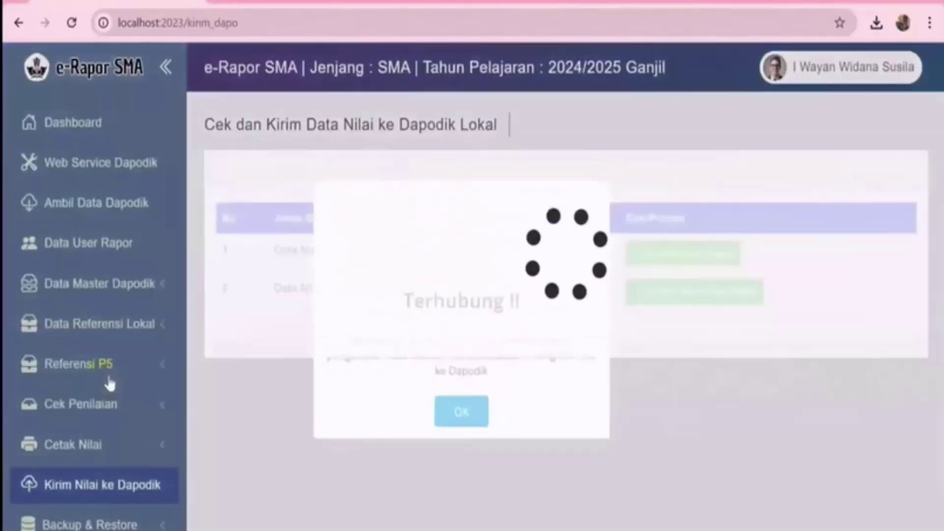
{"action": "left_click", "coordinate": [459, 426]}
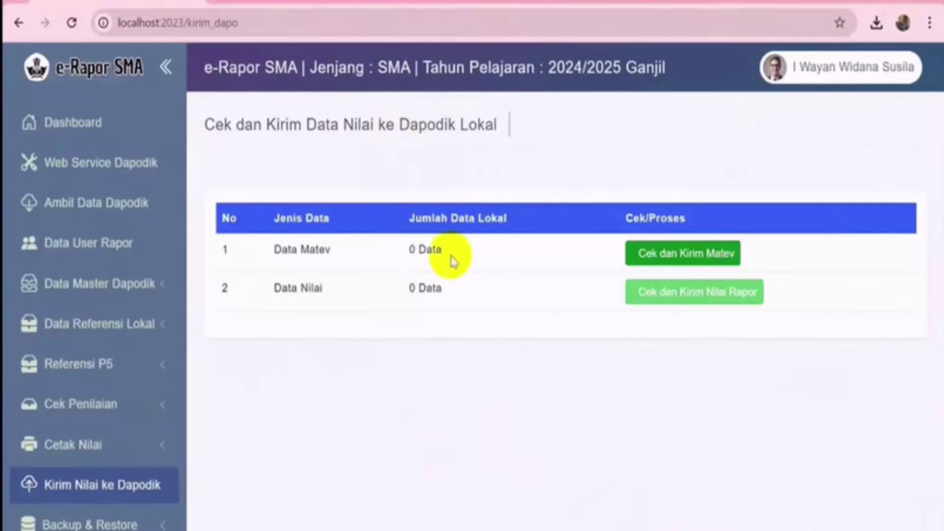
Step: Check and send the Matev data to the local Dapodik, dismiss the notices and review the local data count
{"action": "left_click", "coordinate": [715, 256]}
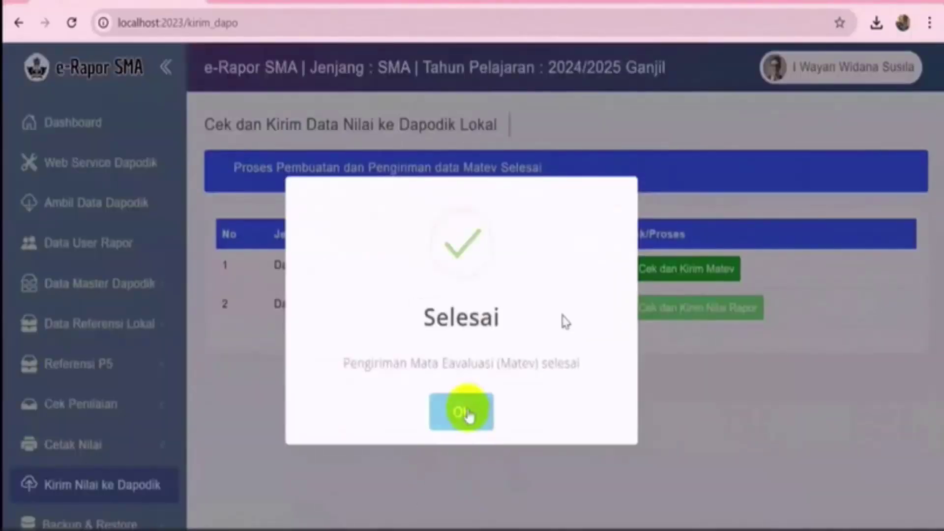
{"action": "left_click", "coordinate": [466, 411]}
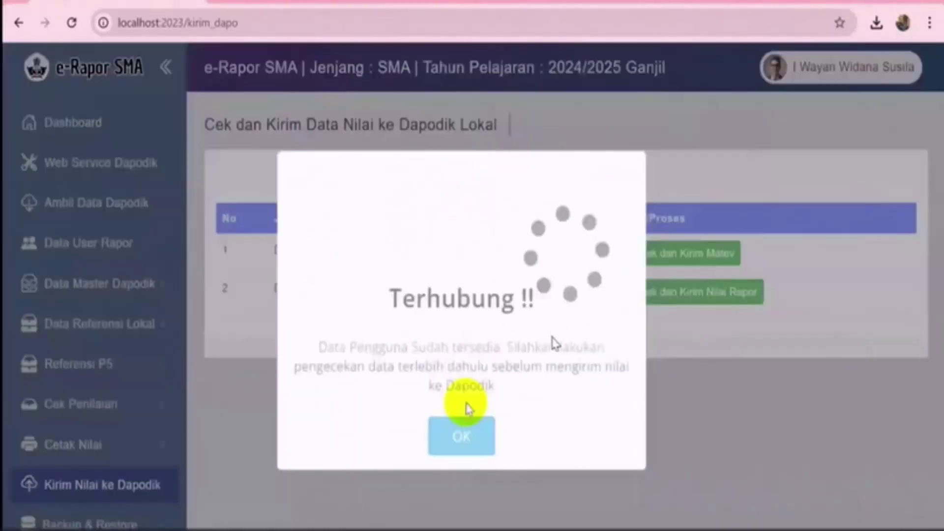
{"action": "left_click", "coordinate": [462, 433]}
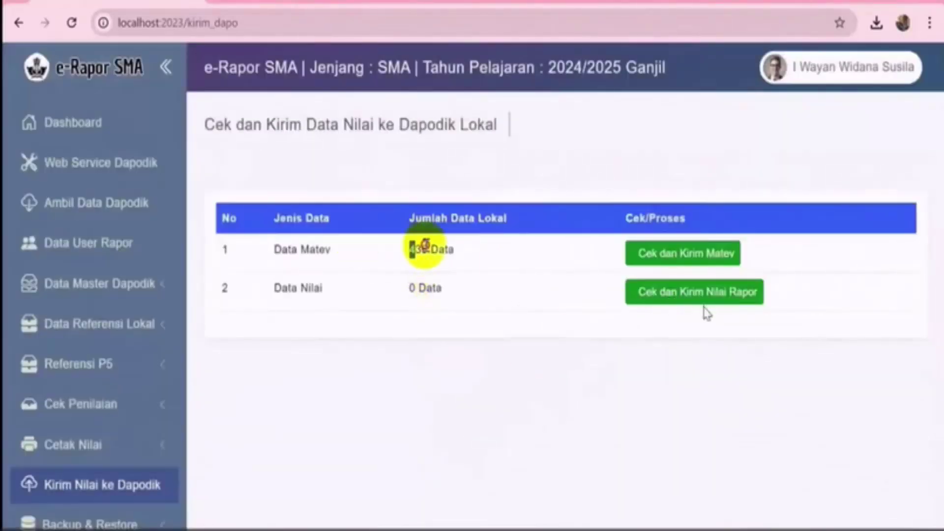
{"action": "left_click_drag", "start_coordinate": [424, 246], "coordinate": [511, 268]}
{"action": "left_click", "coordinate": [507, 285]}
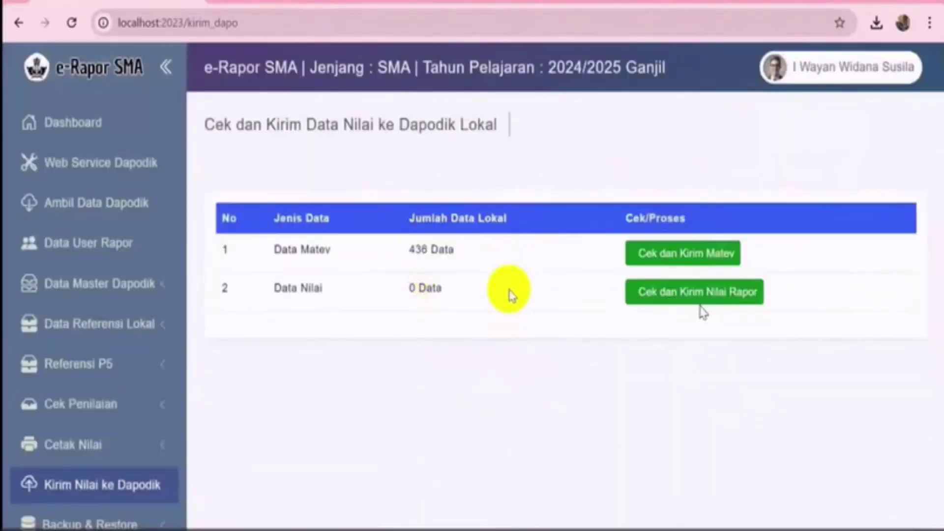
Step: Check and send the report grades (Nilai Rapor) to the local Dapodik and dismiss the notices
{"action": "left_click", "coordinate": [670, 298]}
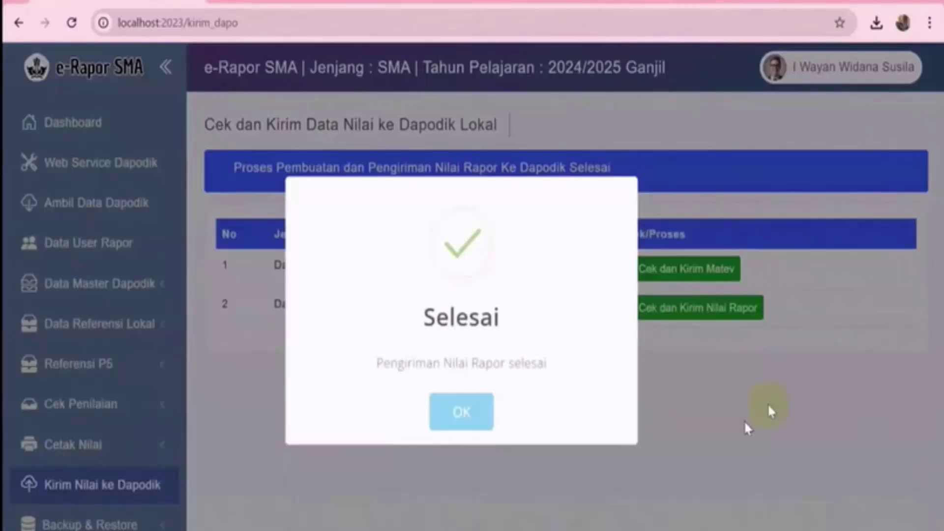
{"action": "left_click", "coordinate": [462, 412]}
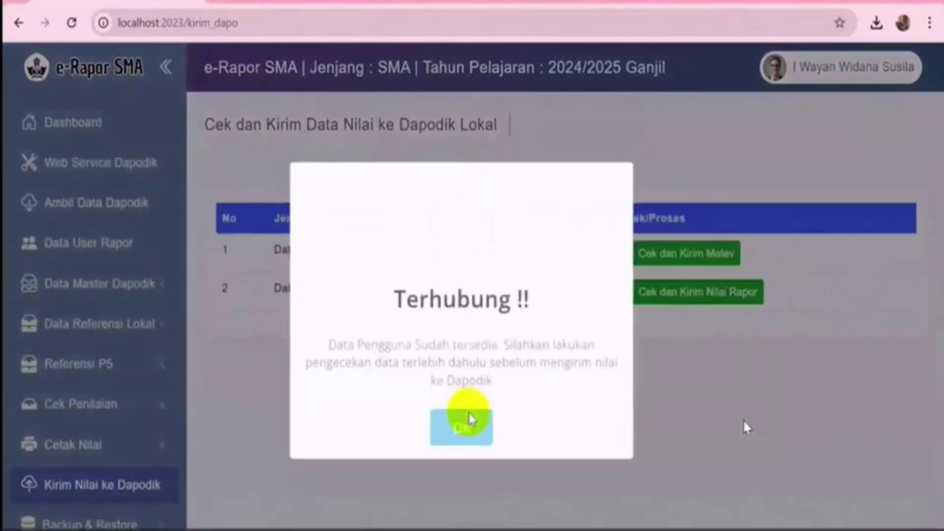
{"action": "left_click", "coordinate": [466, 430]}
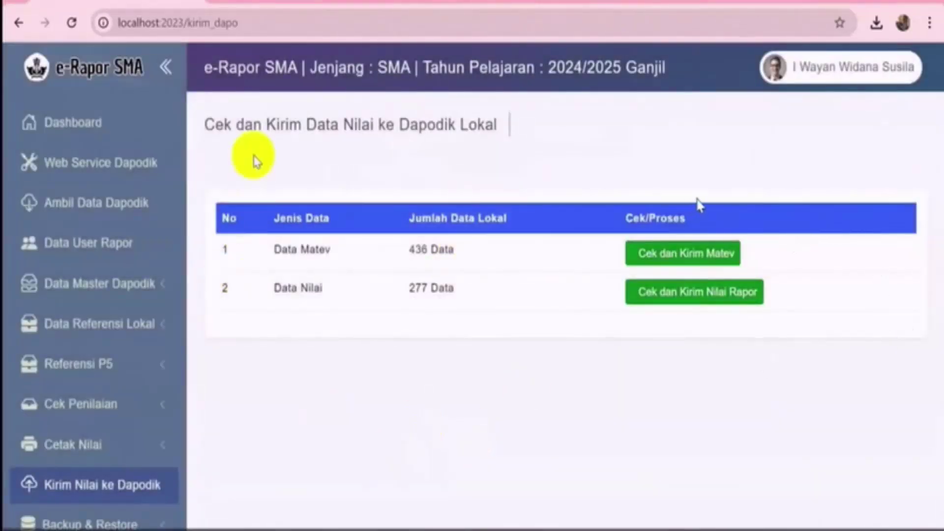
Step: Switch to Dapodik, go to Beranda, reload the application and close the welcome window
{"action": "left_click", "coordinate": [251, 4]}
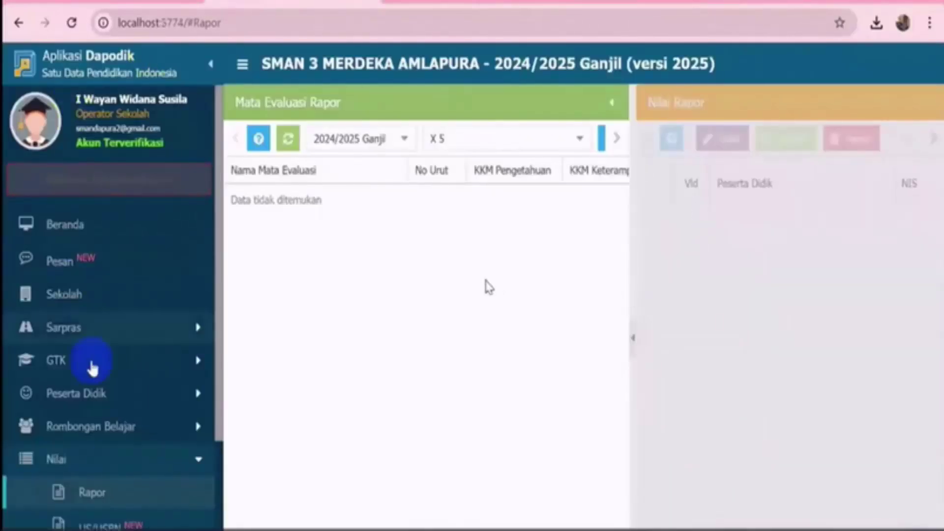
{"action": "scroll", "coordinate": [96, 374], "scroll_direction": "down", "scroll_amount": 5}
{"action": "scroll", "coordinate": [101, 422], "scroll_direction": "up", "scroll_amount": 5}
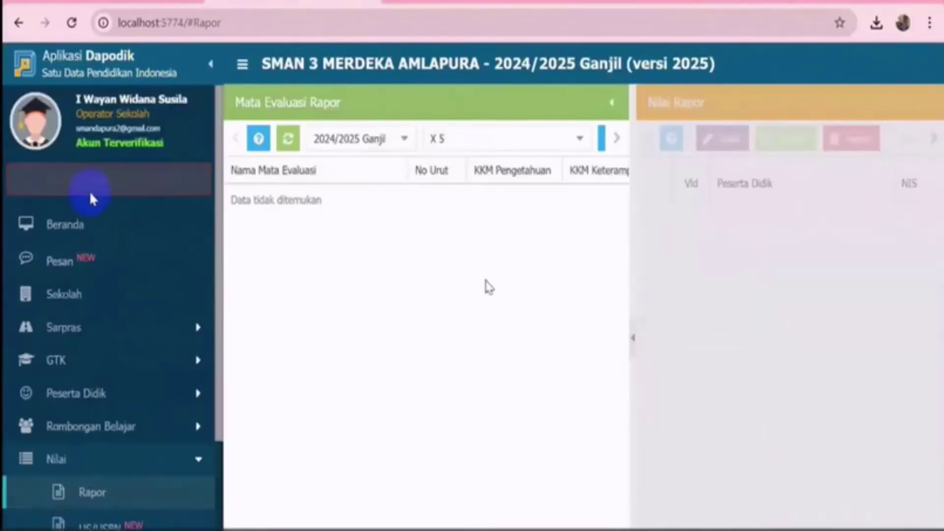
{"action": "left_click", "coordinate": [71, 232]}
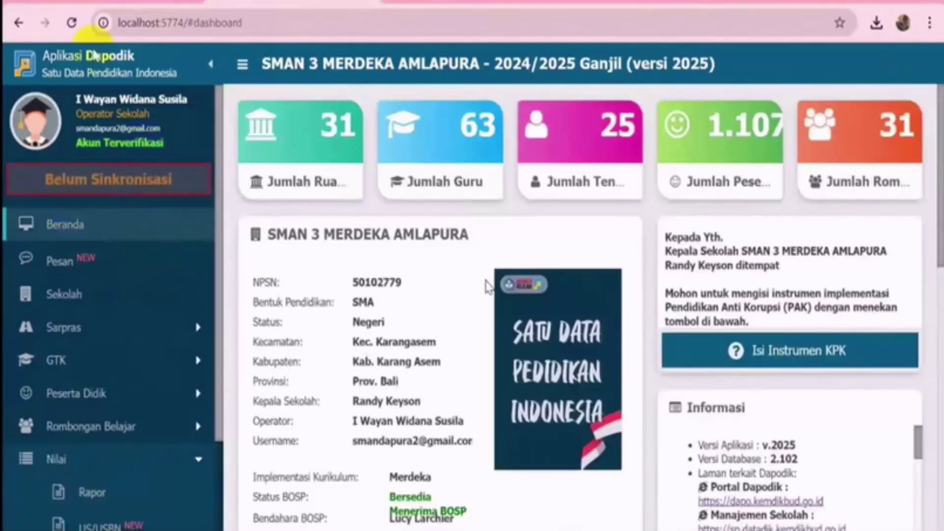
{"action": "left_click", "coordinate": [71, 22]}
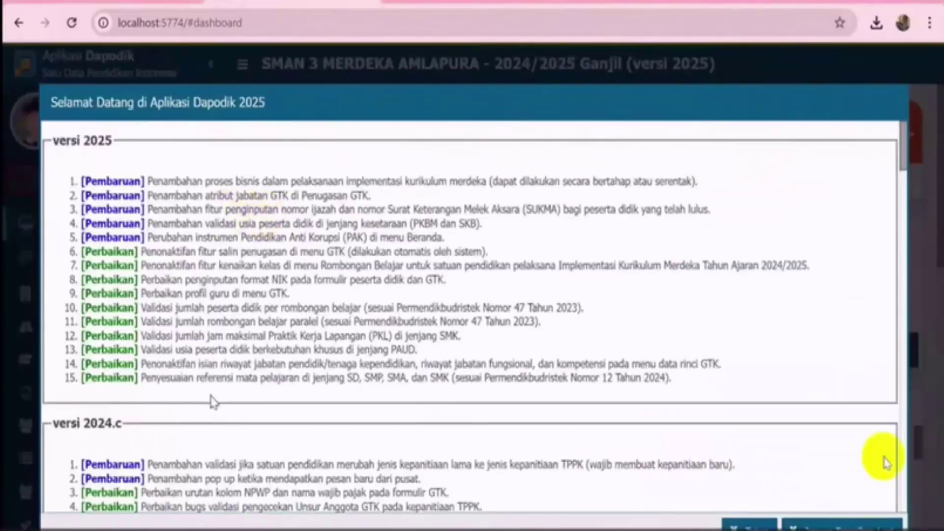
{"action": "left_click", "coordinate": [745, 514]}
{"action": "scroll", "coordinate": [95, 432], "scroll_direction": "down", "scroll_amount": 2}
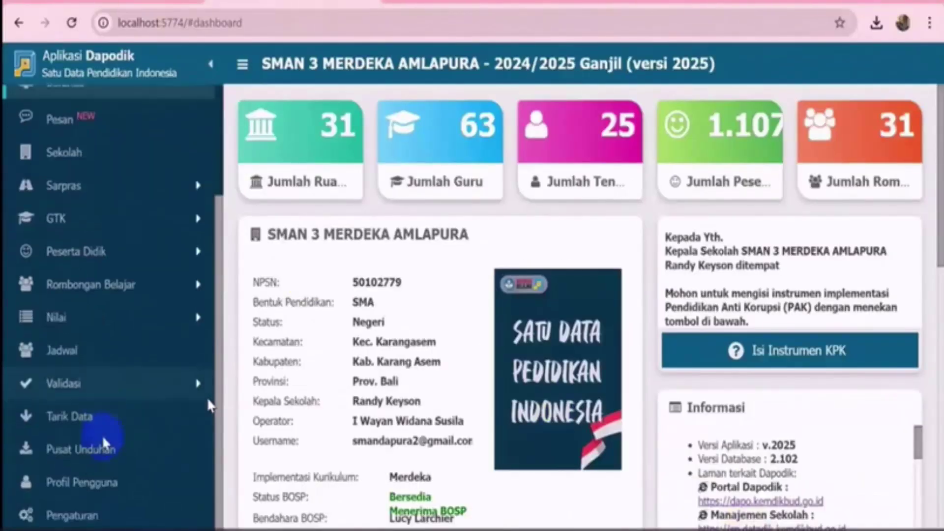
Step: Reopen Dapodik's Rapor page under Nilai and filter it by semester 2024/2025 Ganjil and class X 5
{"action": "left_click", "coordinate": [123, 320]}
{"action": "left_click", "coordinate": [89, 350]}
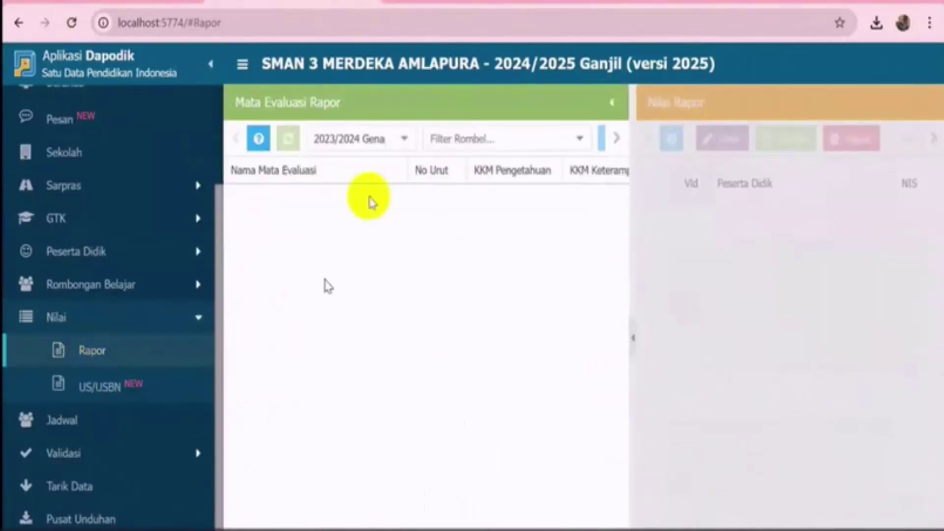
{"action": "left_click", "coordinate": [403, 140]}
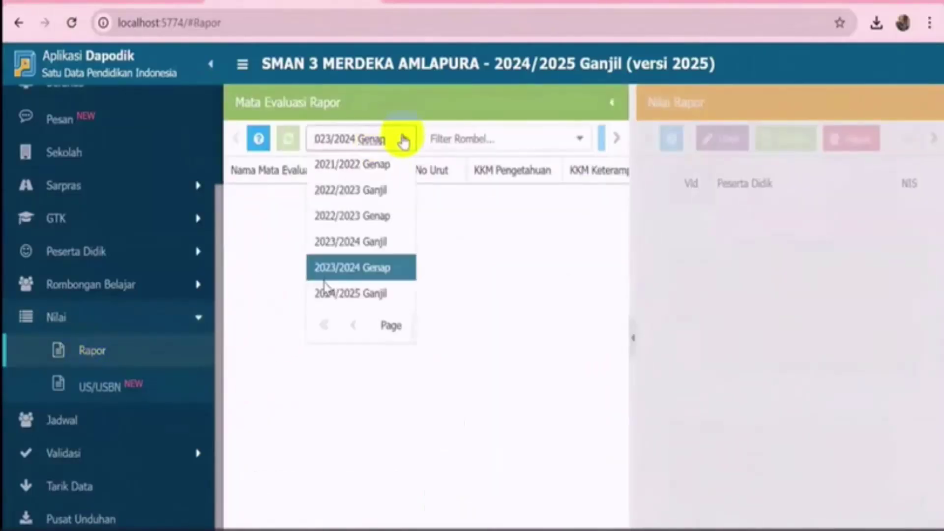
{"action": "left_click", "coordinate": [368, 295]}
{"action": "left_click", "coordinate": [566, 142]}
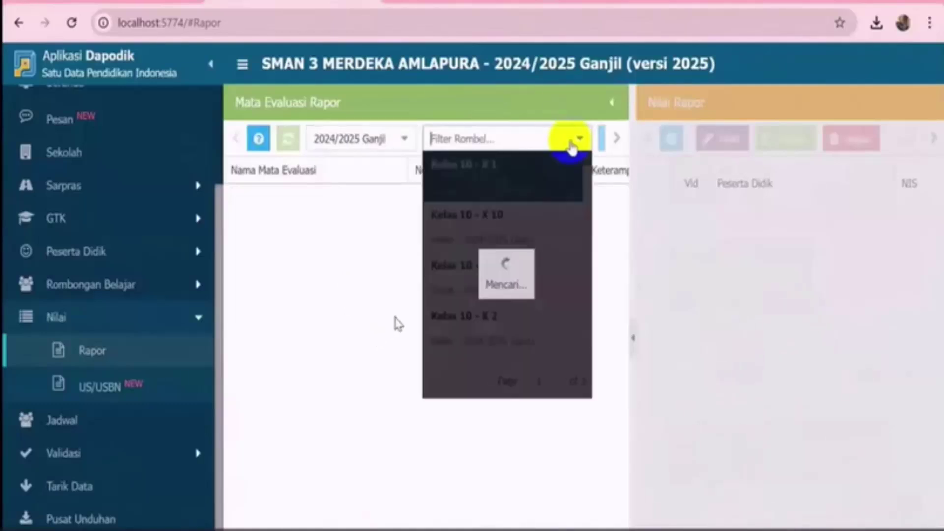
{"action": "scroll", "coordinate": [525, 275], "scroll_direction": "down", "scroll_amount": 5}
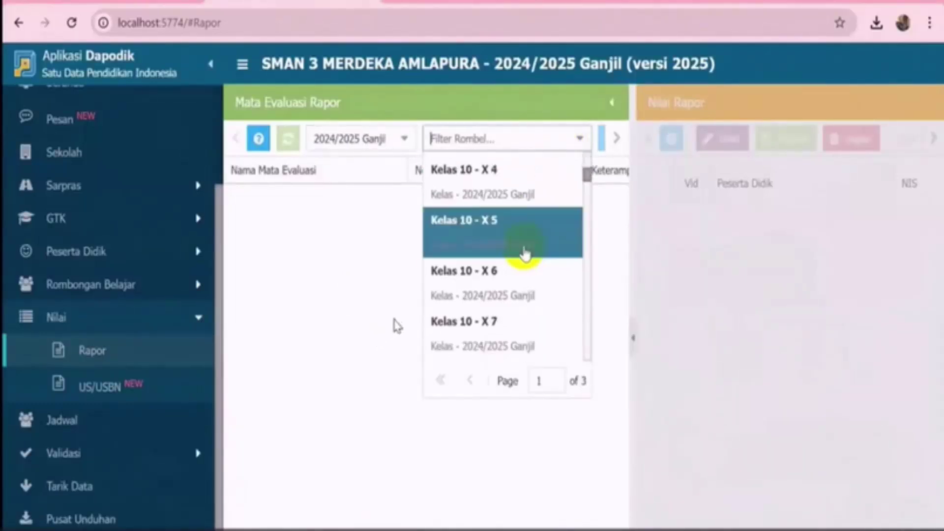
{"action": "left_click", "coordinate": [525, 250]}
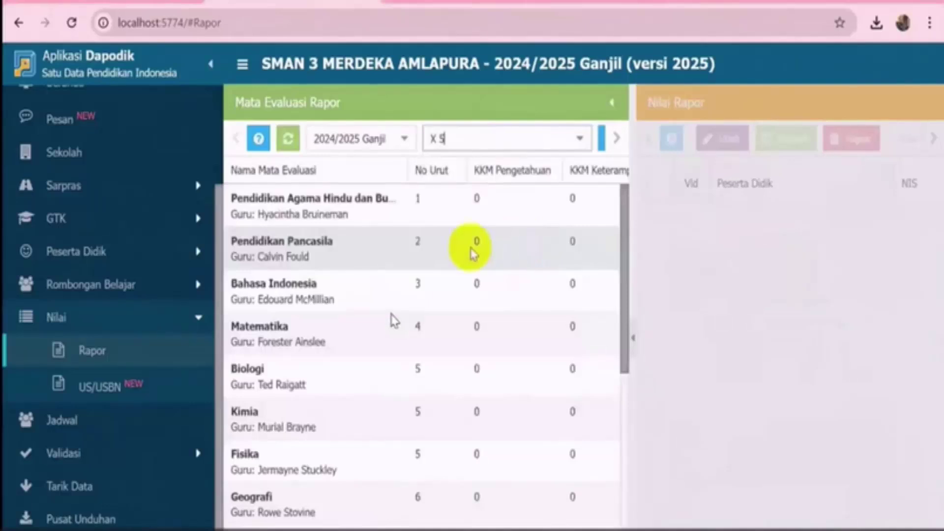
Step: Review class X 5's evaluation subjects and open the students' report grades for Matematika
{"action": "scroll", "coordinate": [316, 253], "scroll_direction": "down", "scroll_amount": 7}
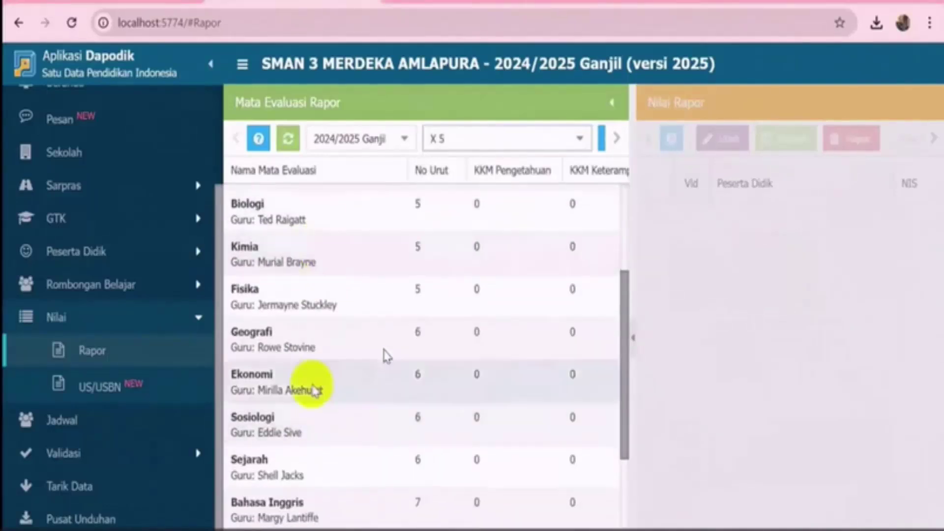
{"action": "scroll", "coordinate": [313, 386], "scroll_direction": "up", "scroll_amount": 7}
{"action": "left_click", "coordinate": [304, 328]}
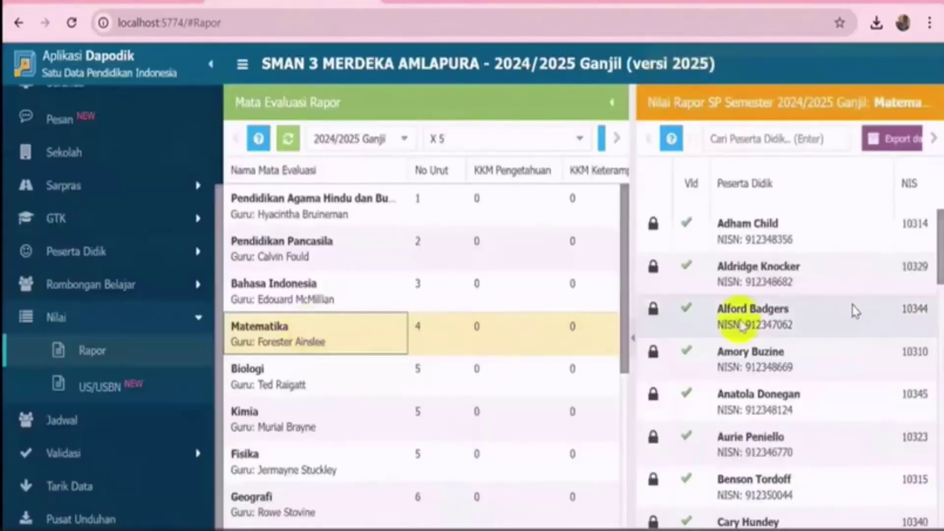
Step: Examine the students' final Matematika report grades for class X 5
{"action": "scroll", "coordinate": [858, 319], "scroll_direction": "right", "scroll_amount": 5}
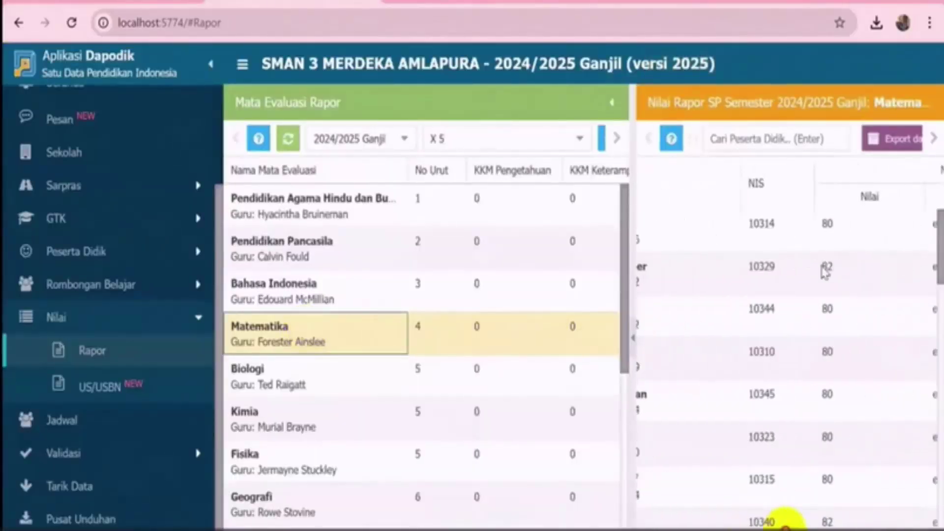
{"action": "scroll", "coordinate": [874, 388], "scroll_direction": "left", "scroll_amount": 1}
{"action": "scroll", "coordinate": [873, 388], "scroll_direction": "down", "scroll_amount": 5}
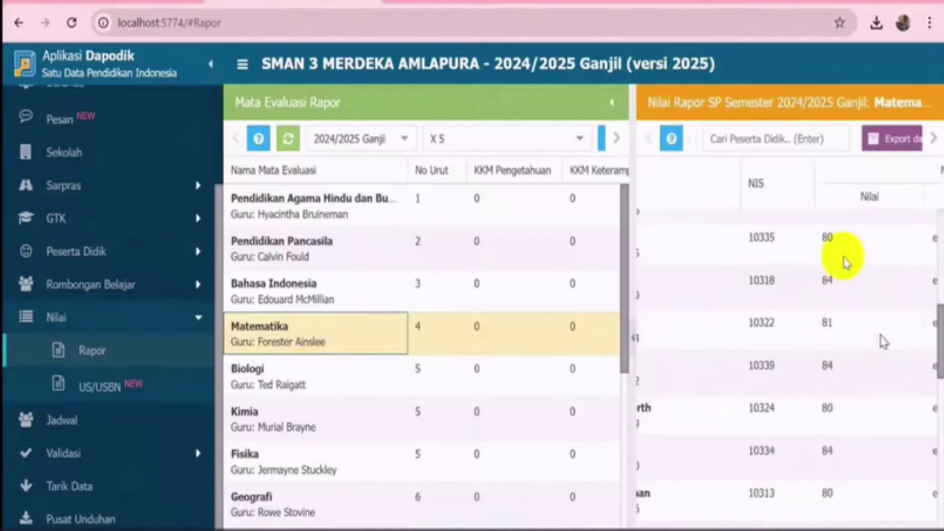
{"action": "scroll", "coordinate": [838, 364], "scroll_direction": "down", "scroll_amount": 5}
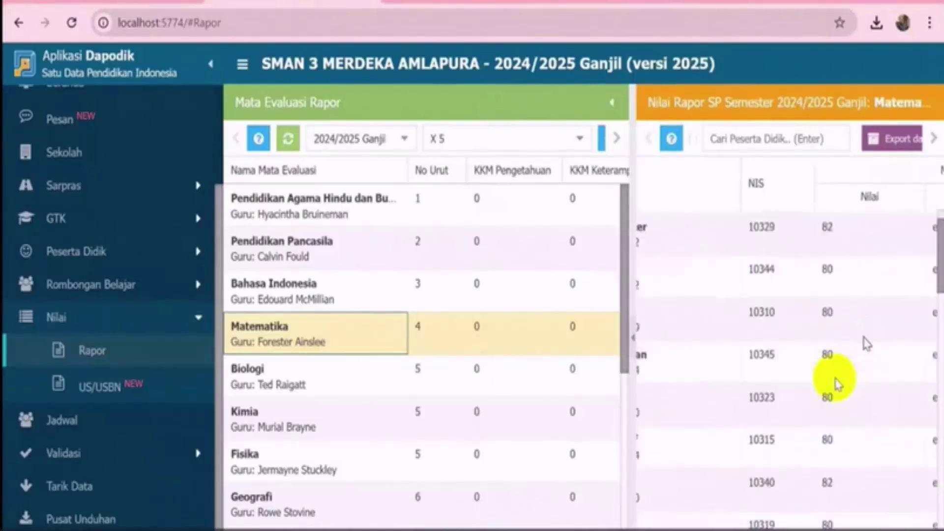
Step: Open the students' report grades for Biologi and look through the rest of class X 5's evaluation subjects
{"action": "left_click", "coordinate": [295, 368]}
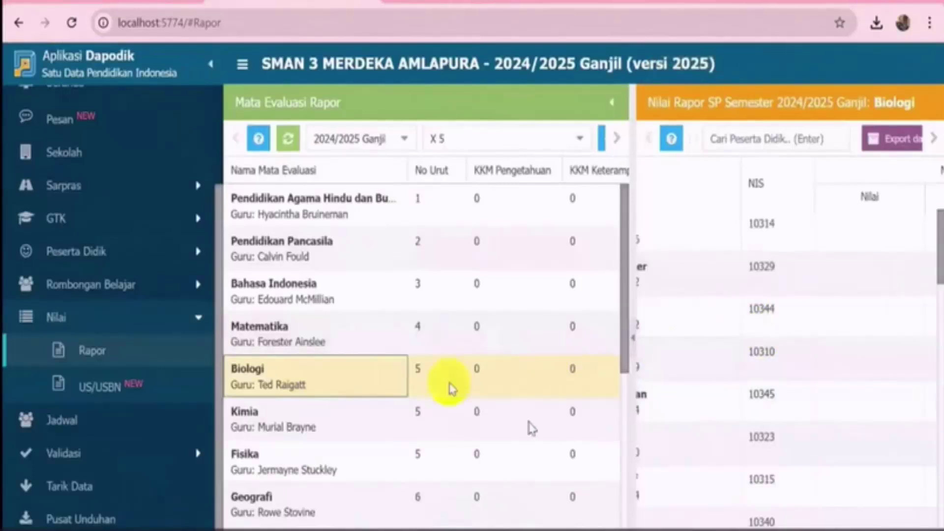
{"action": "scroll", "coordinate": [314, 420], "scroll_direction": "down", "scroll_amount": 1}
{"action": "scroll", "coordinate": [295, 403], "scroll_direction": "down", "scroll_amount": 1}
{"action": "scroll", "coordinate": [280, 373], "scroll_direction": "down", "scroll_amount": 4}
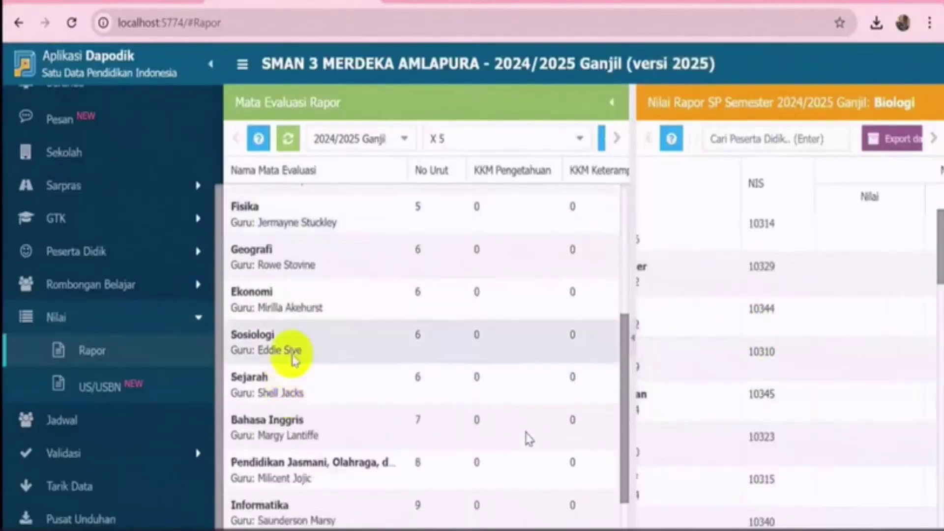
{"action": "scroll", "coordinate": [289, 381], "scroll_direction": "down", "scroll_amount": 2}
Step: Open the Bahasa Indonesia report grades of class X 5 and review the students' values
{"action": "scroll", "coordinate": [289, 381], "scroll_direction": "up", "scroll_amount": 6}
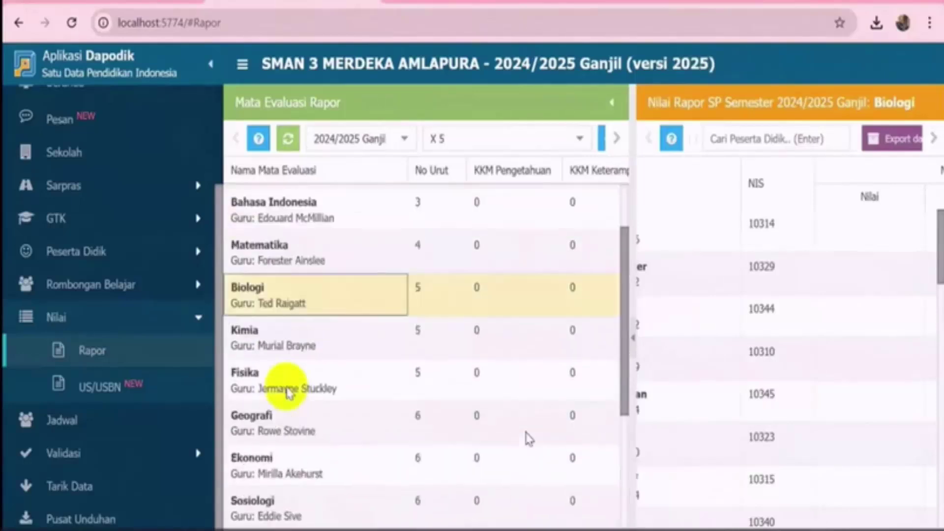
{"action": "scroll", "coordinate": [287, 381], "scroll_direction": "up", "scroll_amount": 2}
{"action": "left_click", "coordinate": [301, 284]}
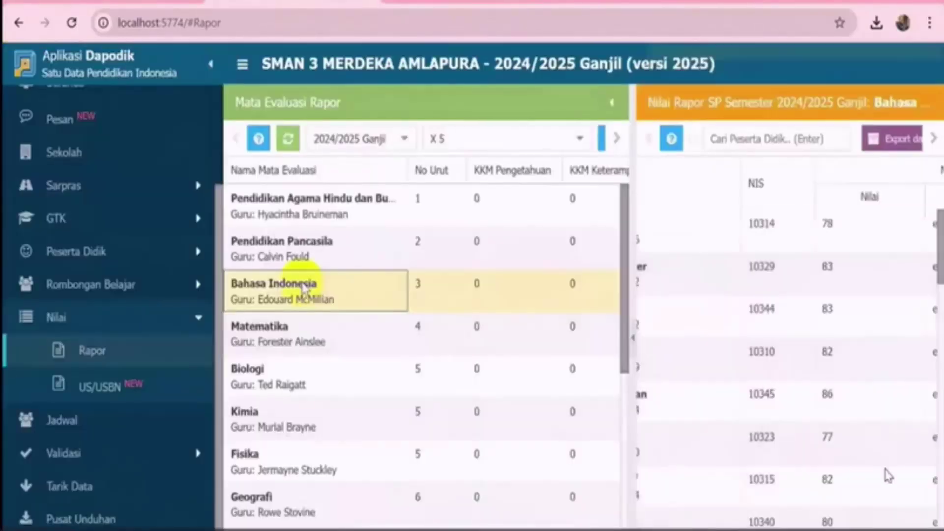
{"action": "scroll", "coordinate": [716, 331], "scroll_direction": "down", "scroll_amount": 8}
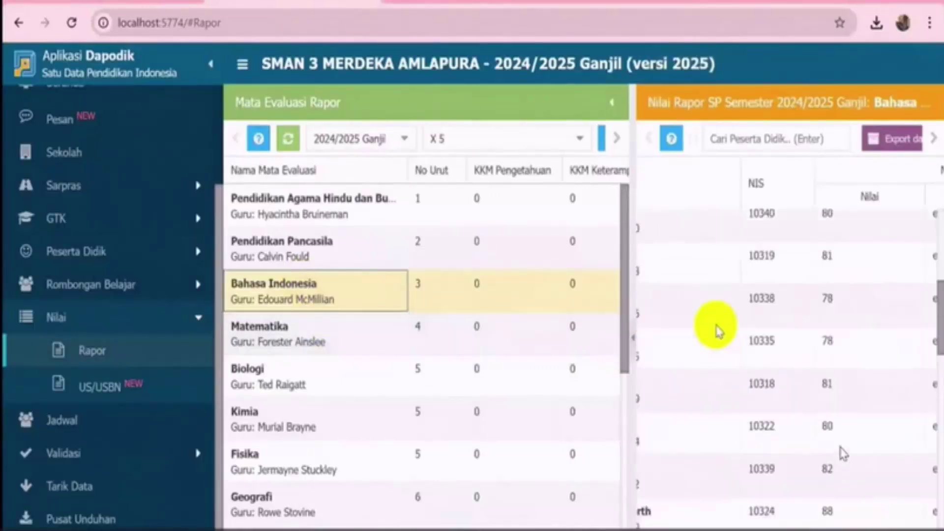
{"action": "scroll", "coordinate": [716, 331], "scroll_direction": "up", "scroll_amount": 8}
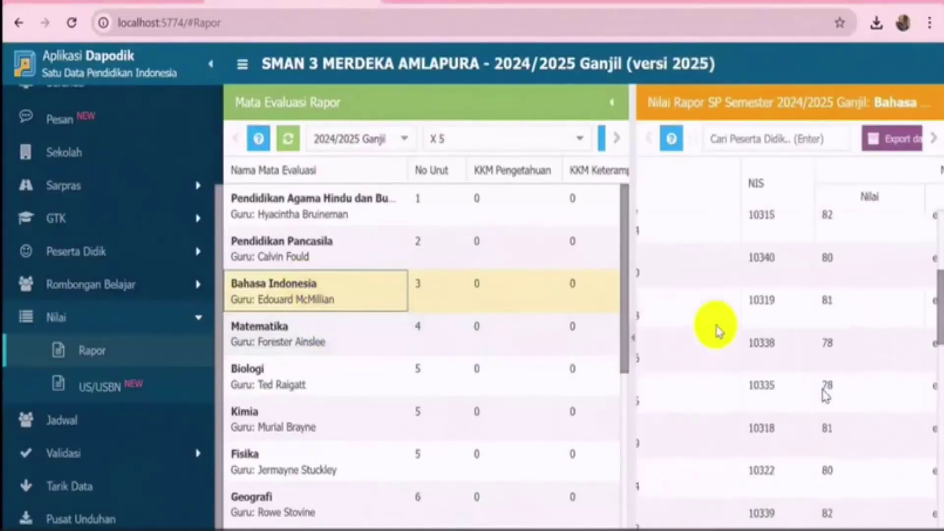
Step: Open the Pendidikan Pancasila report grades and look over the remaining evaluation subjects of class X 5
{"action": "left_click", "coordinate": [337, 249]}
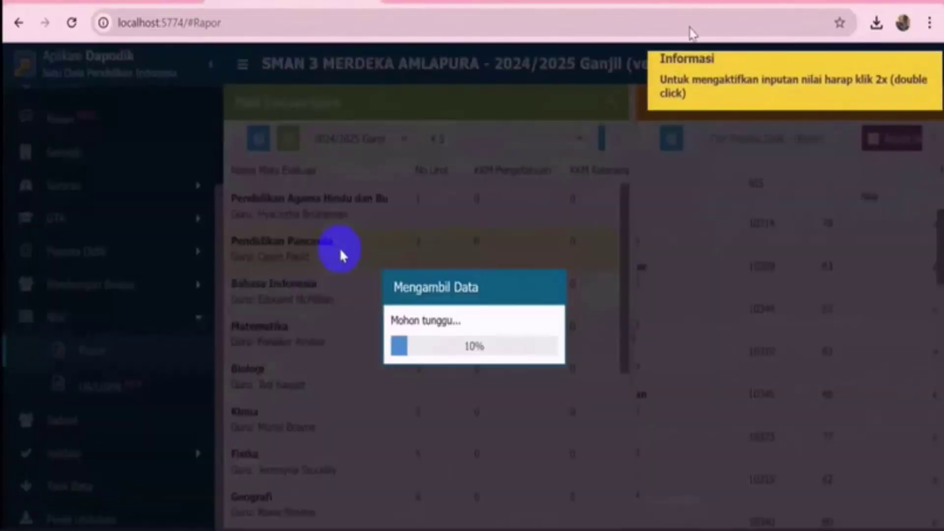
{"action": "scroll", "coordinate": [735, 324], "scroll_direction": "down", "scroll_amount": 5}
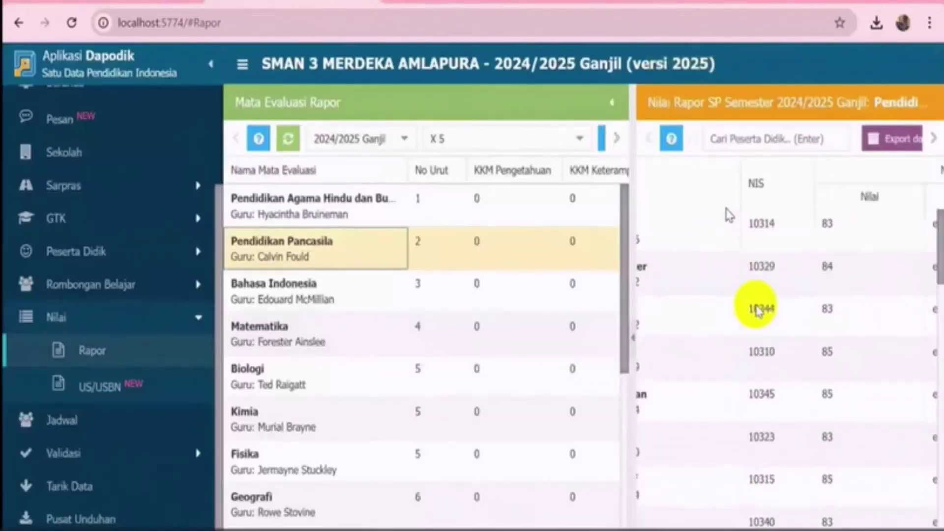
{"action": "scroll", "coordinate": [426, 290], "scroll_direction": "down", "scroll_amount": 5}
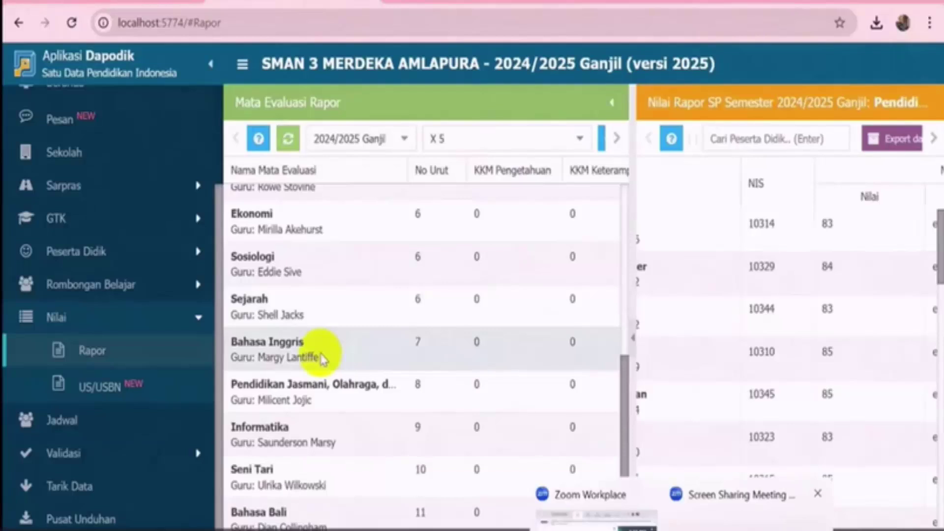
Step: Switch to e-Rapor SMA's Kirim Nilai ke Dapodik page and look through the available menu entries
{"action": "left_click", "coordinate": [275, 514]}
{"action": "scroll", "coordinate": [790, 274], "scroll_direction": "down", "scroll_amount": 4}
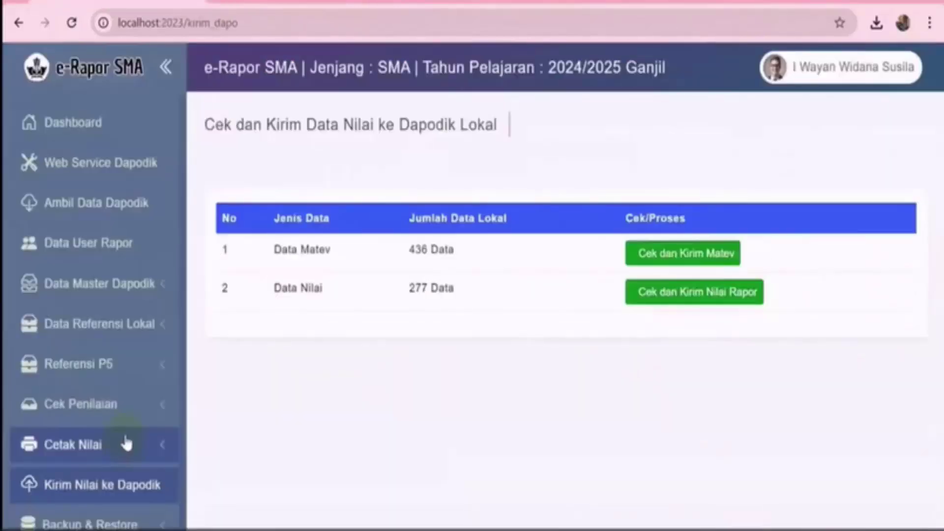
{"action": "scroll", "coordinate": [126, 443], "scroll_direction": "down", "scroll_amount": 3}
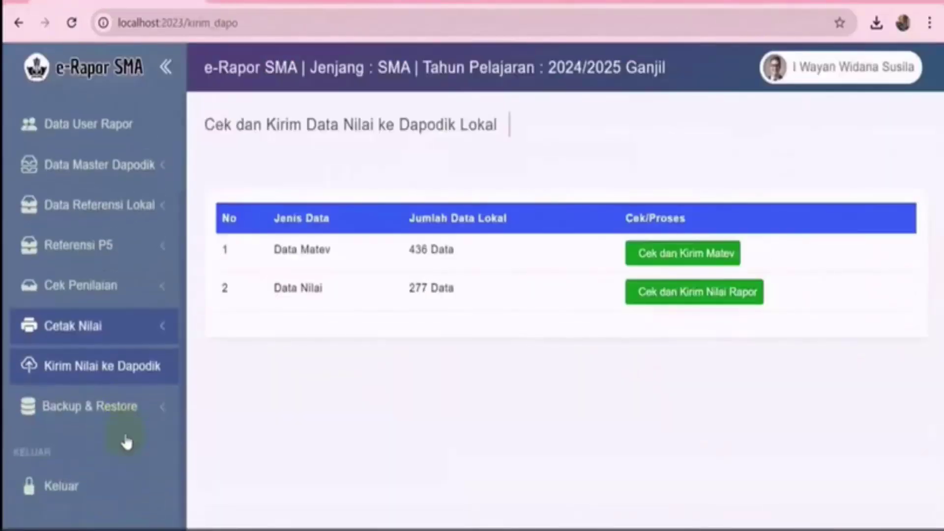
Step: Return to Dapodik's Rapor page and check the students' final grades for Pendidikan Agama Hindu in class X 5
{"action": "left_click", "coordinate": [145, 339]}
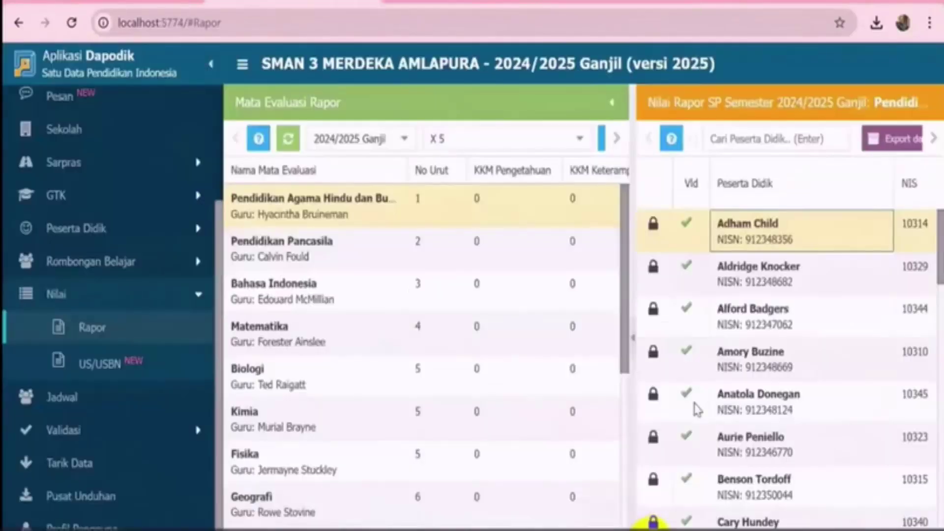
{"action": "scroll", "coordinate": [697, 409], "scroll_direction": "right", "scroll_amount": 5}
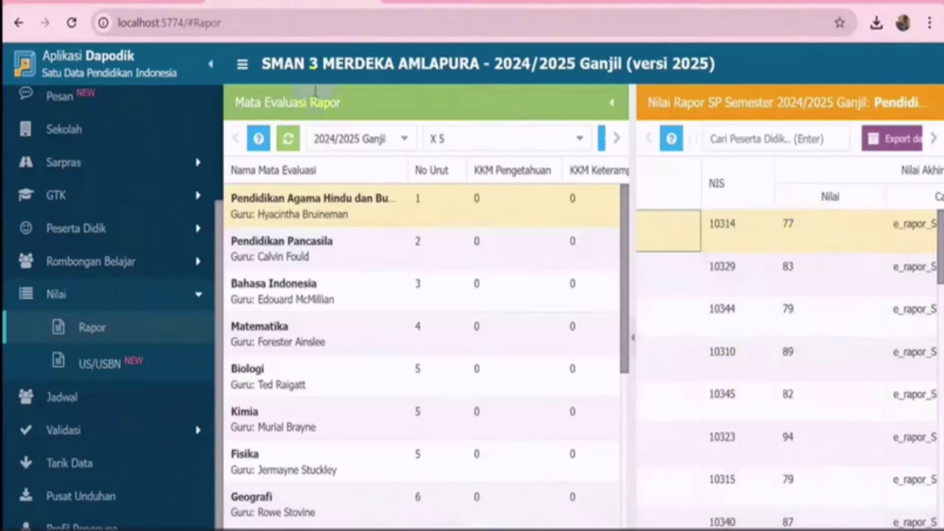
{"action": "left_click", "coordinate": [279, 257]}
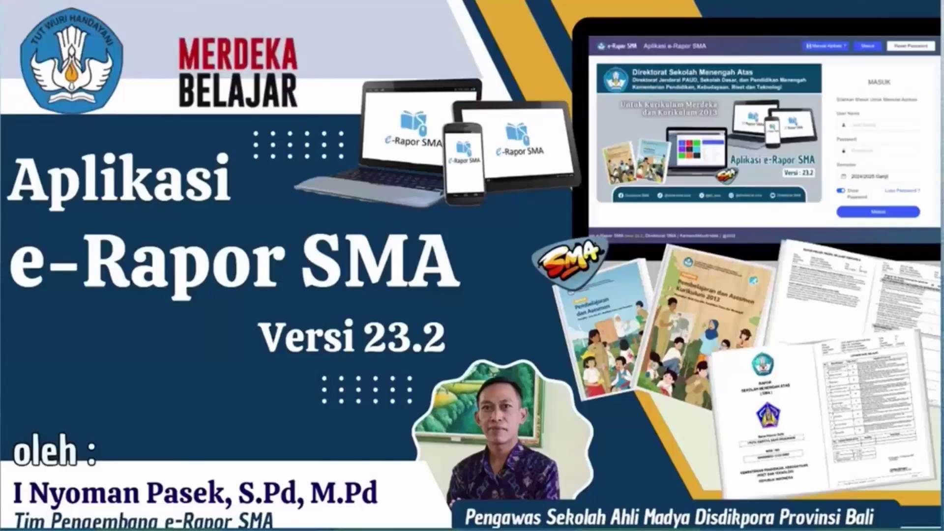